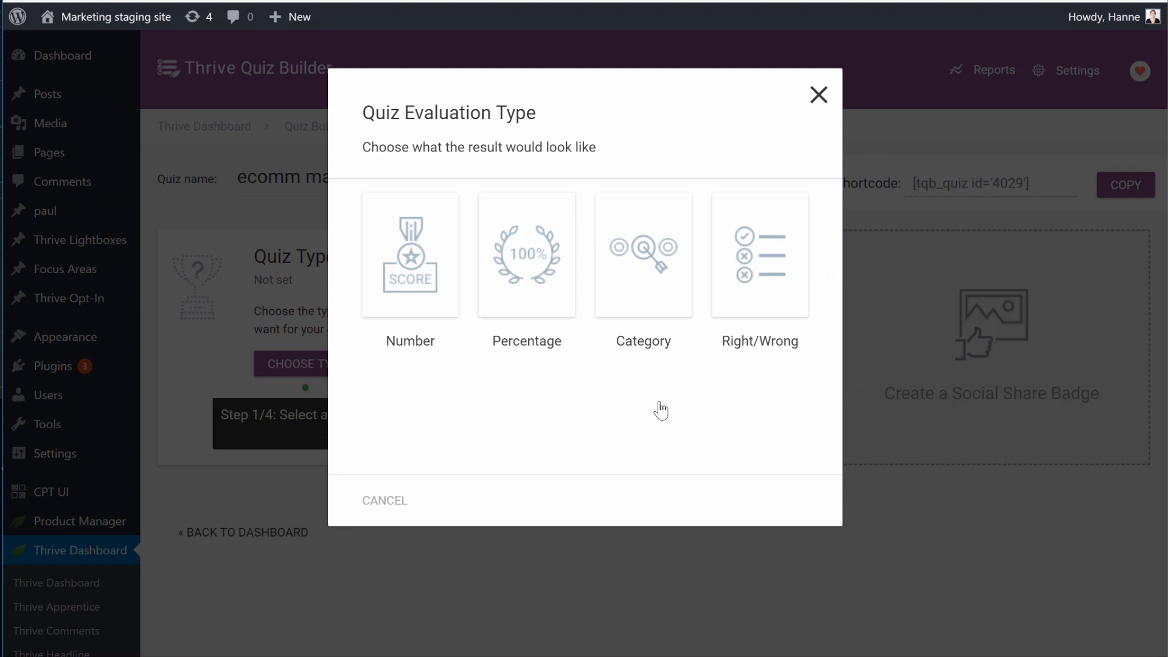
# Set the quiz evaluation type to Category with the categories Inbound Marketing, Paid Advertising and Influencer Marketing, and save the settings.
pyautogui.click(627, 296)
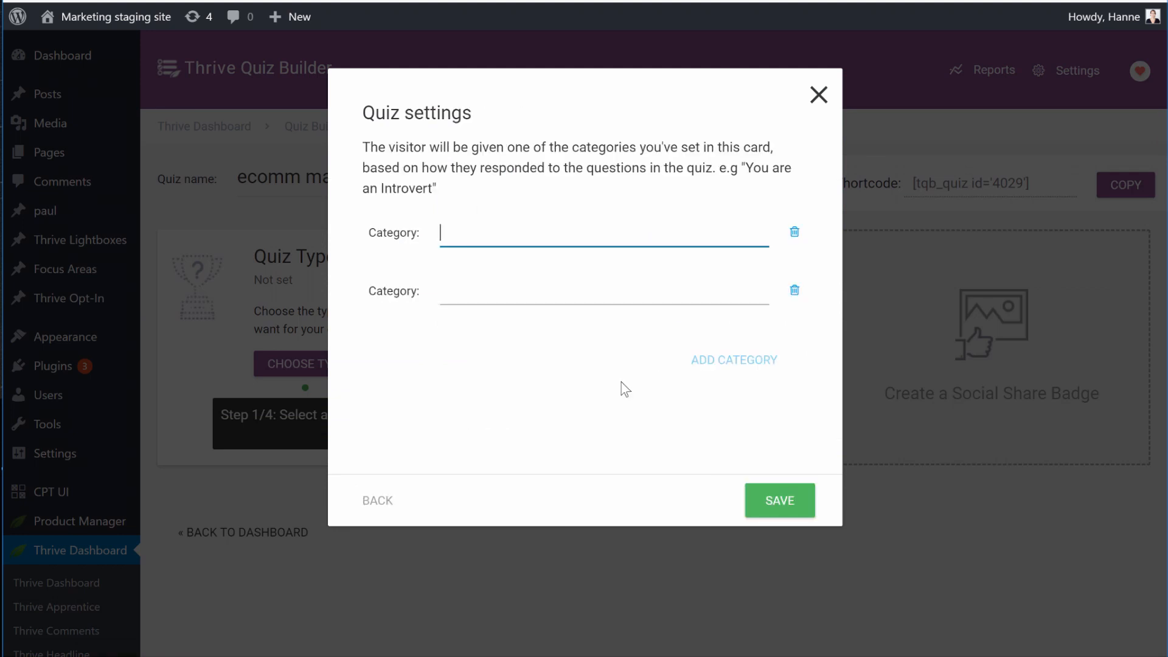
pyautogui.write('Inbound Marketing')
pyautogui.click(631, 297)
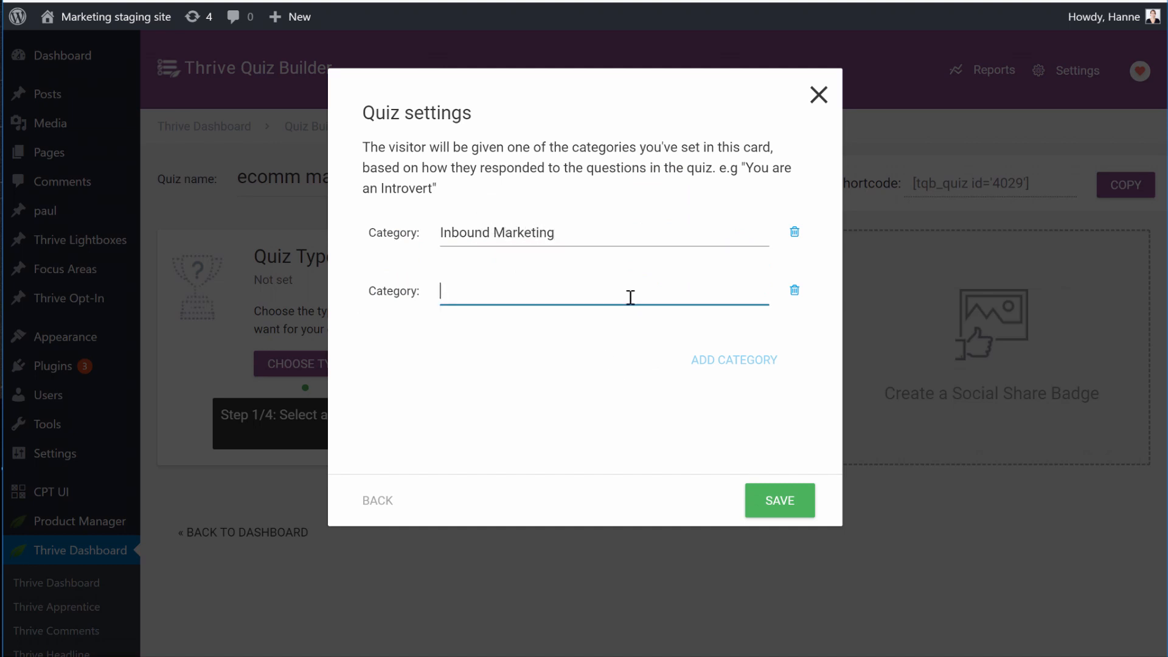
pyautogui.write('Paid ')
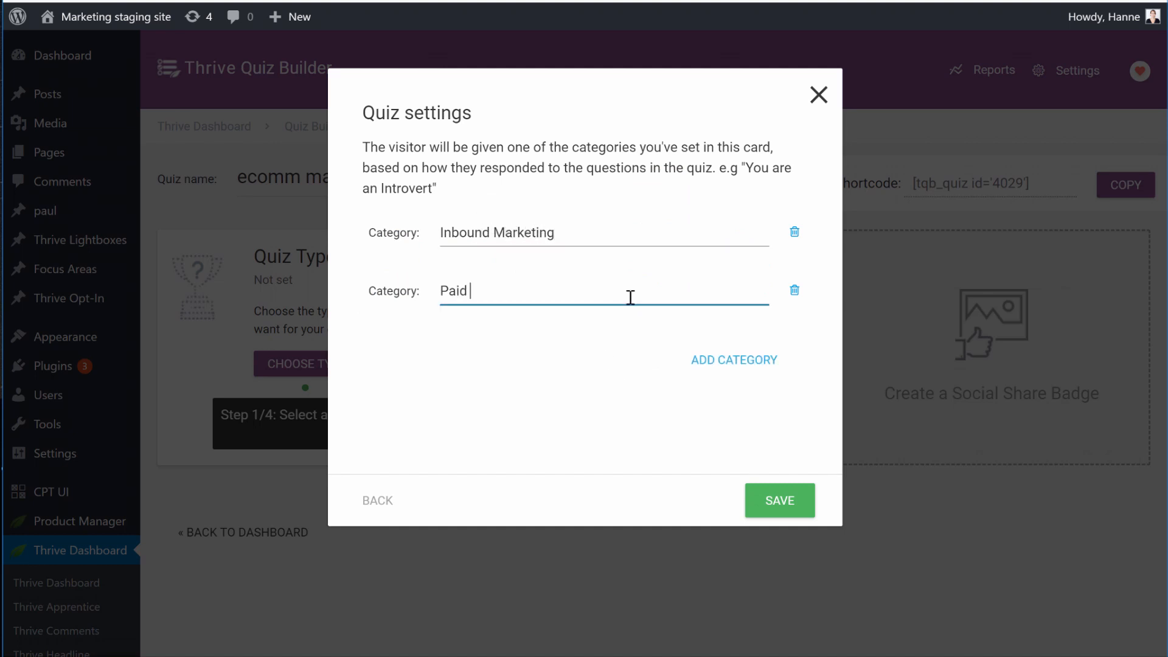
pyautogui.write('Advertising')
pyautogui.click(736, 370)
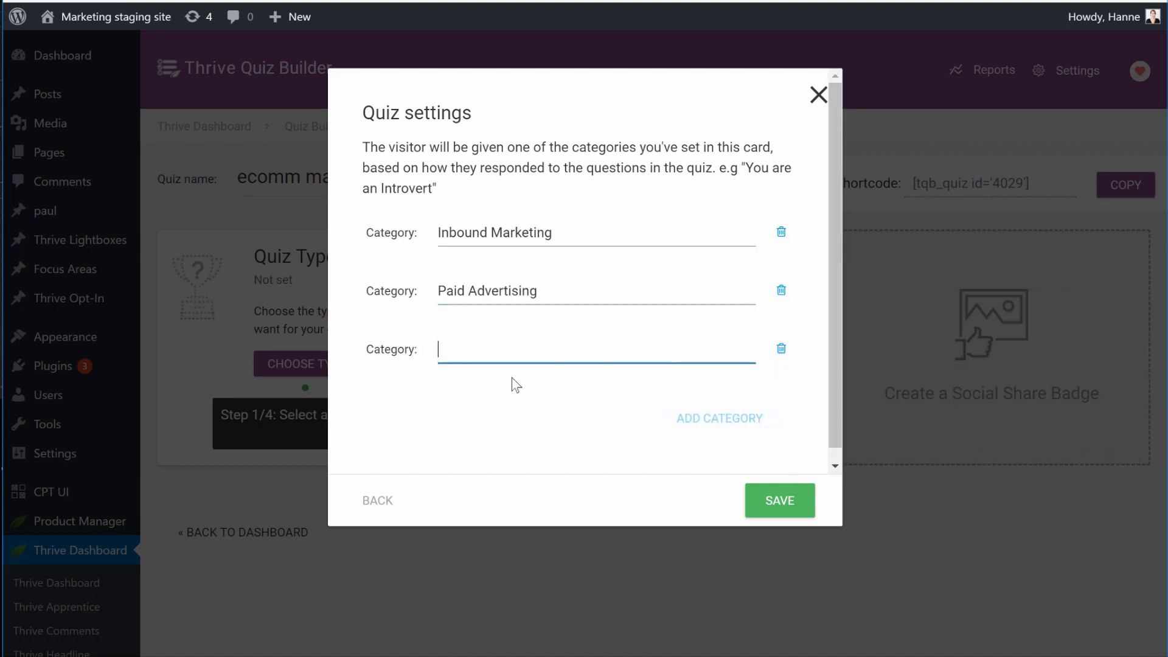
pyautogui.write('Influen')
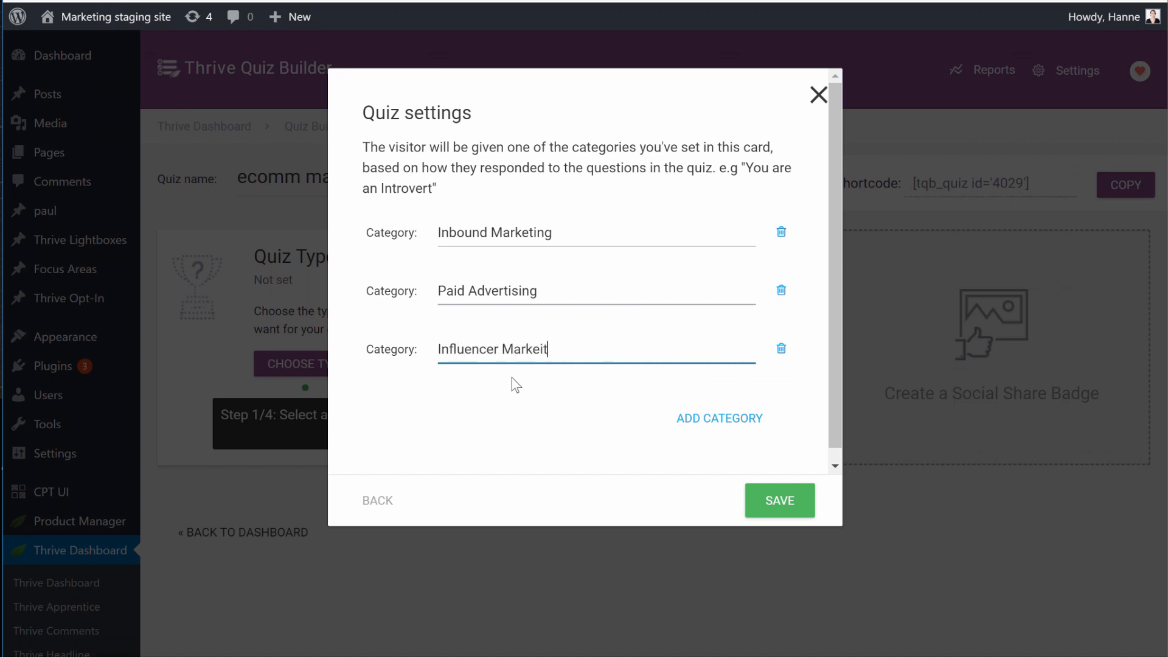
pyautogui.write('cer Marketing')
pyautogui.click(777, 501)
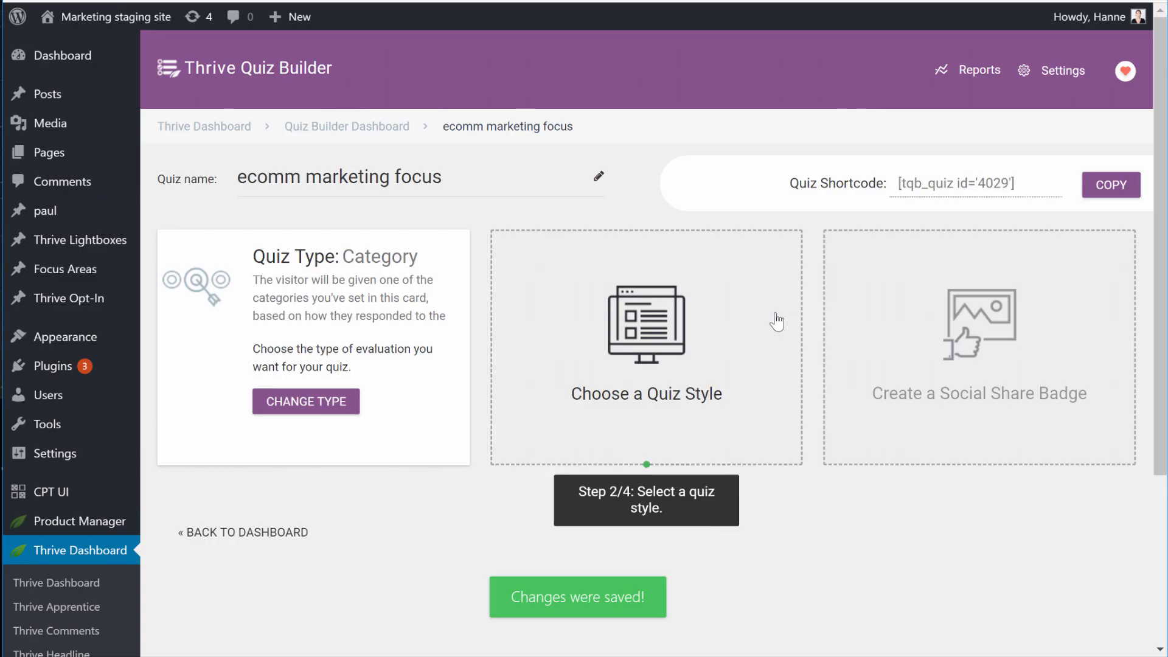
# Apply the Light Blue Quiz style to the quiz.
pyautogui.click(735, 327)
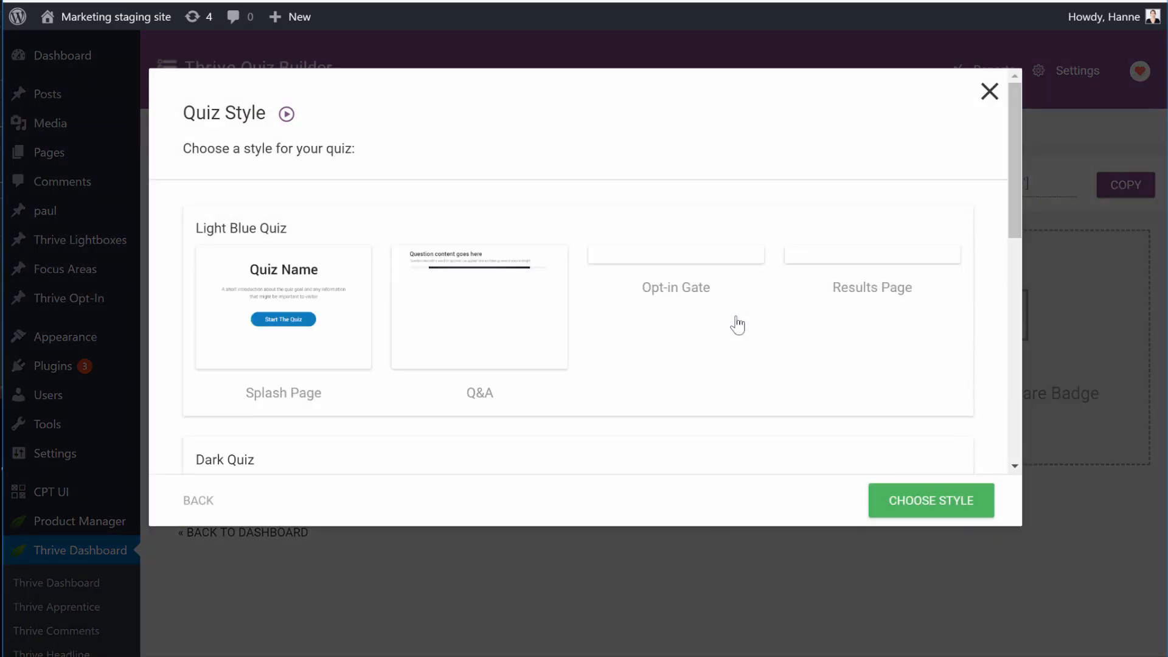
pyautogui.click(390, 233)
pyautogui.click(948, 504)
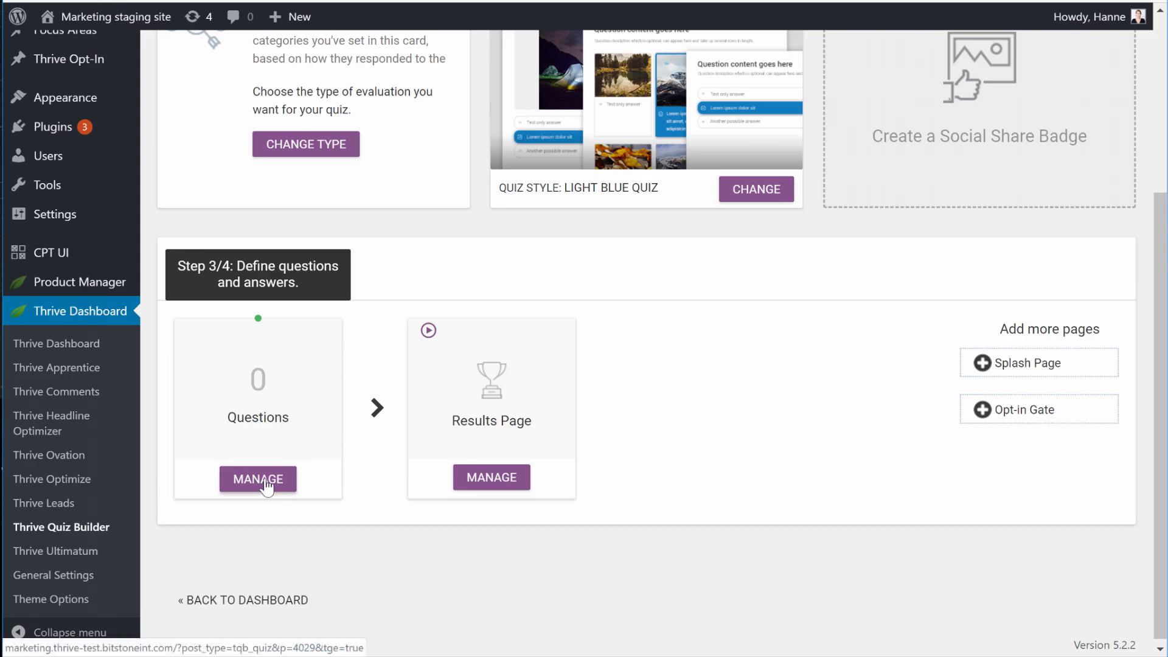
# In the quiz's question manager, add a Multiple Choice with Buttons question: "How many products are you currently selling in your e-commerce store?".
pyautogui.click(272, 485)
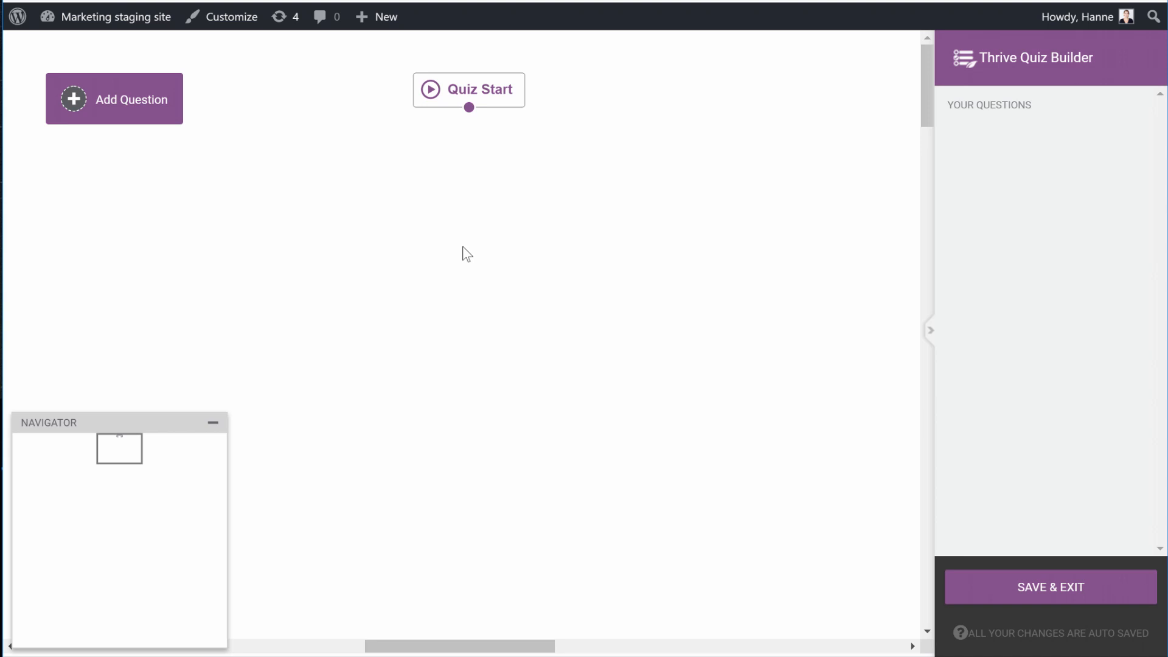
pyautogui.click(134, 116)
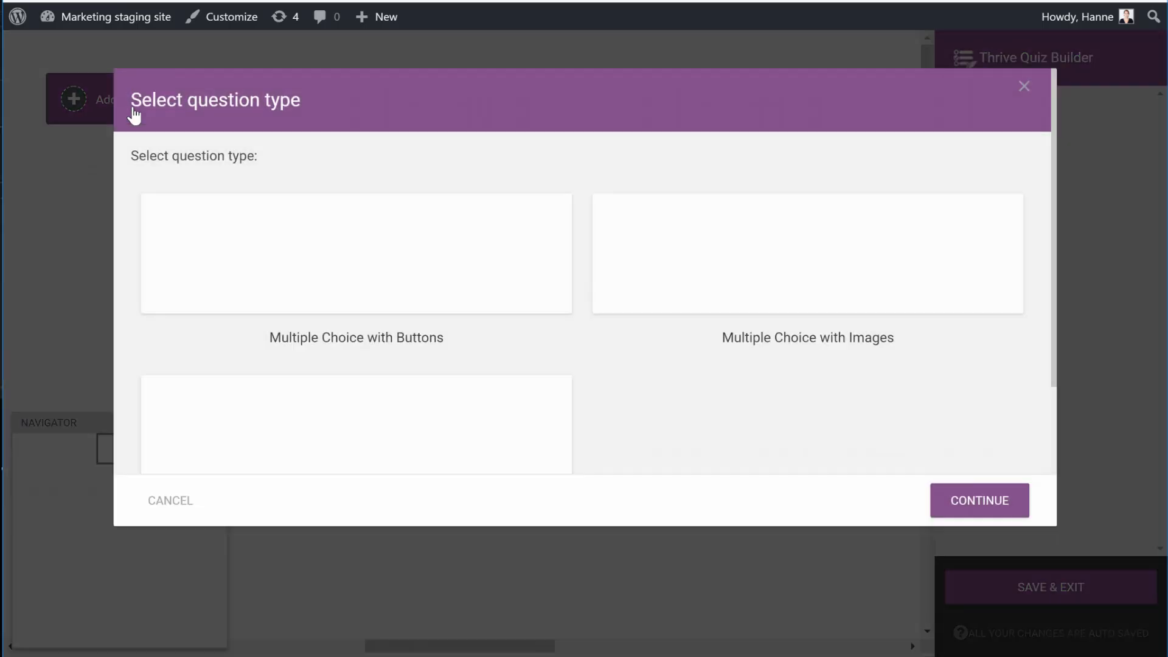
pyautogui.click(472, 243)
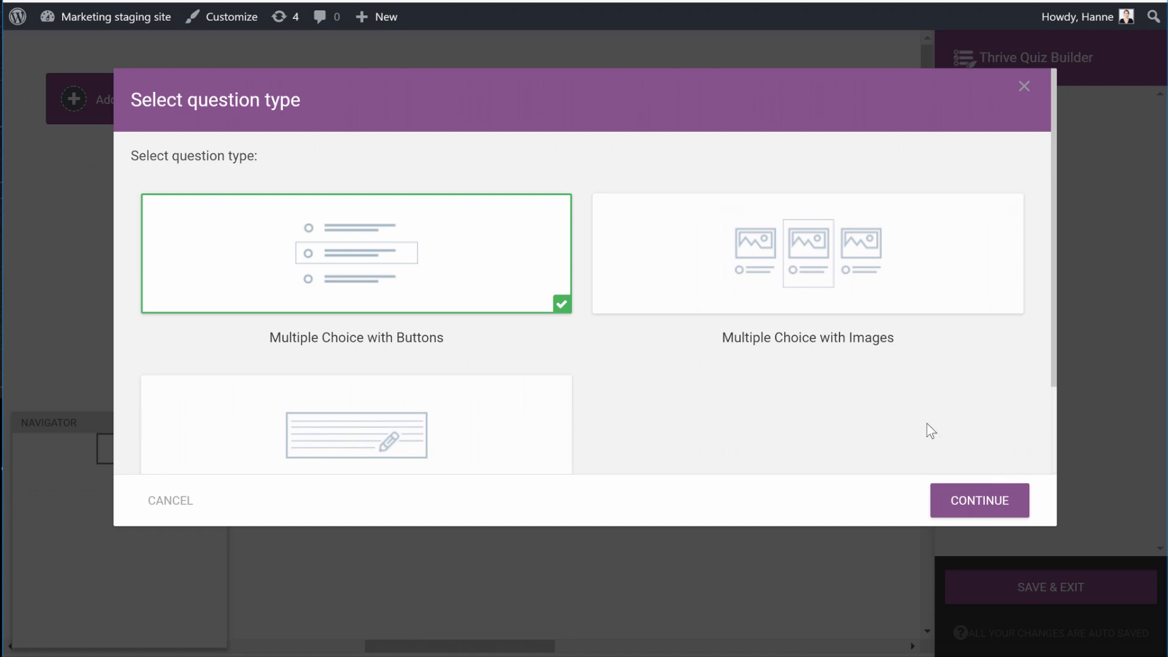
pyautogui.click(1007, 503)
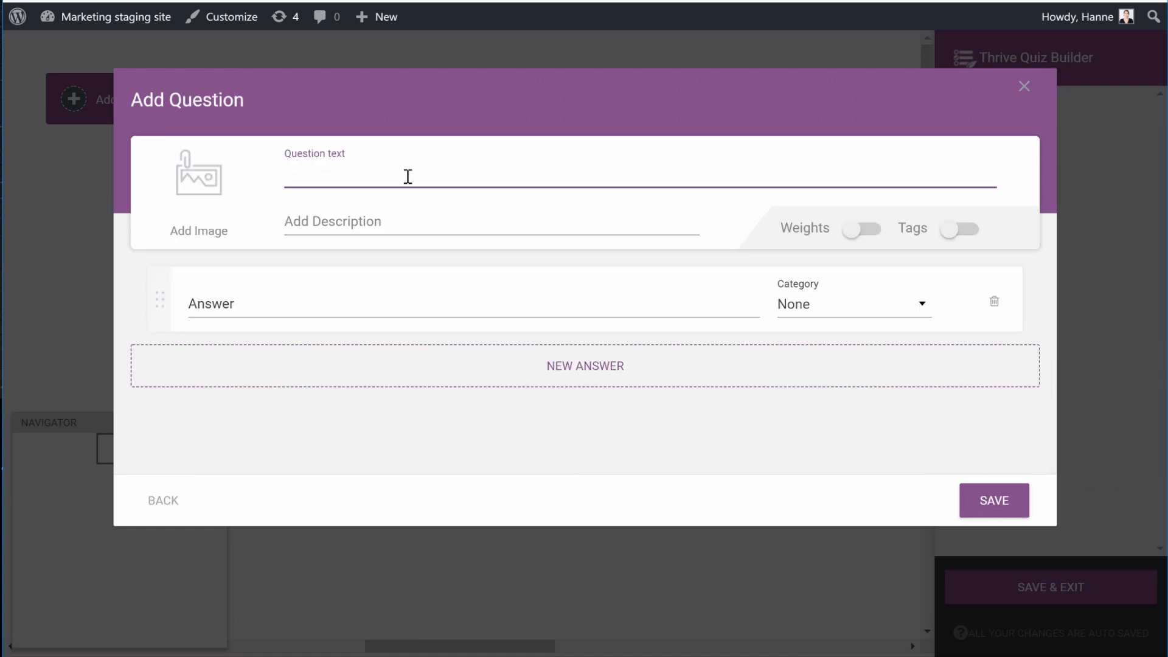
pyautogui.write('How many products are you currently selling in your e-commerce store?')
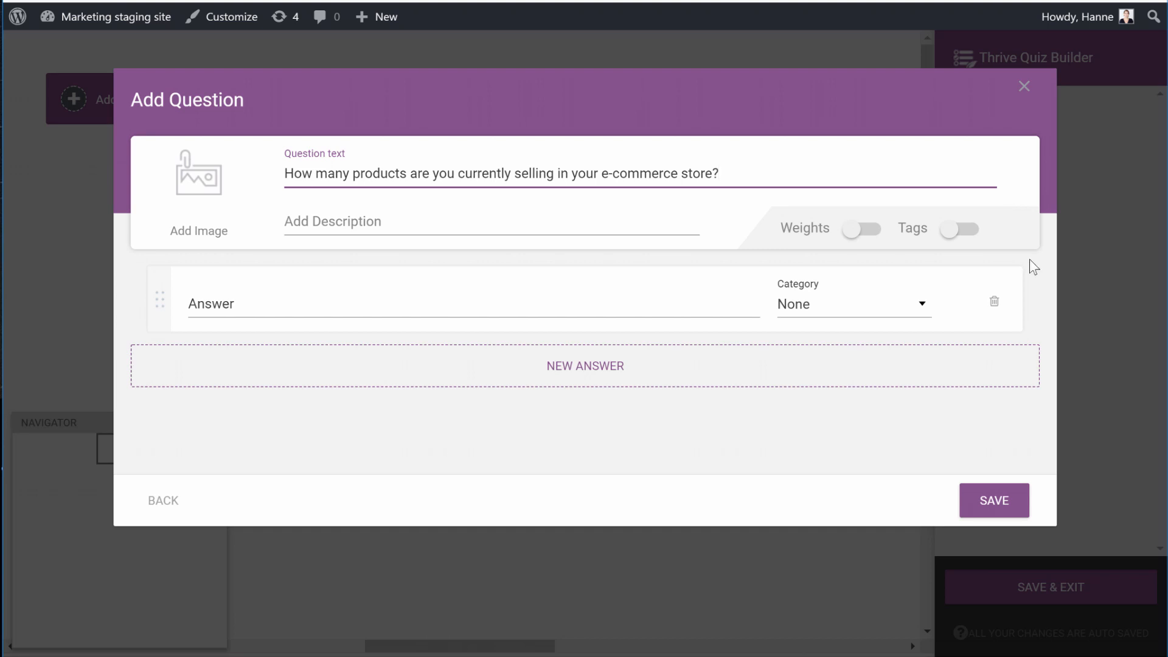
# Enable tags and add the answers "Less than 10 products", "Between 10 and 100 products", "Over a 100 products" and "My store isn't online yet".
pyautogui.click(967, 231)
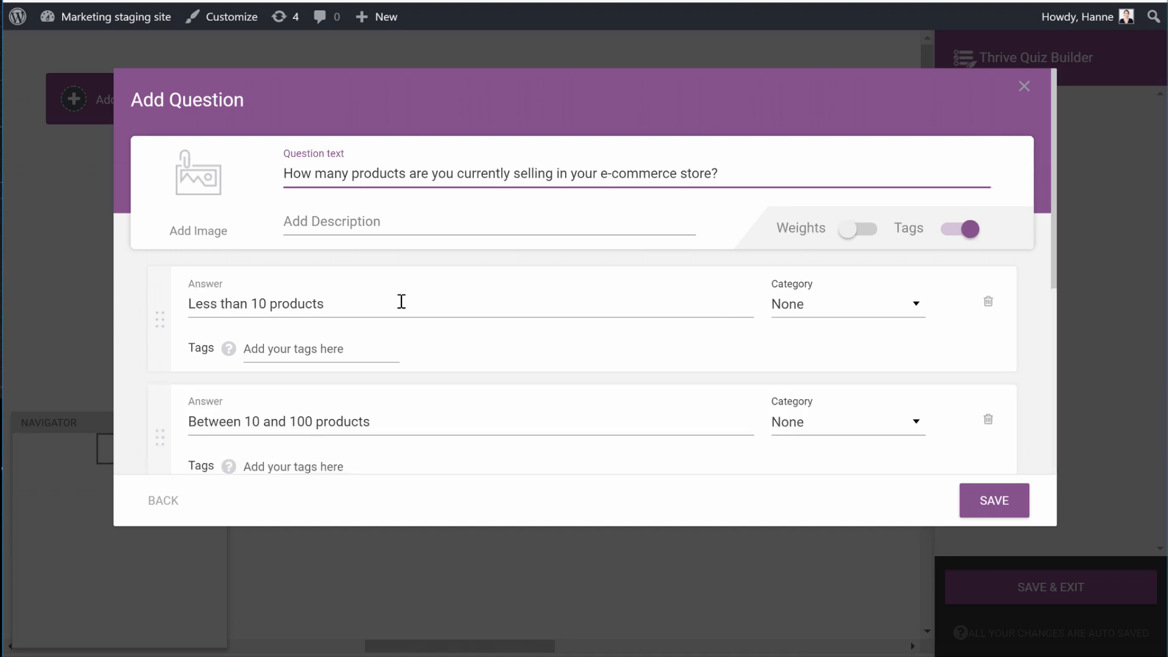
pyautogui.scroll(-2, 420, 301)
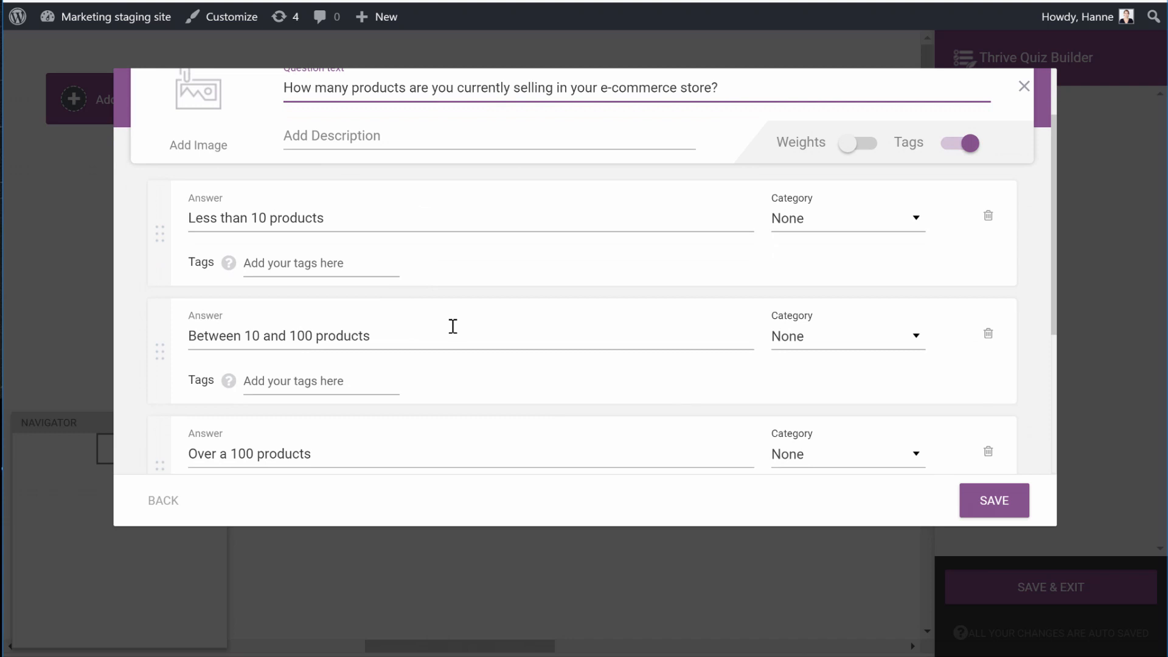
pyautogui.scroll(-6, 454, 327)
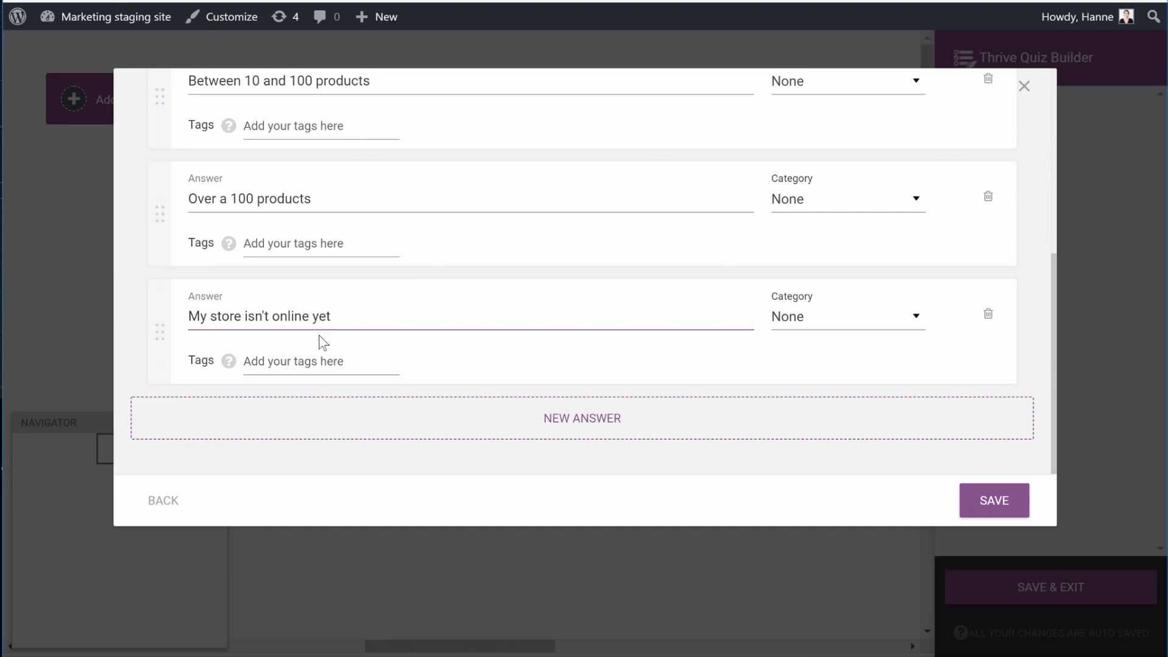
# Add the tag "lead service" to the answer "Over a 100 products".
pyautogui.scroll(-2, 319, 335)
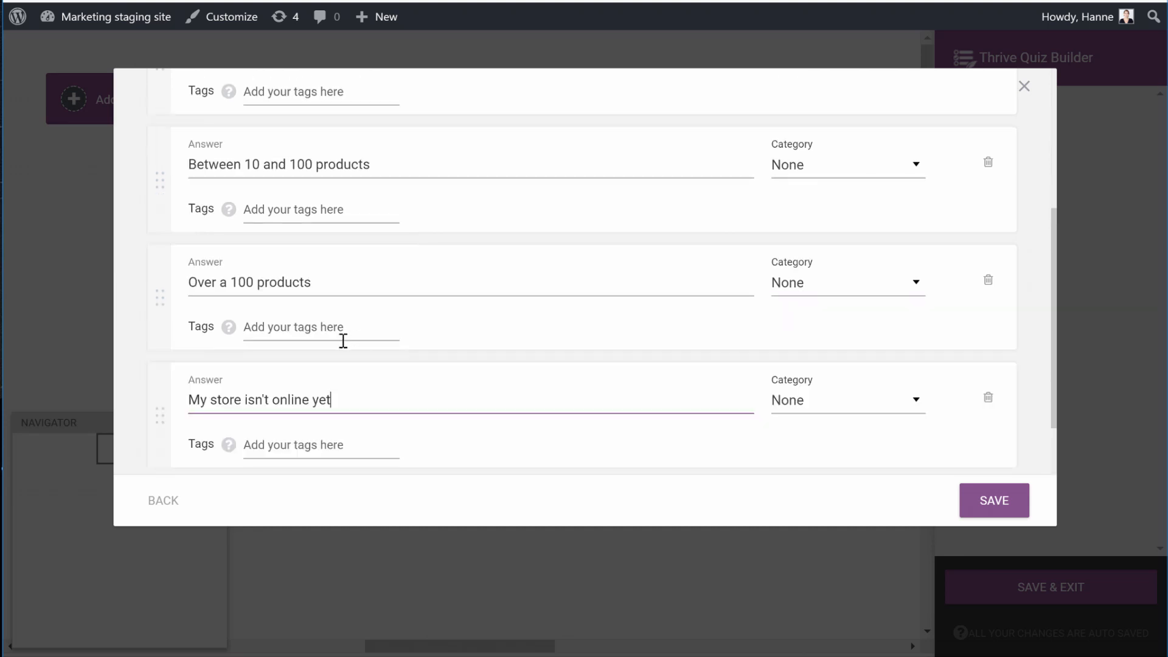
pyautogui.click(264, 328)
pyautogui.write('lead')
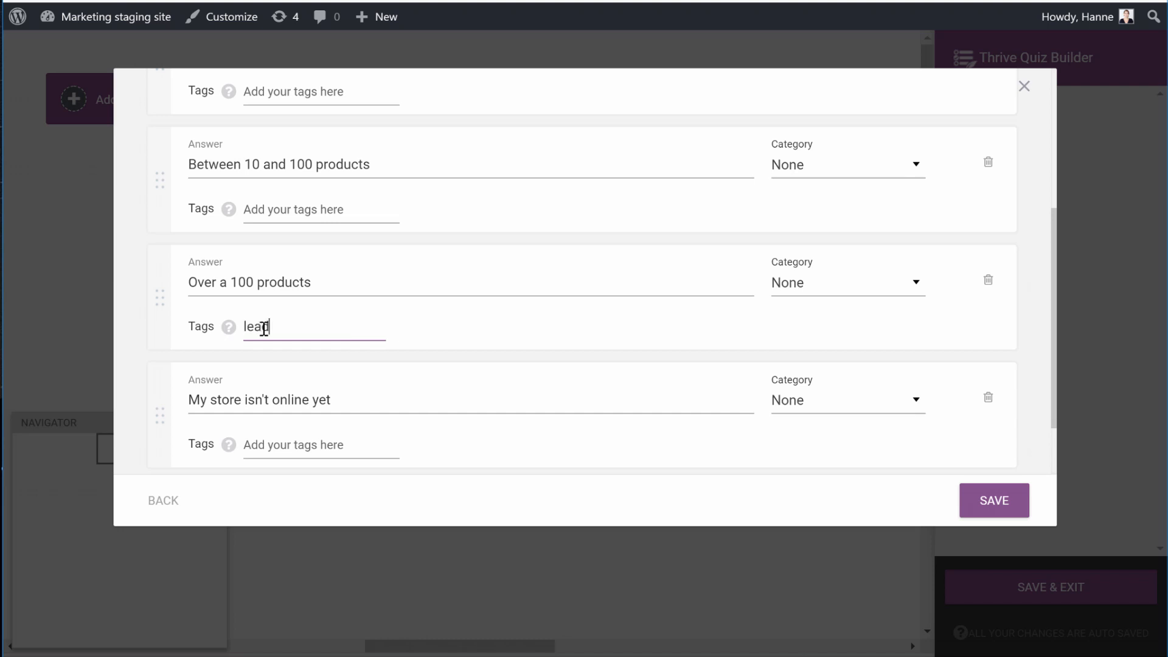
pyautogui.write(' service')
# Add the tag "lead course" to the answers "Between 10 and 100 products" and "Less than 10 products".
pyautogui.click(333, 212)
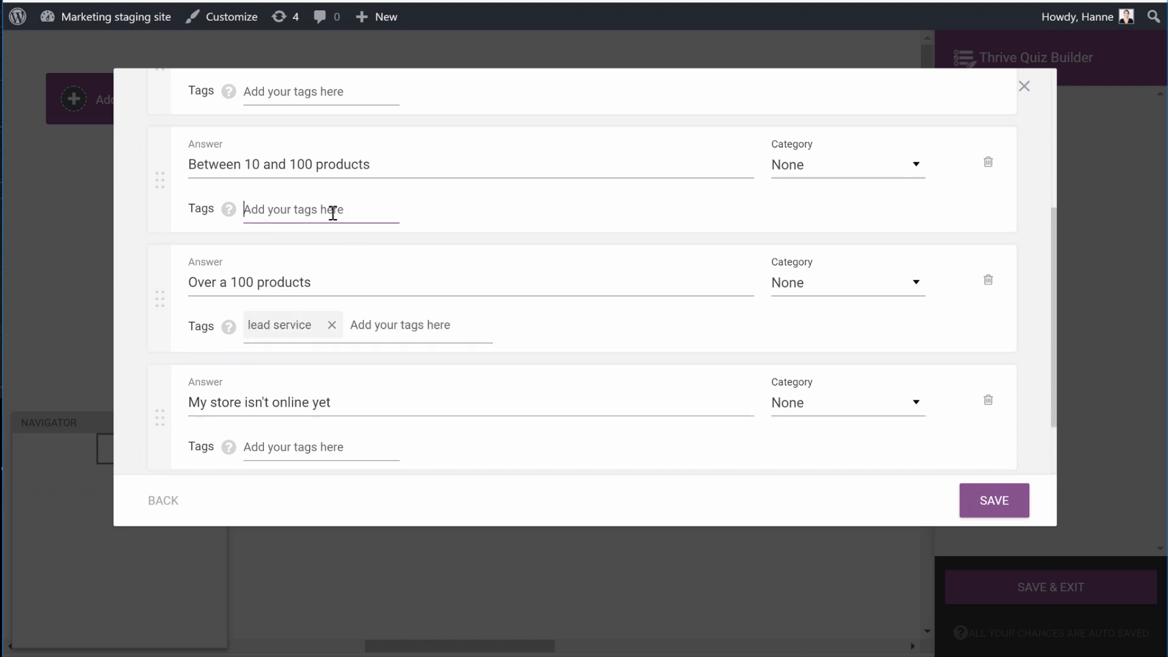
pyautogui.write('lead ')
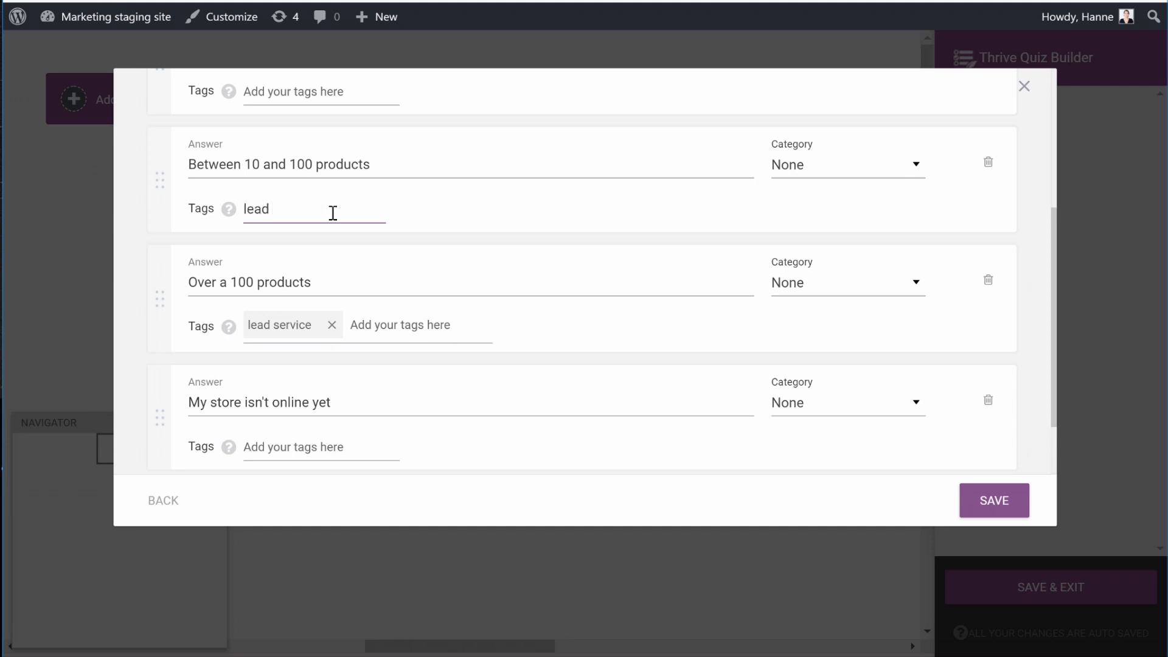
pyautogui.write('course')
pyautogui.click(269, 91)
pyautogui.scroll(2, 440, 117)
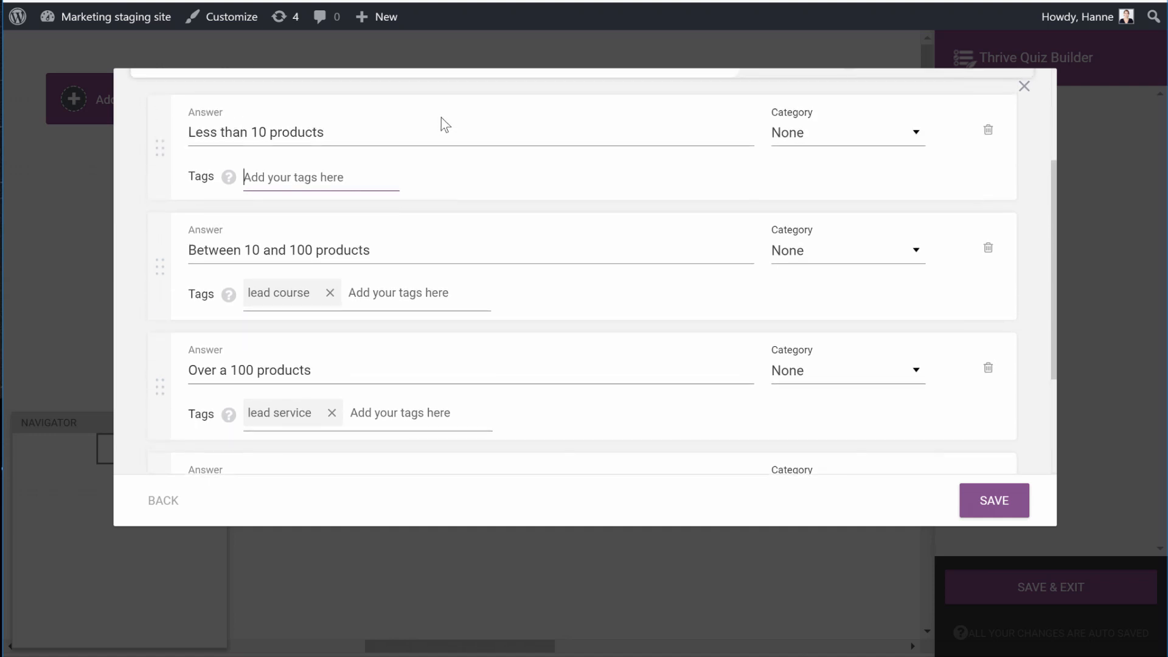
pyautogui.scroll(-2, 442, 120)
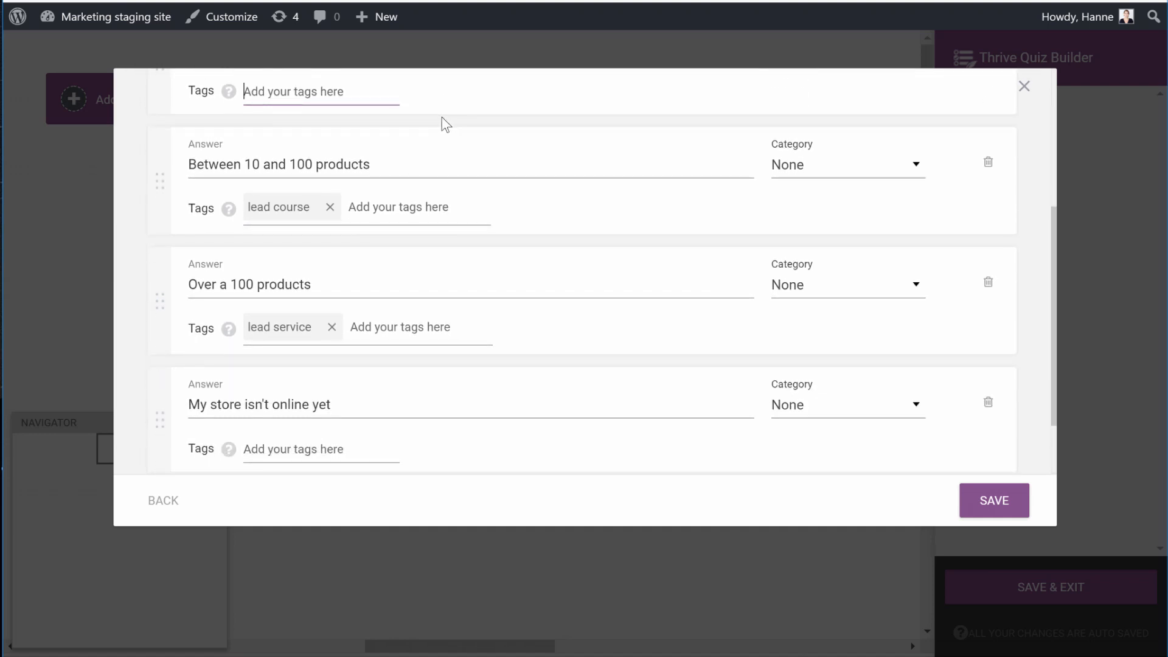
pyautogui.scroll(2, 442, 119)
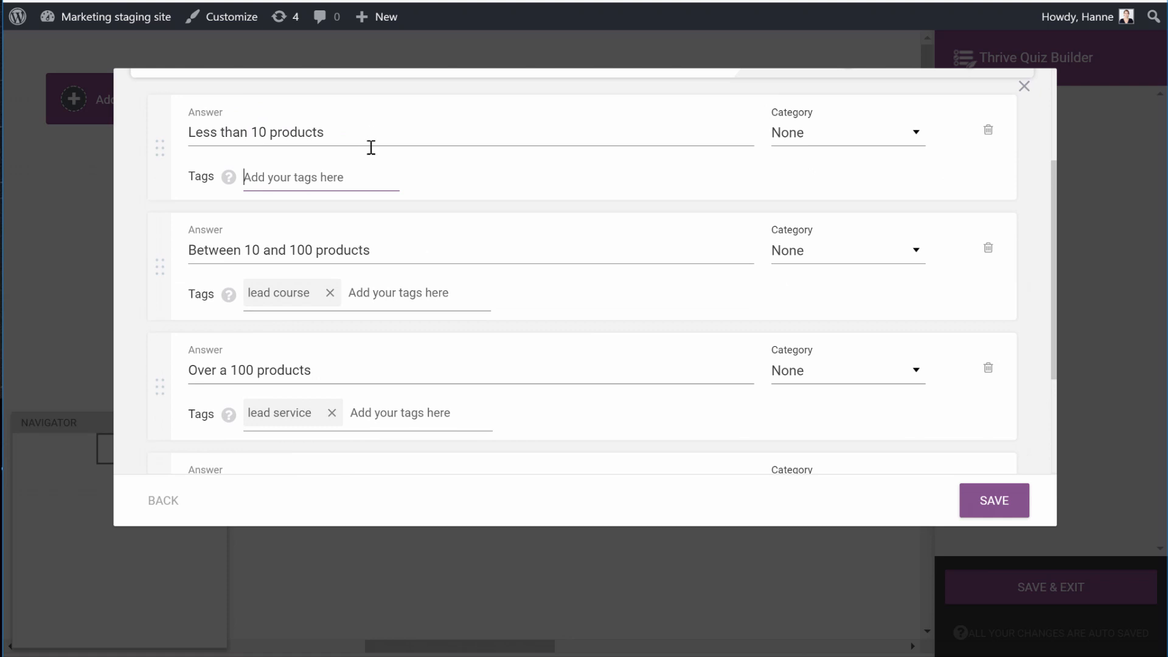
pyautogui.write('lead course')
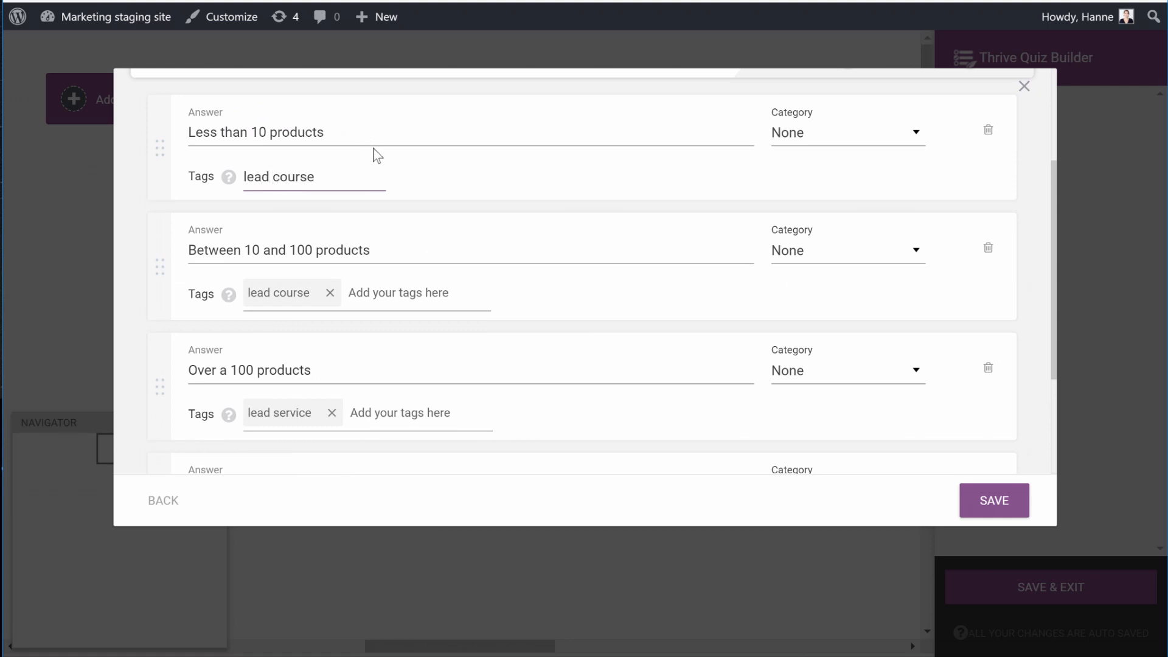
pyautogui.press('Return')
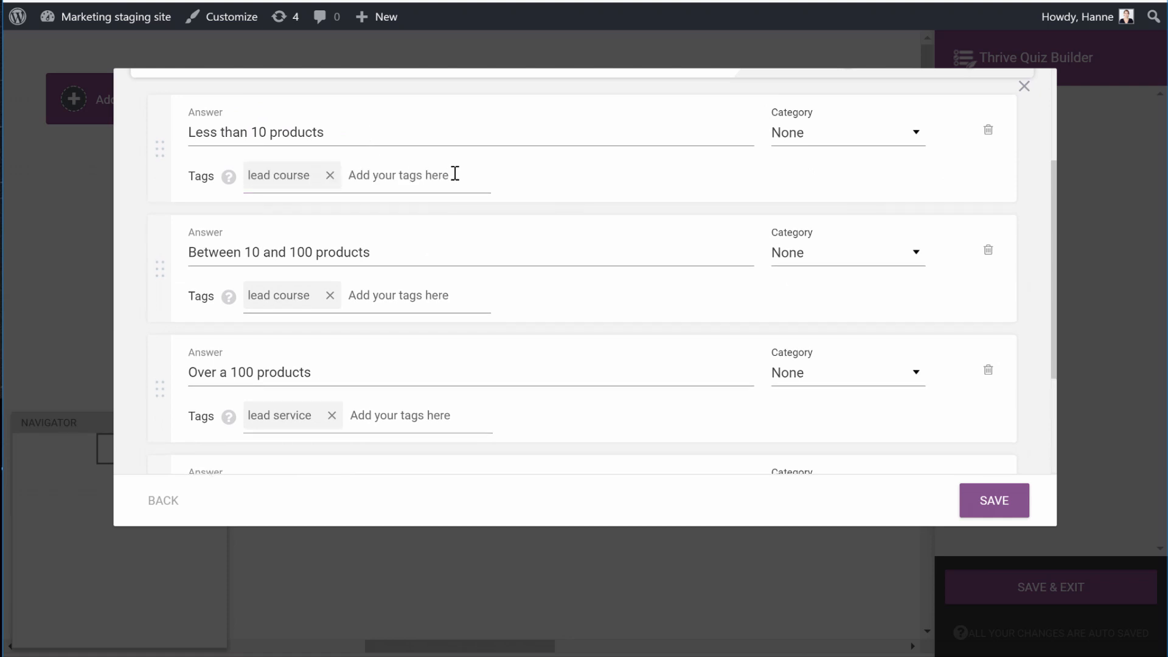
# Add the tag "beginner" to the answer "My store isn't online yet".
pyautogui.scroll(-4, 454, 174)
pyautogui.click(269, 365)
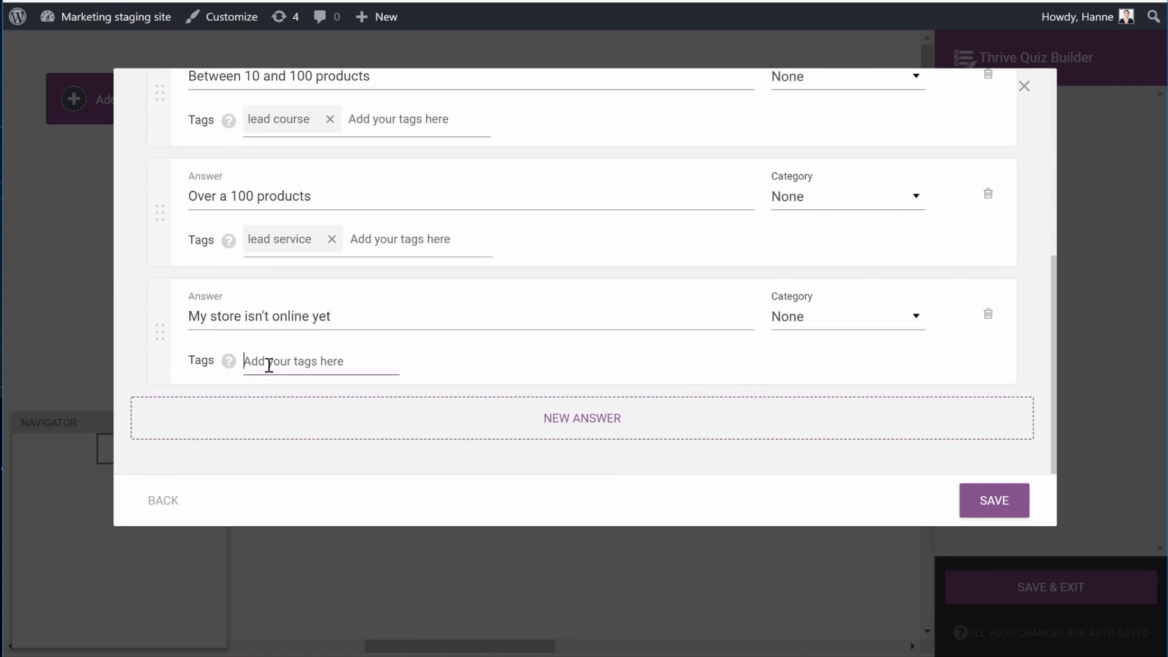
pyautogui.write('beginner')
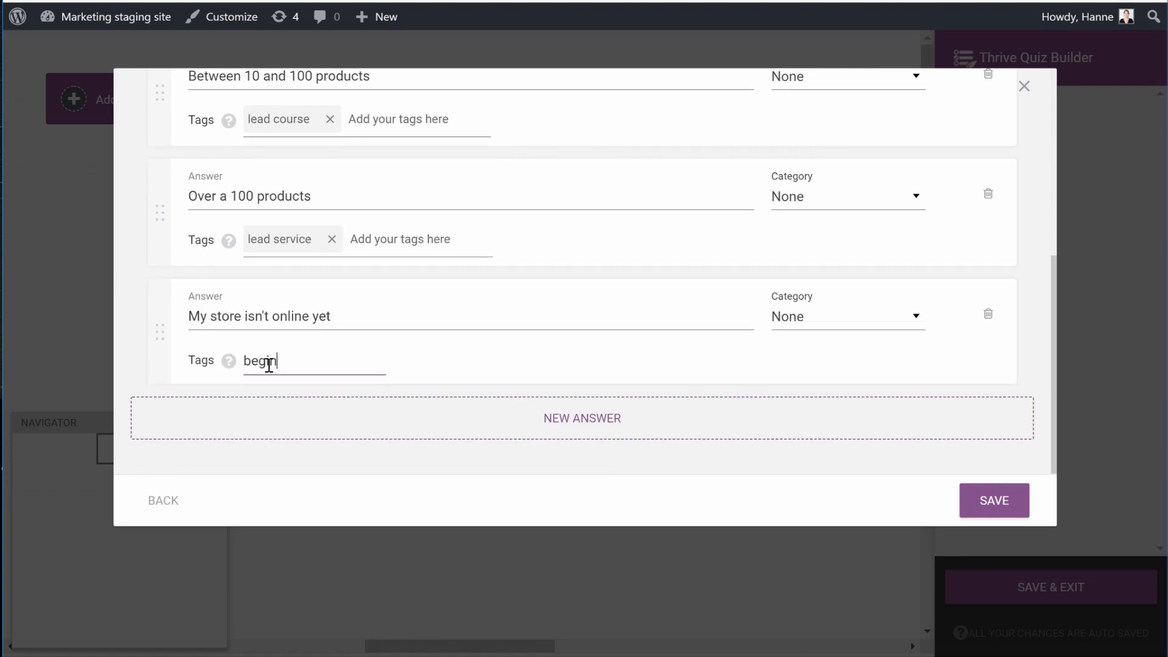
pyautogui.press('Return')
# Review the tags and category settings of all the answers, and save the question.
pyautogui.scroll(2, 483, 305)
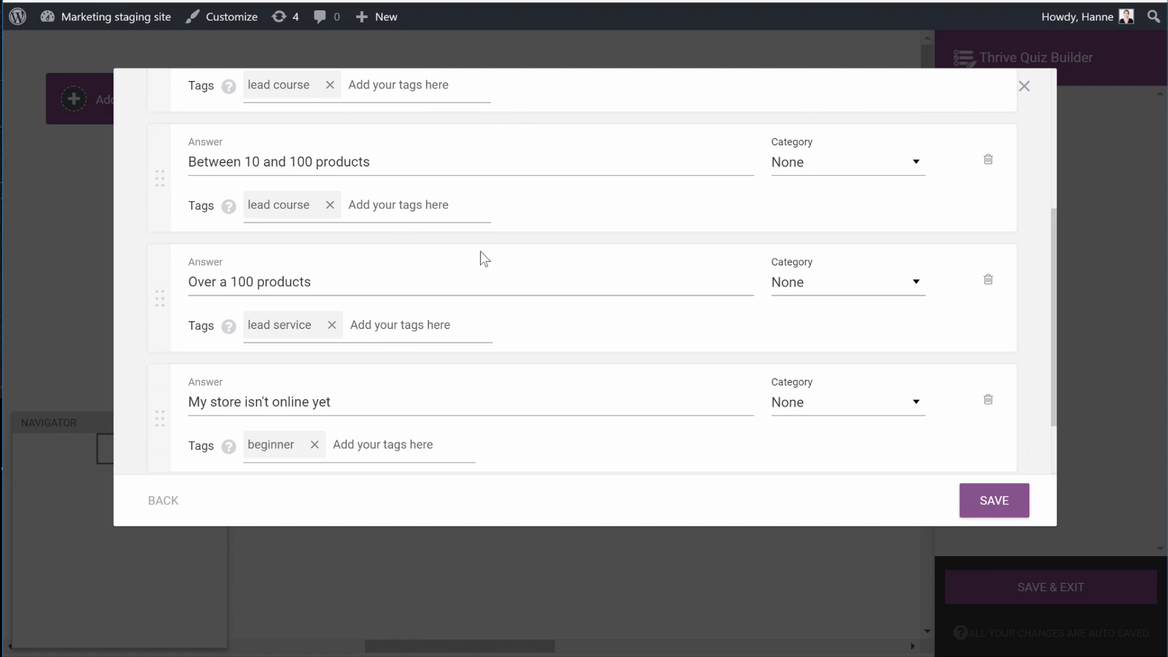
pyautogui.scroll(2, 484, 259)
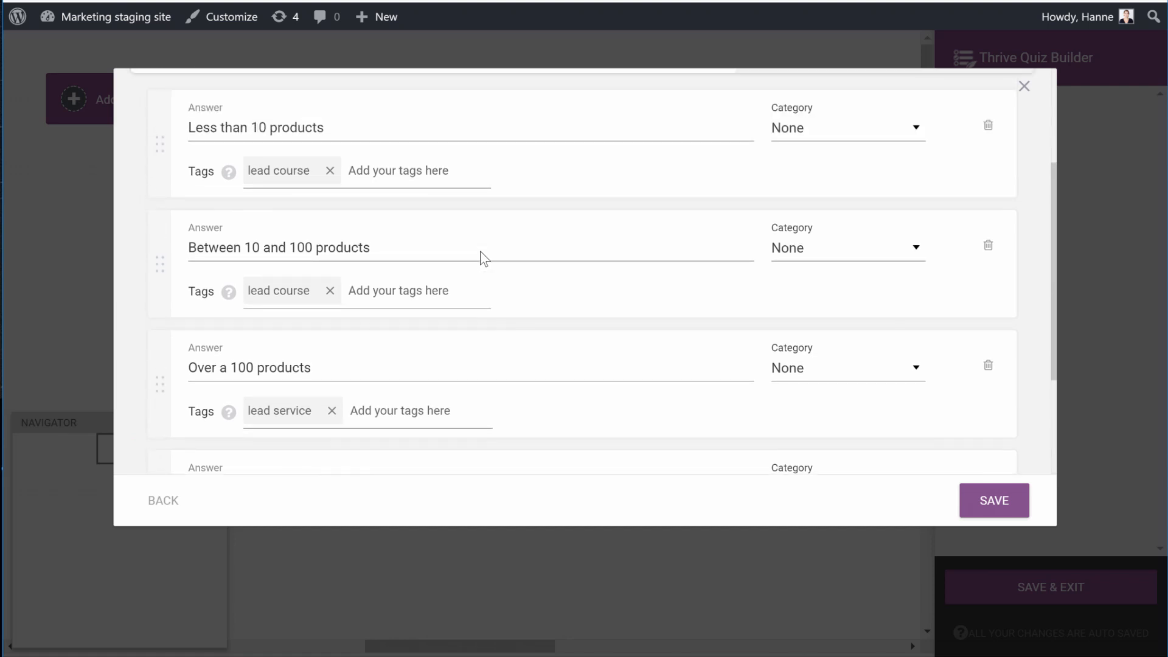
pyautogui.scroll(-2, 905, 200)
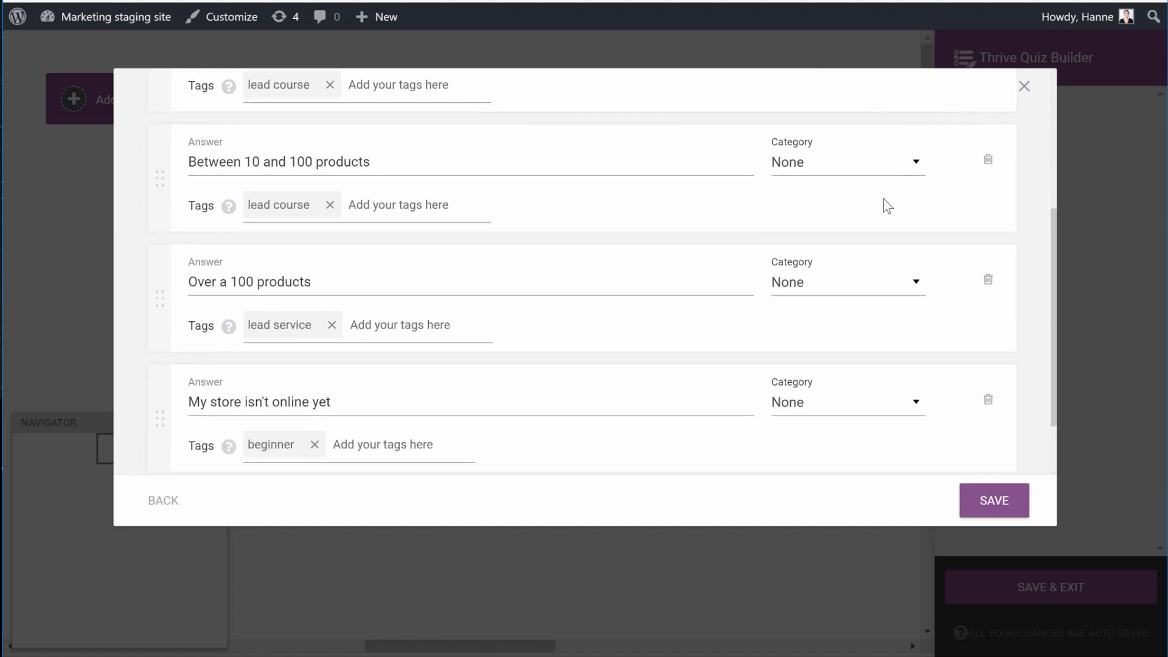
pyautogui.scroll(4, 884, 183)
pyautogui.scroll(-2, 869, 258)
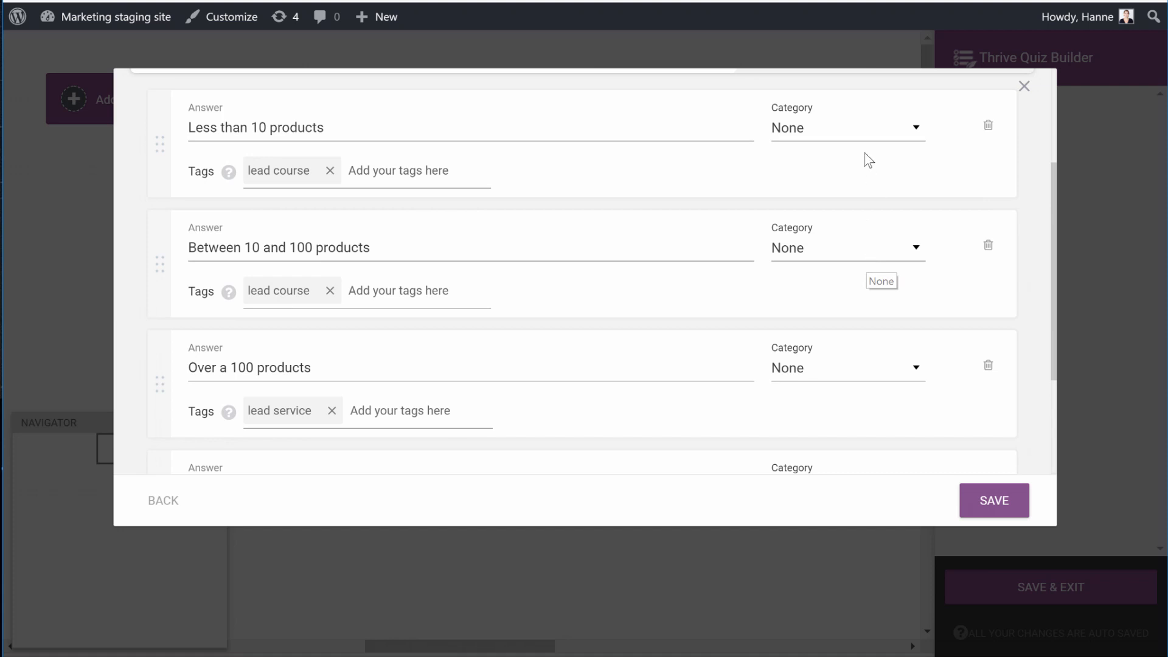
pyautogui.scroll(-4, 871, 316)
pyautogui.scroll(6, 871, 319)
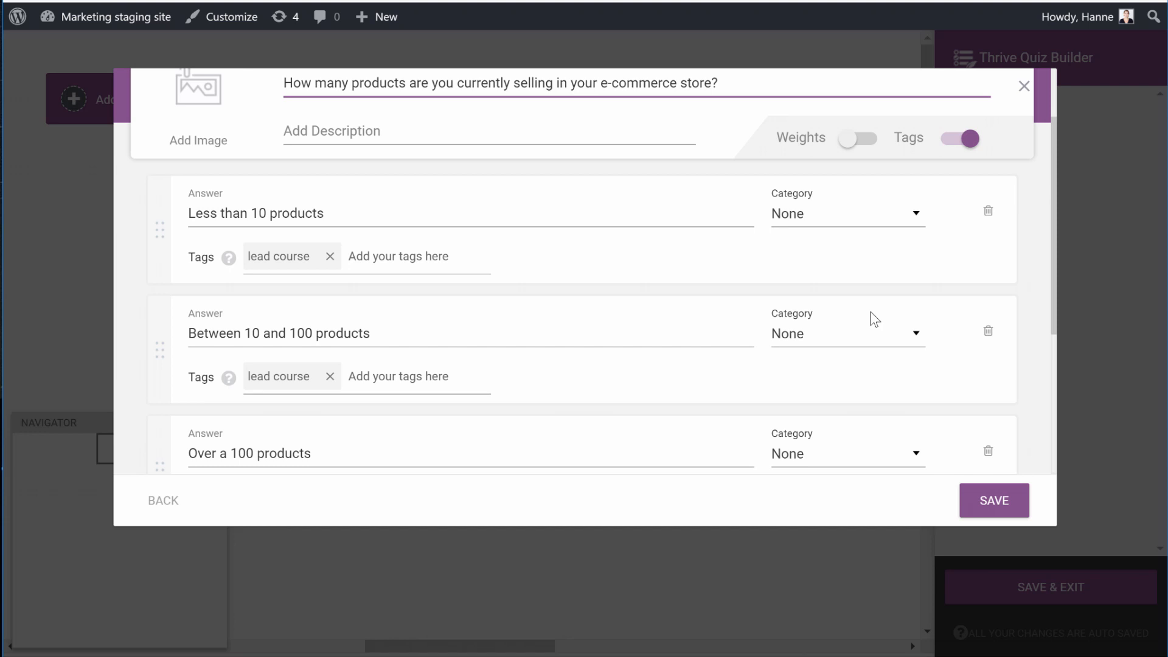
pyautogui.scroll(-6, 855, 268)
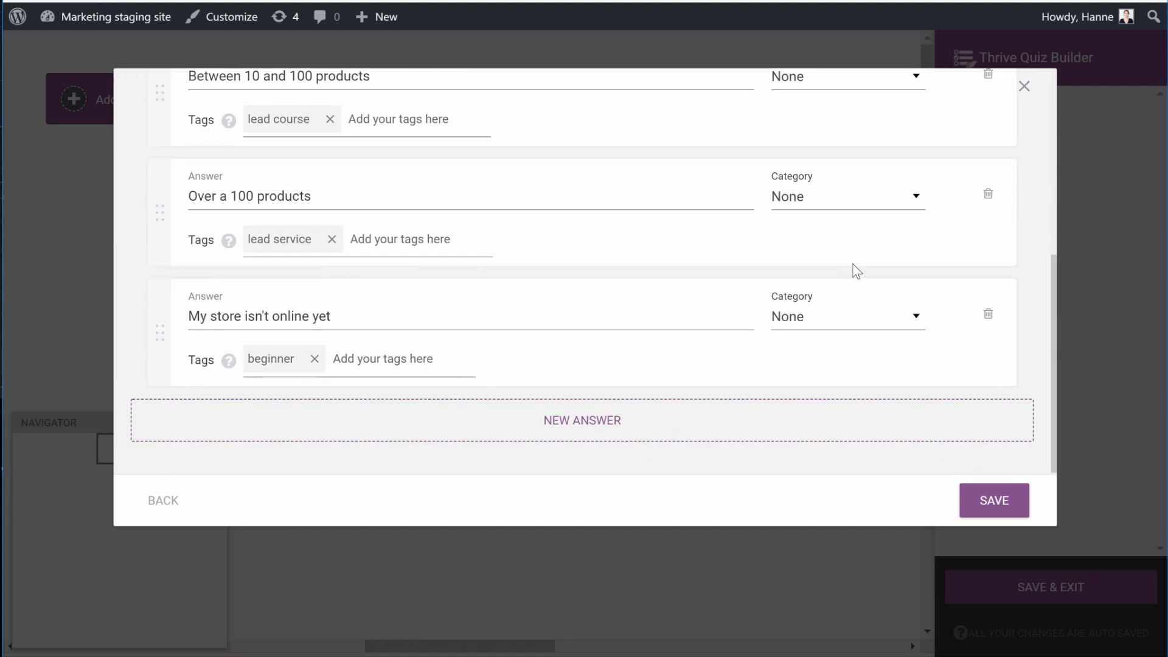
pyautogui.click(989, 499)
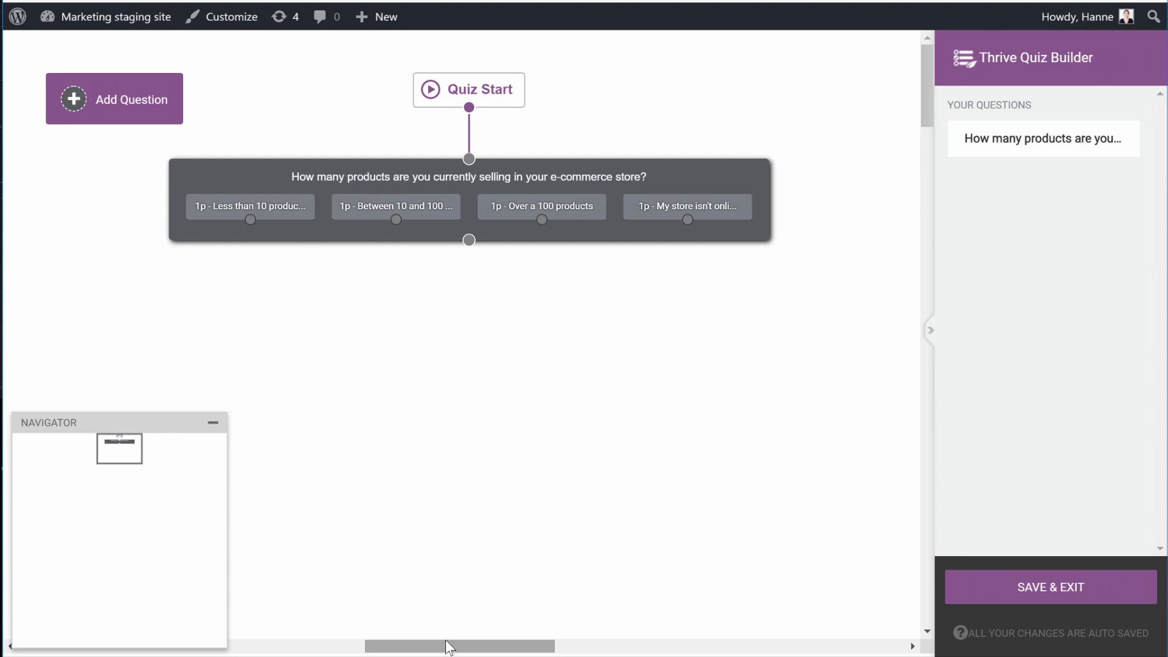
# Add an Open Ended Question to the quiz and make its response a required field.
pyautogui.click(73, 99)
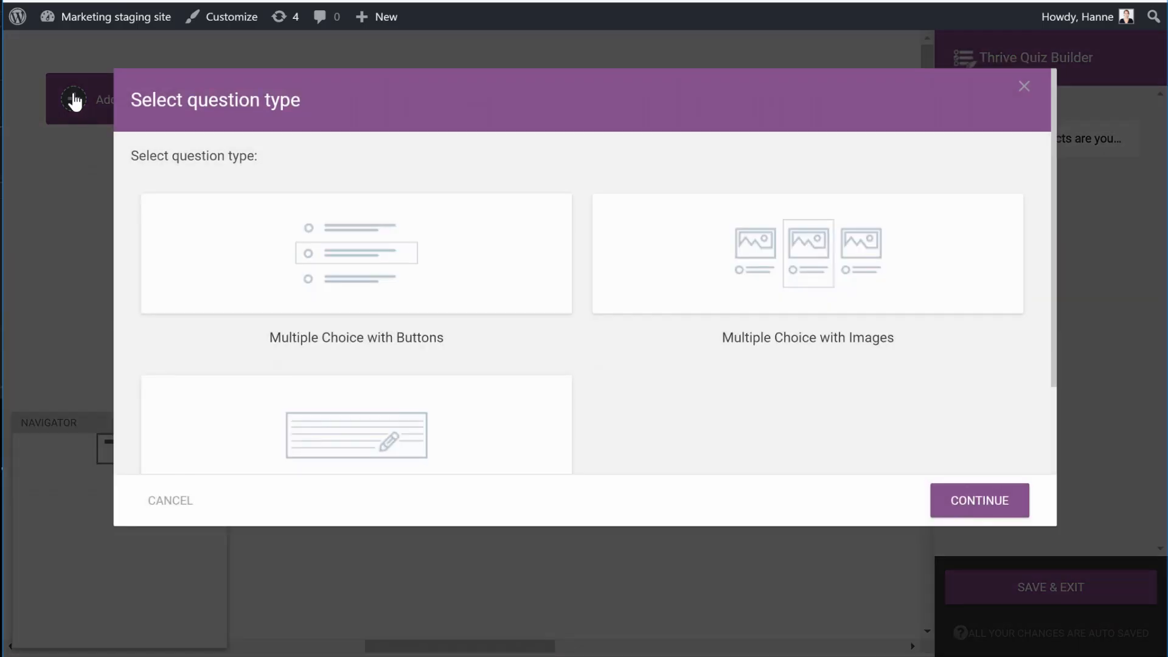
pyautogui.scroll(-2, 520, 319)
pyautogui.click(459, 334)
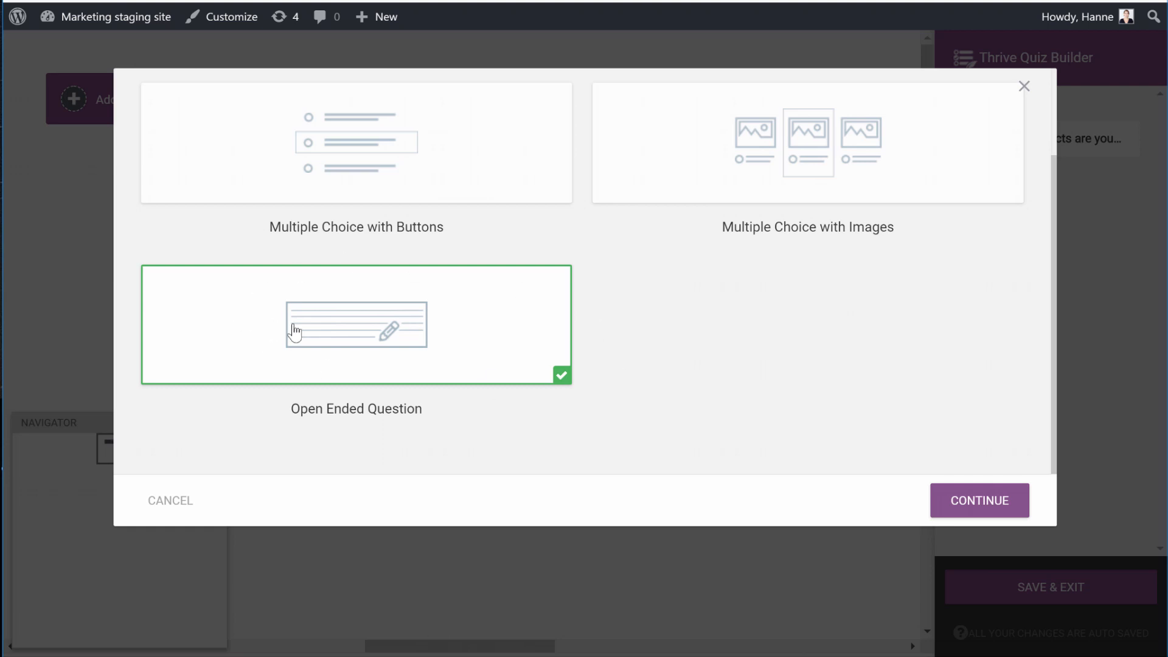
pyautogui.click(980, 505)
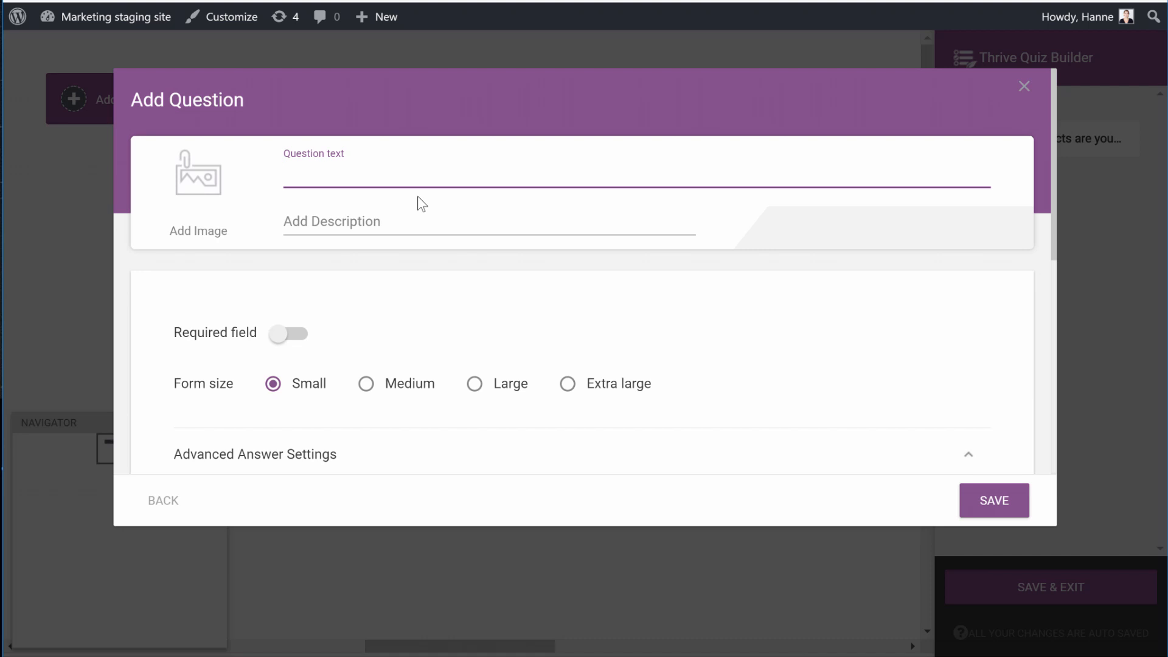
pyautogui.scroll(-3, 422, 204)
pyautogui.click(293, 161)
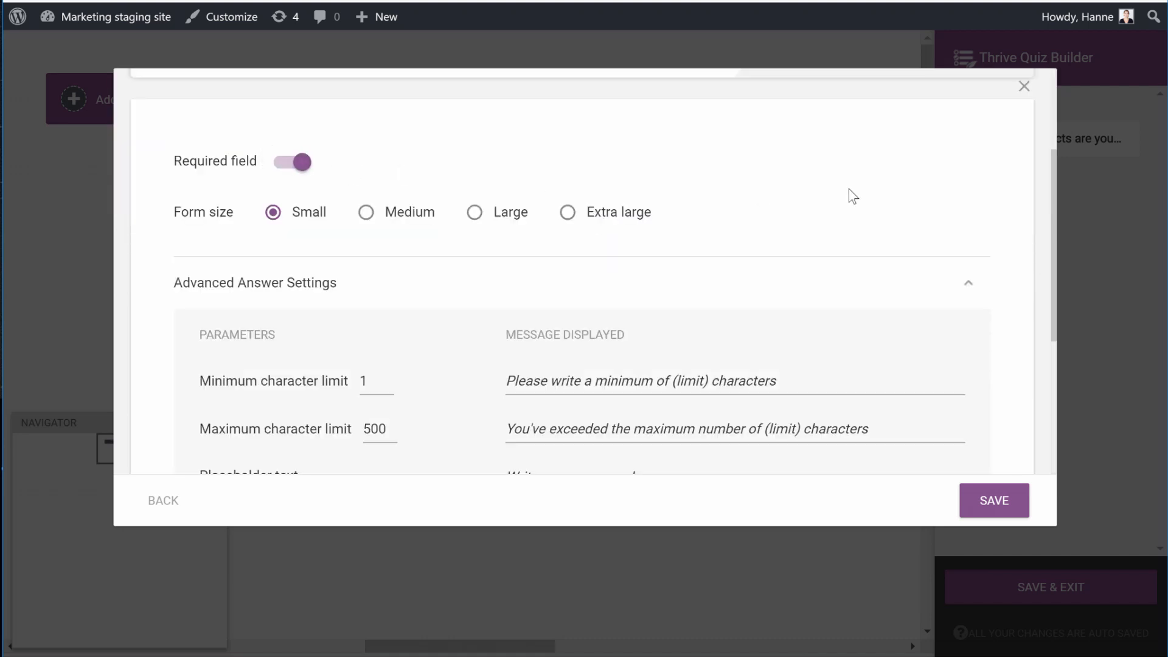
# Set the open-ended question's form size to Large, comparing it with Medium in the preview.
pyautogui.scroll(-5, 853, 196)
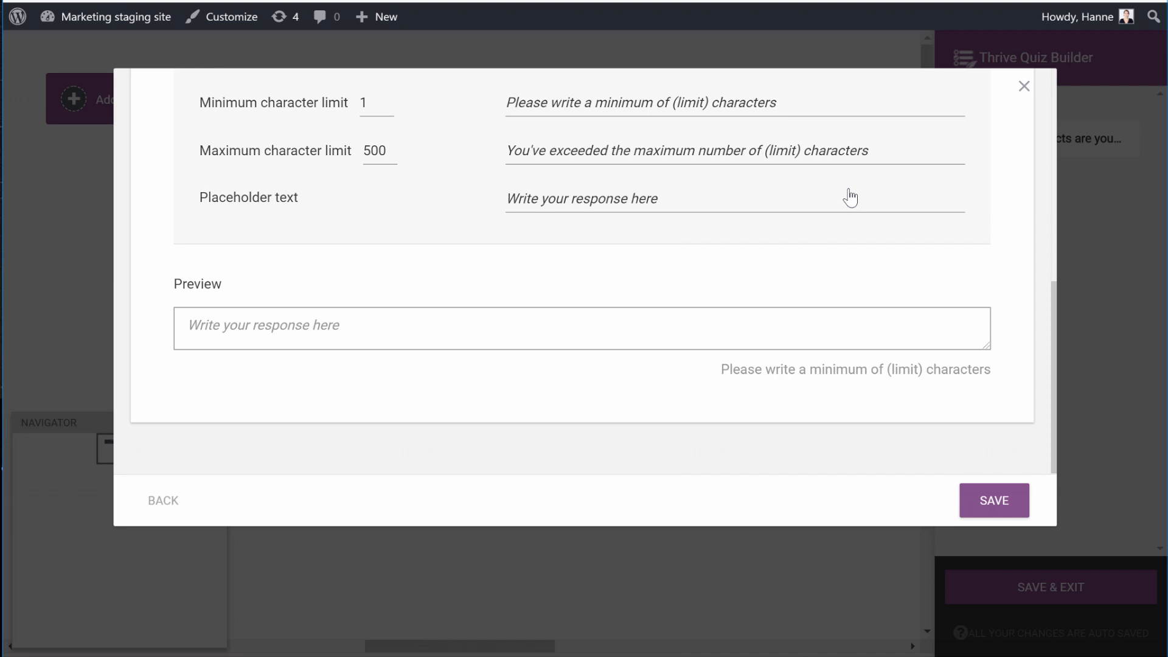
pyautogui.scroll(3, 848, 188)
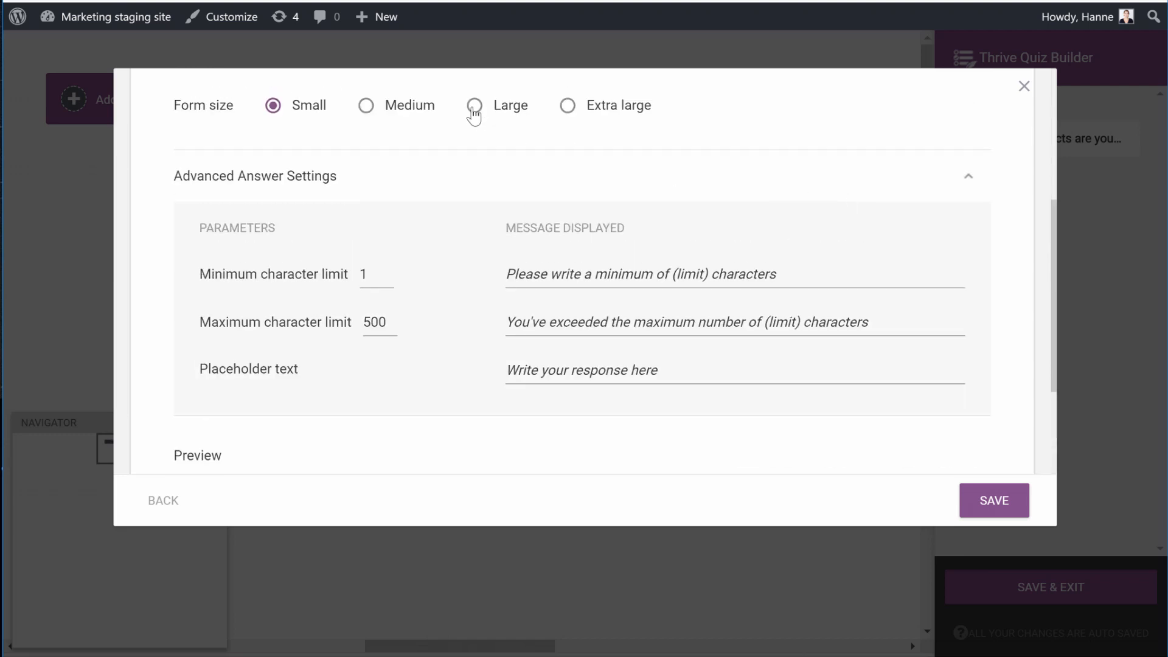
pyautogui.click(367, 105)
pyautogui.scroll(-3, 810, 176)
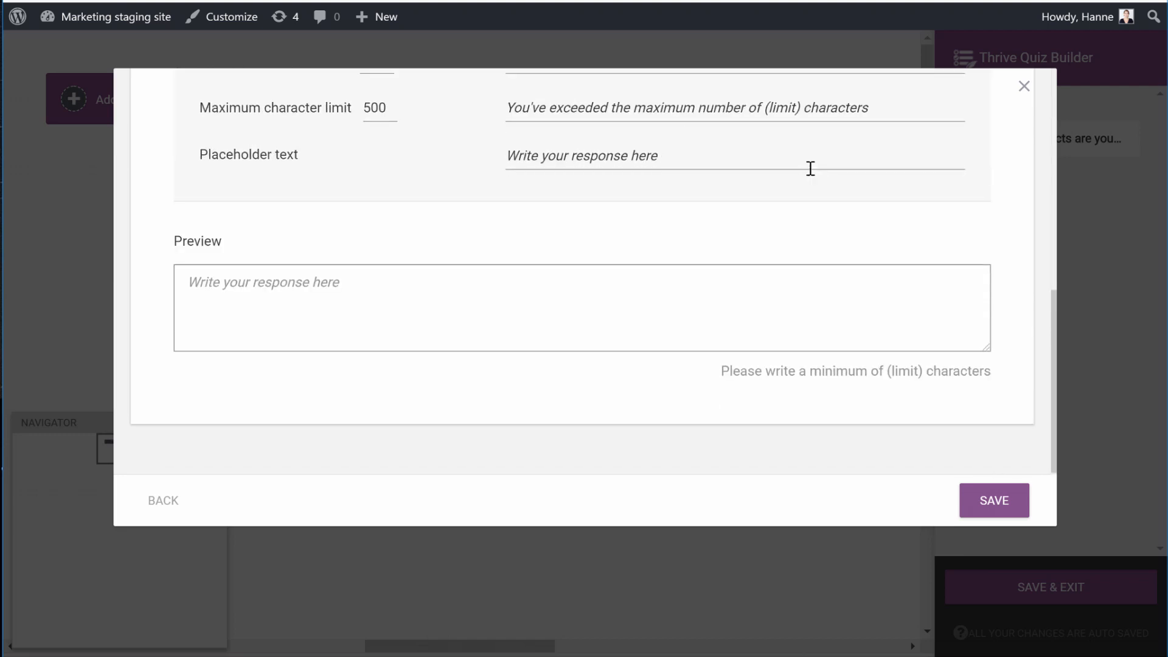
pyautogui.scroll(5, 487, 162)
pyautogui.click(491, 237)
pyautogui.scroll(-5, 858, 250)
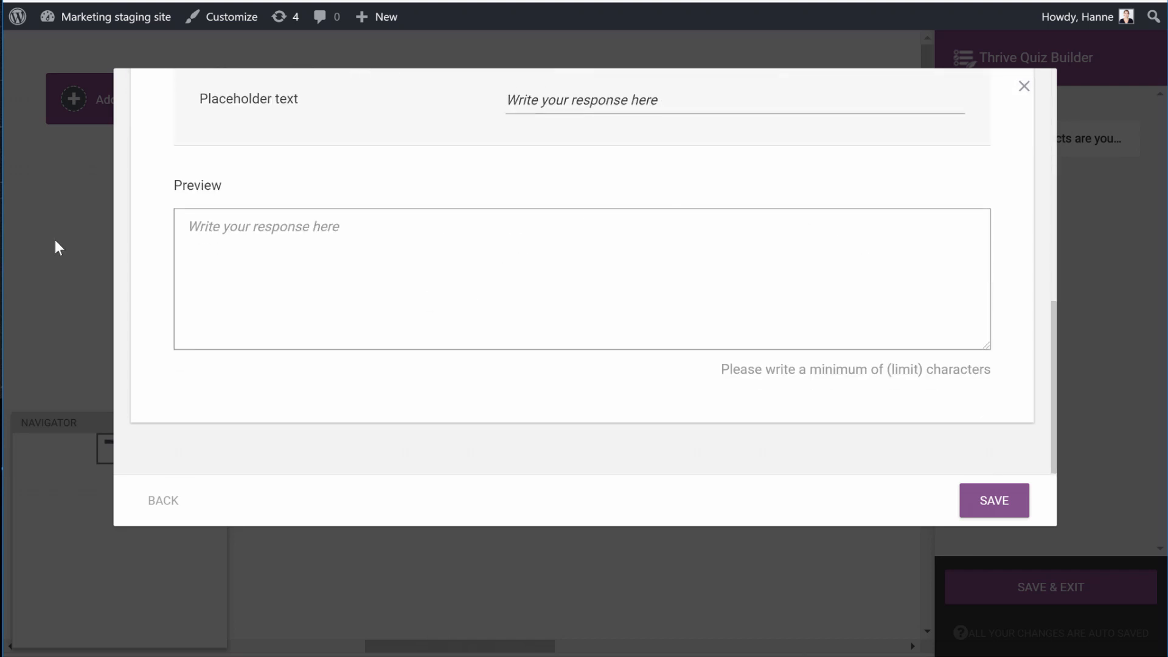
# Set the open-ended question's maximum character limit to 1000 and save the question.
pyautogui.scroll(3, 477, 283)
pyautogui.scroll(-1, 362, 157)
pyautogui.doubleClick(374, 138)
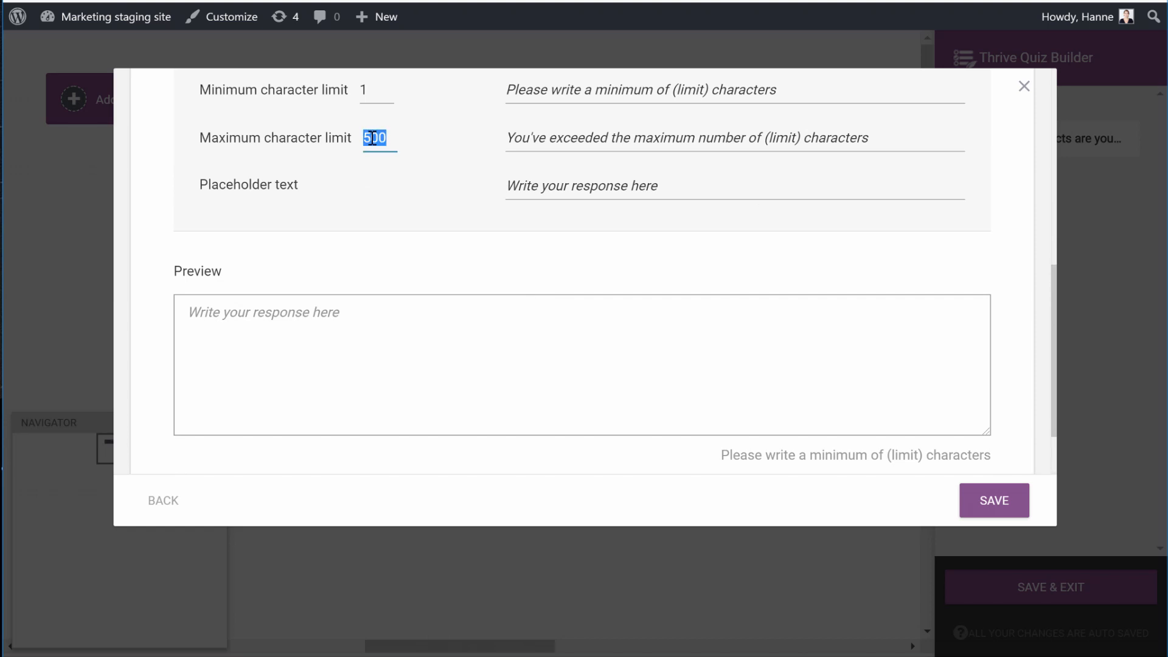
pyautogui.write('1000')
pyautogui.scroll(-2, 907, 407)
pyautogui.click(993, 501)
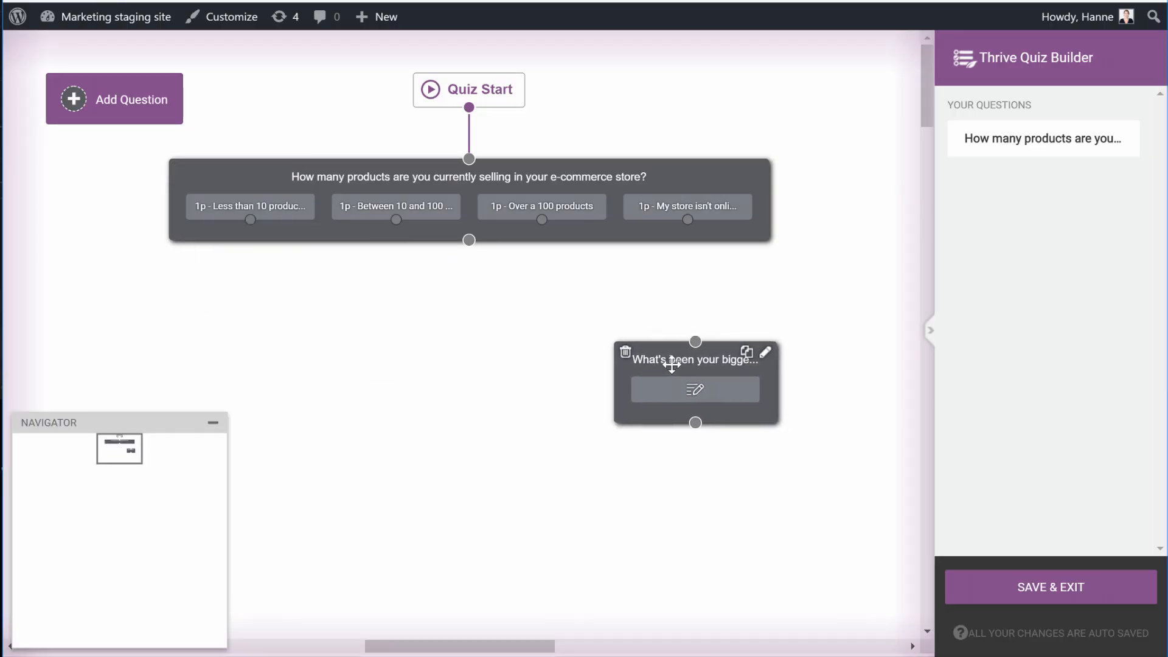
# Connect the answer "My store isn't online yet" to the open-ended question and place that question just below it.
pyautogui.click(673, 364)
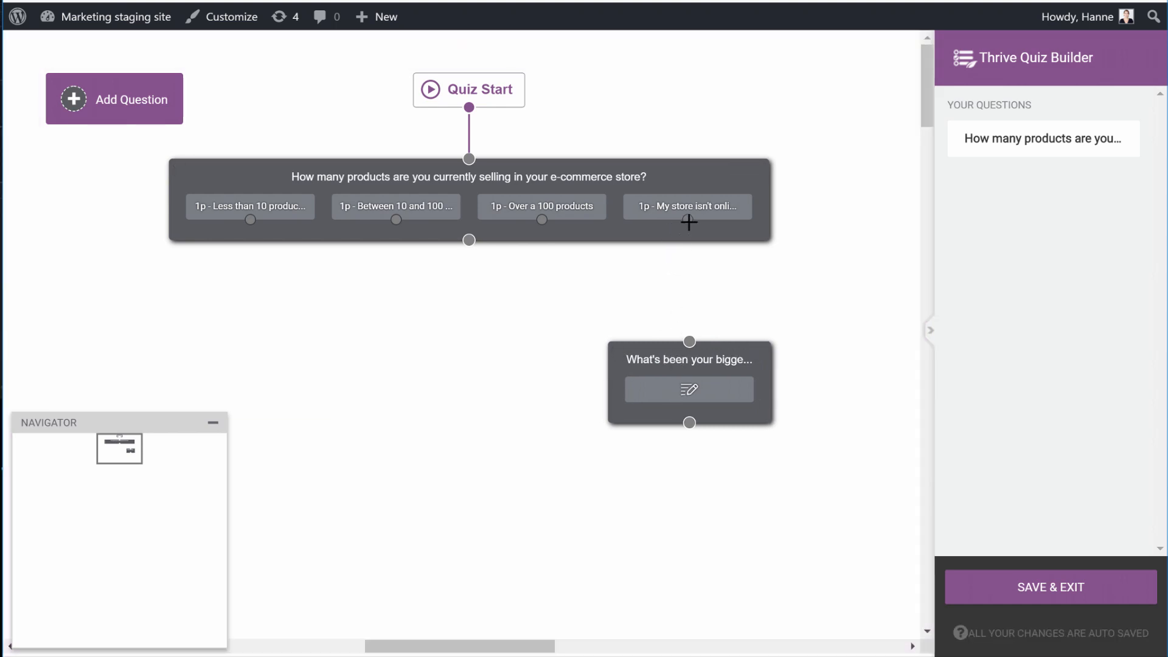
pyautogui.moveTo(689, 222); pyautogui.dragTo(689, 342)
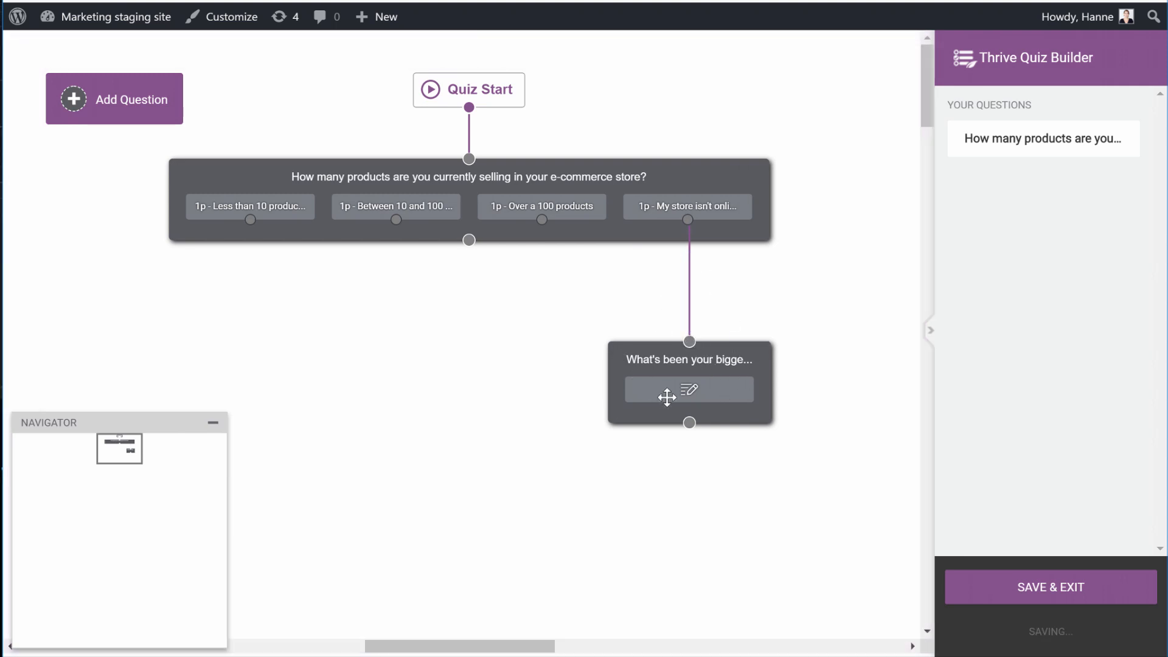
pyautogui.moveTo(721, 364); pyautogui.dragTo(715, 339)
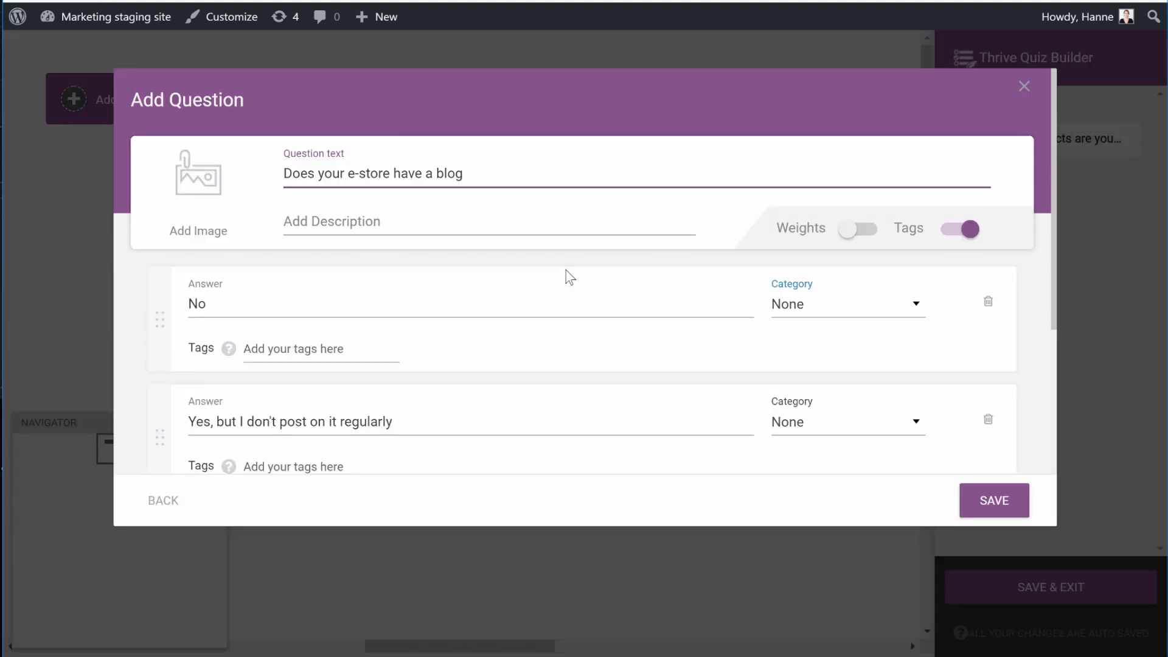
# Complete the question text as "Does your e-store have a blog?" and review its three answers.
pyautogui.click(495, 185)
pyautogui.write('?')
pyautogui.scroll(-2, 492, 225)
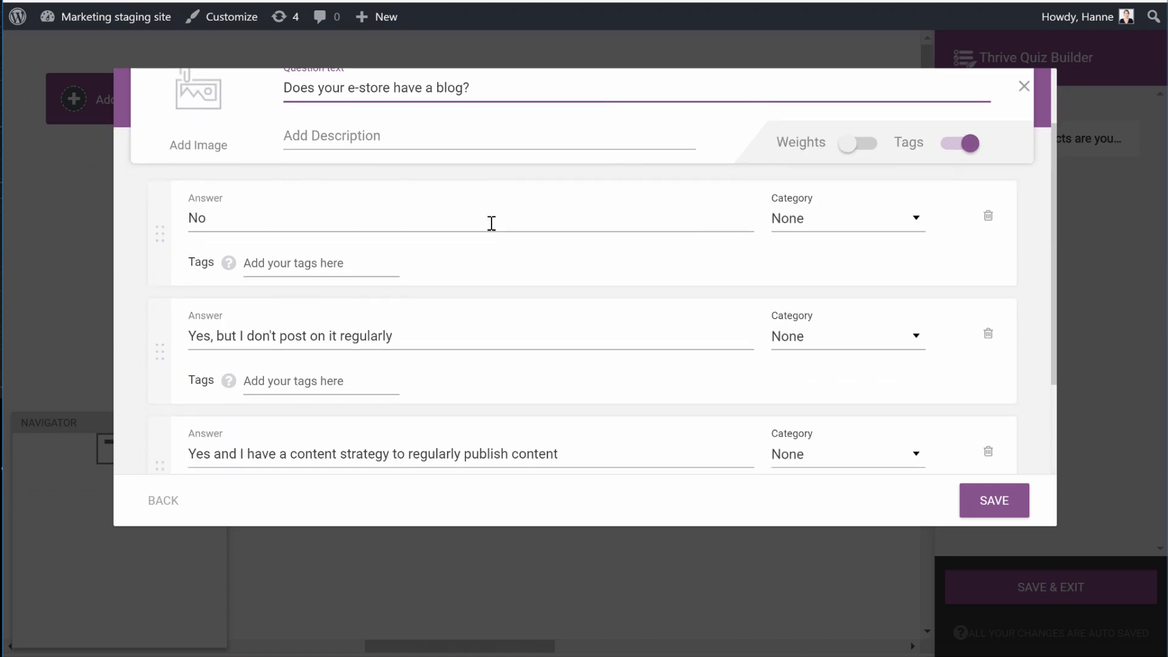
pyautogui.scroll(-2, 491, 224)
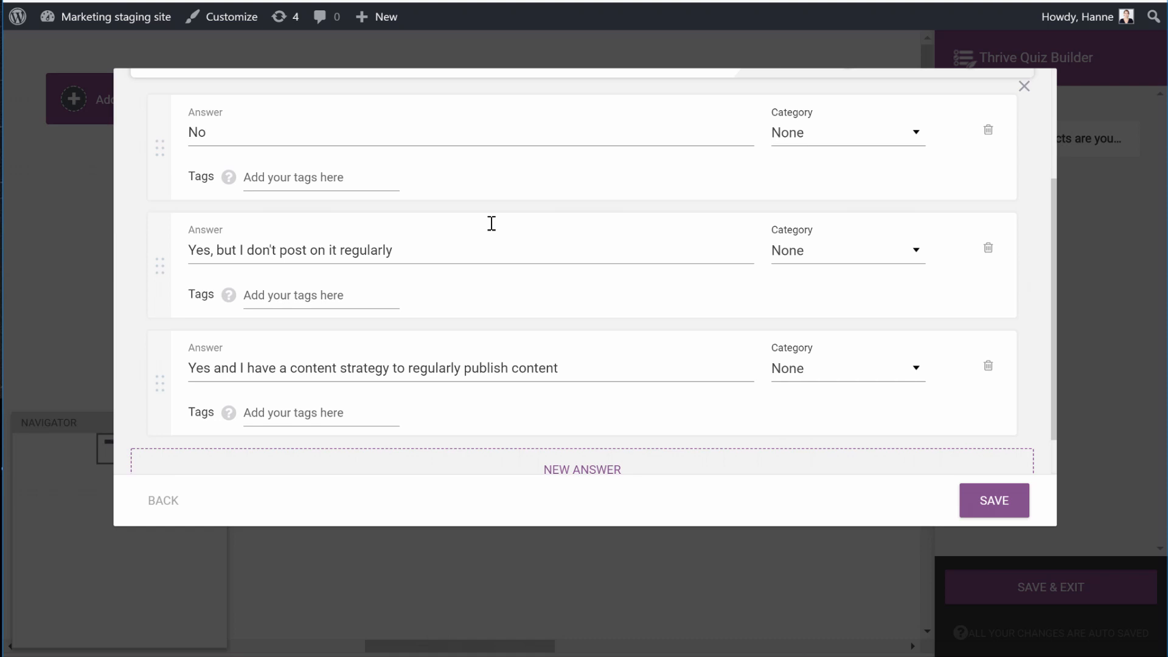
pyautogui.scroll(4, 622, 225)
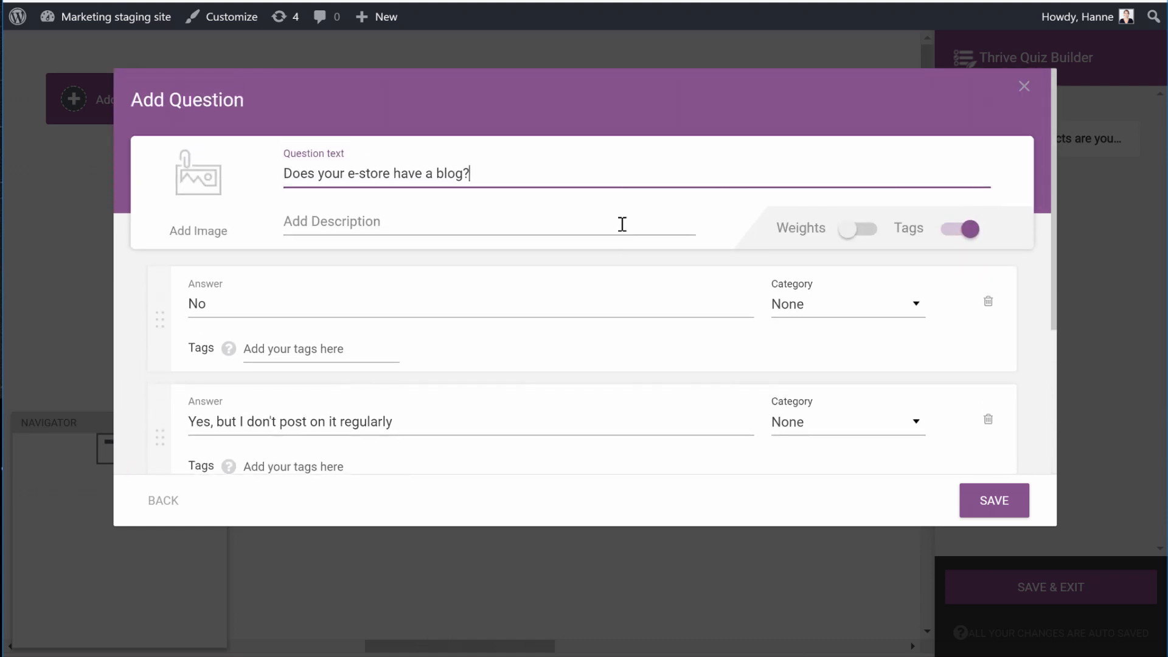
# Assign the Inbound Marketing category to the answers "No" and "Yes, but I don't post on it regularly".
pyautogui.scroll(-3, 622, 224)
pyautogui.click(920, 137)
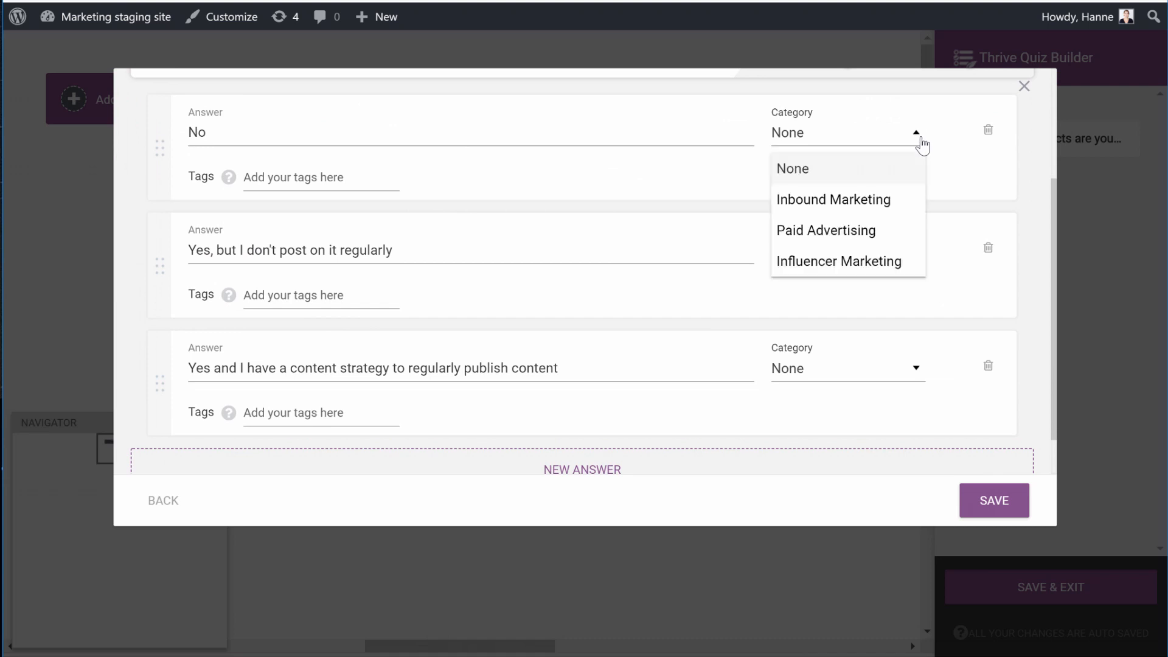
pyautogui.click(898, 201)
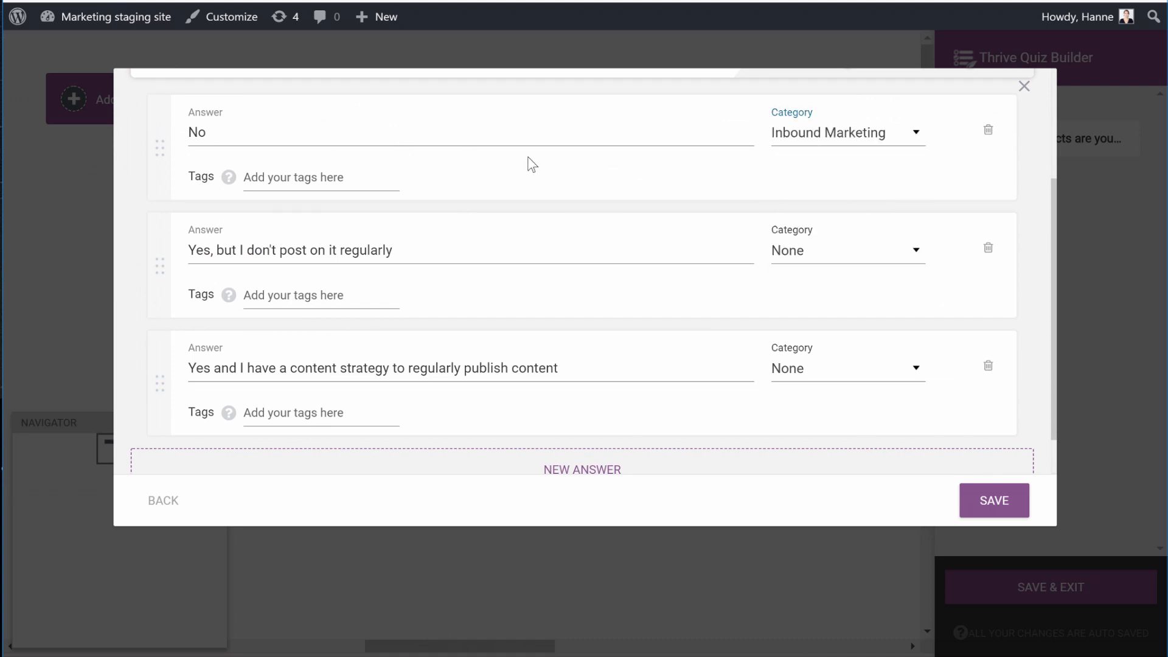
pyautogui.scroll(2, 856, 175)
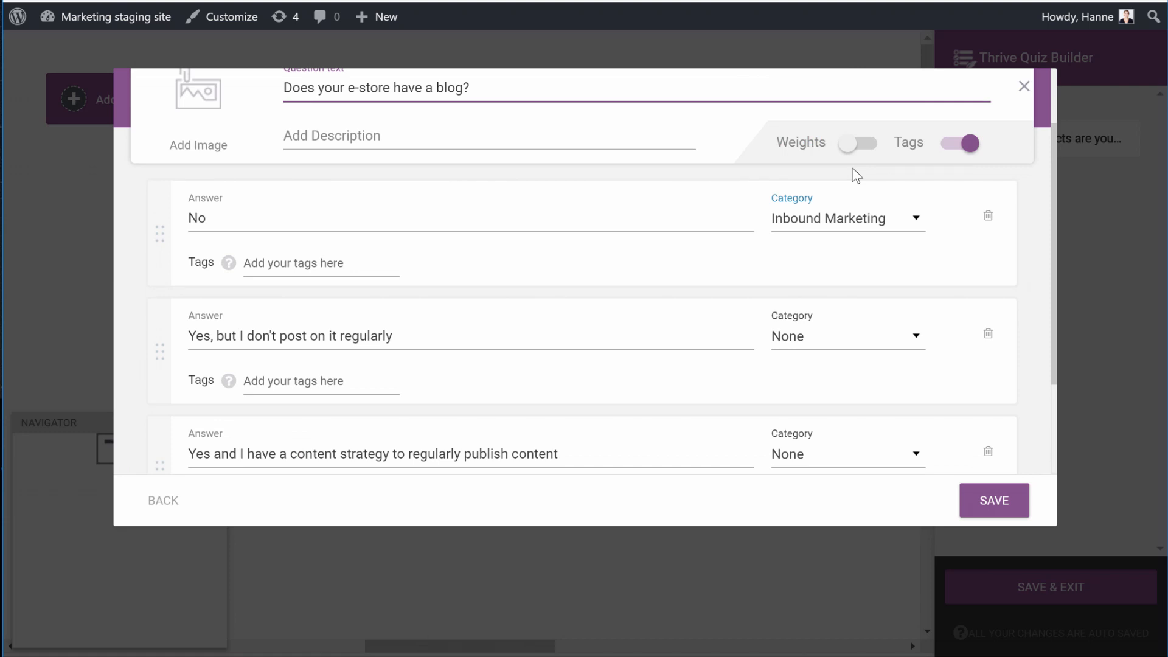
pyautogui.click(916, 338)
pyautogui.click(888, 401)
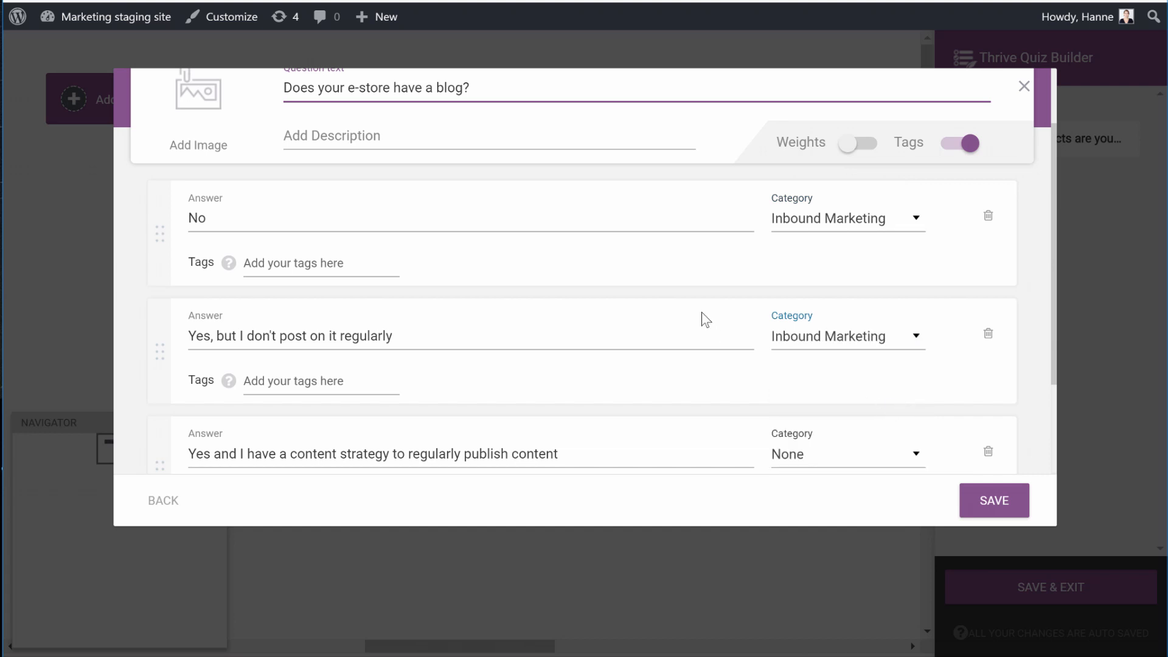
# Assign the Paid Advertising category to the answer "Yes and I have a content strategy to regularly publish content".
pyautogui.scroll(-2, 703, 318)
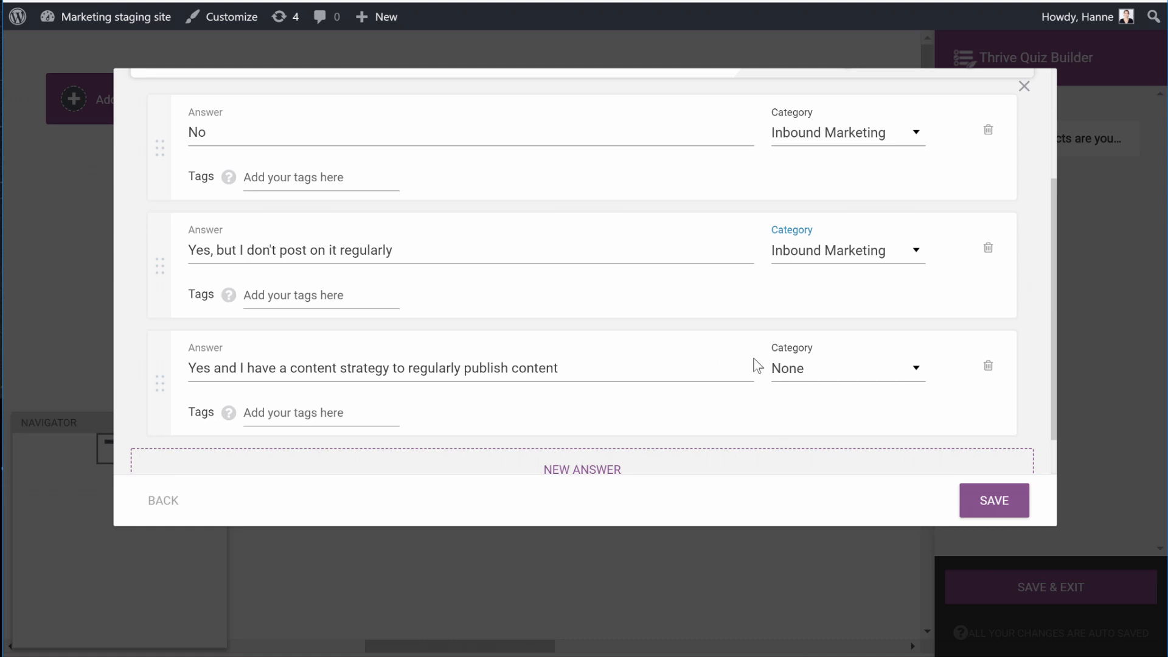
pyautogui.click(887, 375)
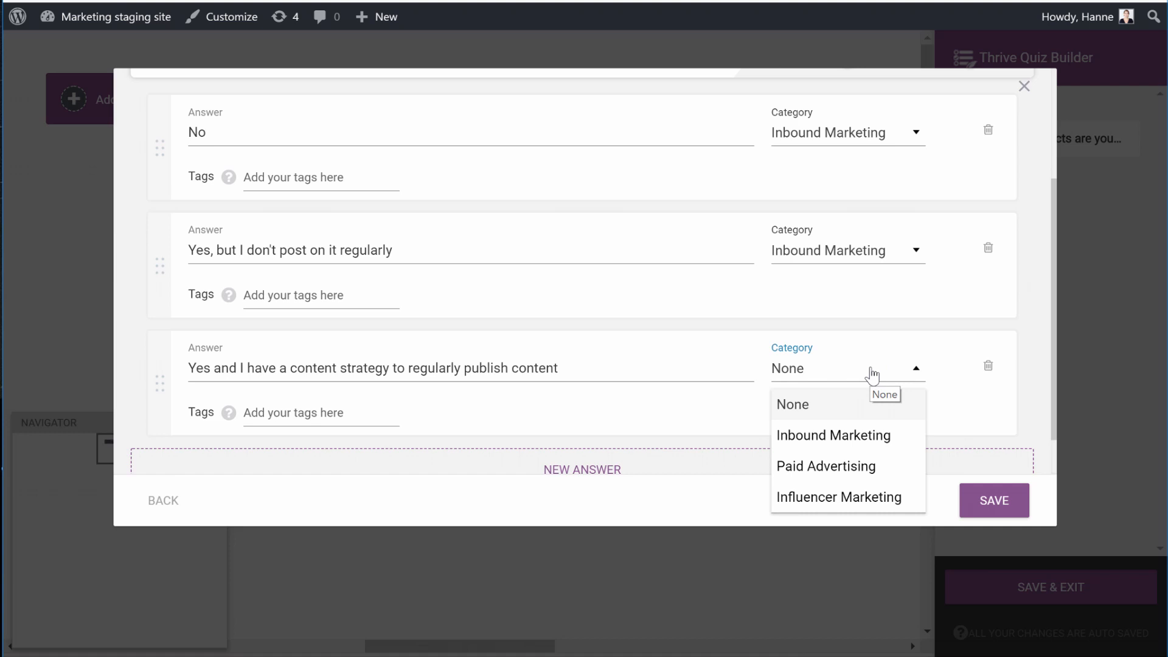
pyautogui.click(866, 467)
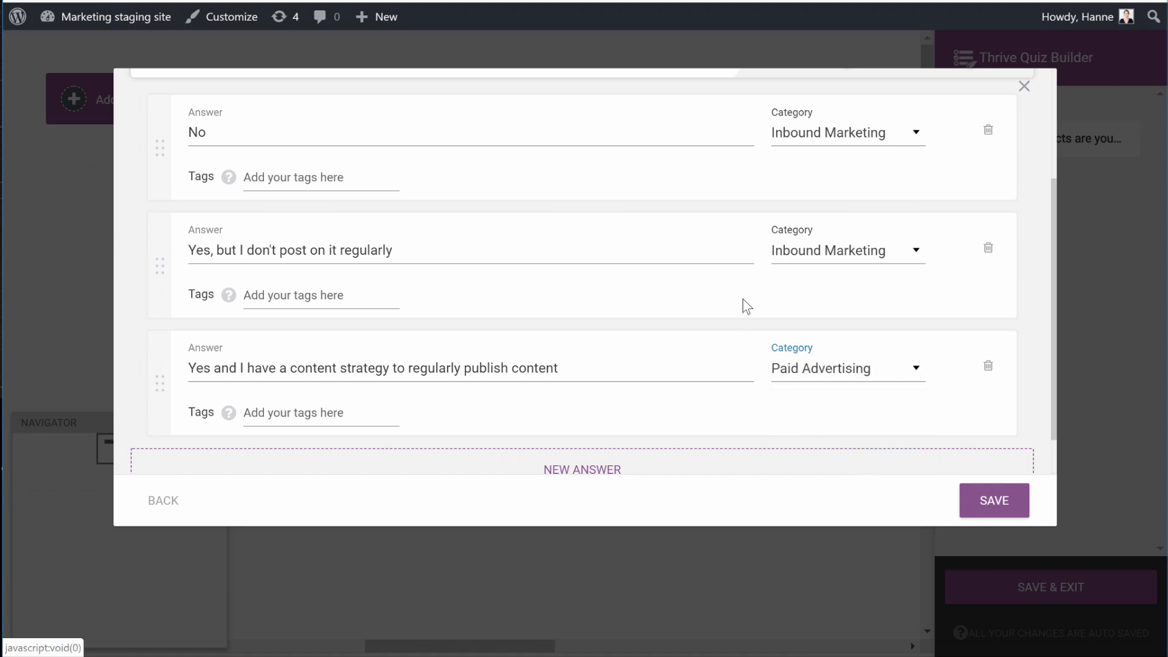
# Turn on answer weights for the blog question and review the answers' weight values.
pyautogui.scroll(3, 743, 300)
pyautogui.scroll(-1, 751, 263)
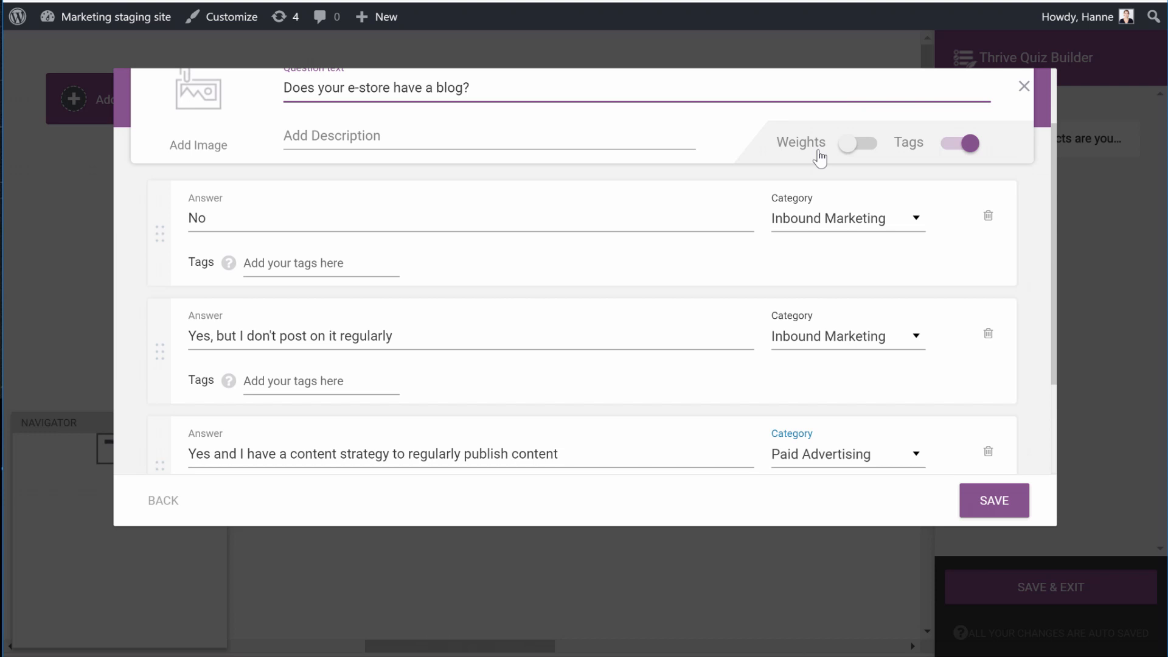
pyautogui.click(871, 149)
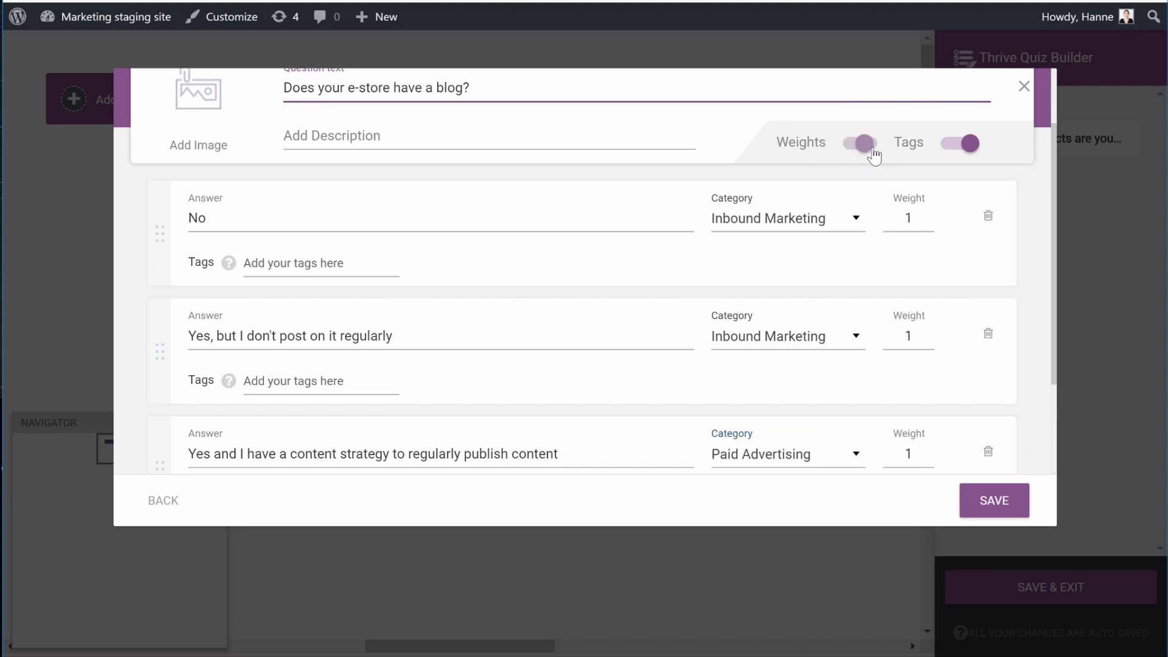
pyautogui.scroll(-3, 933, 227)
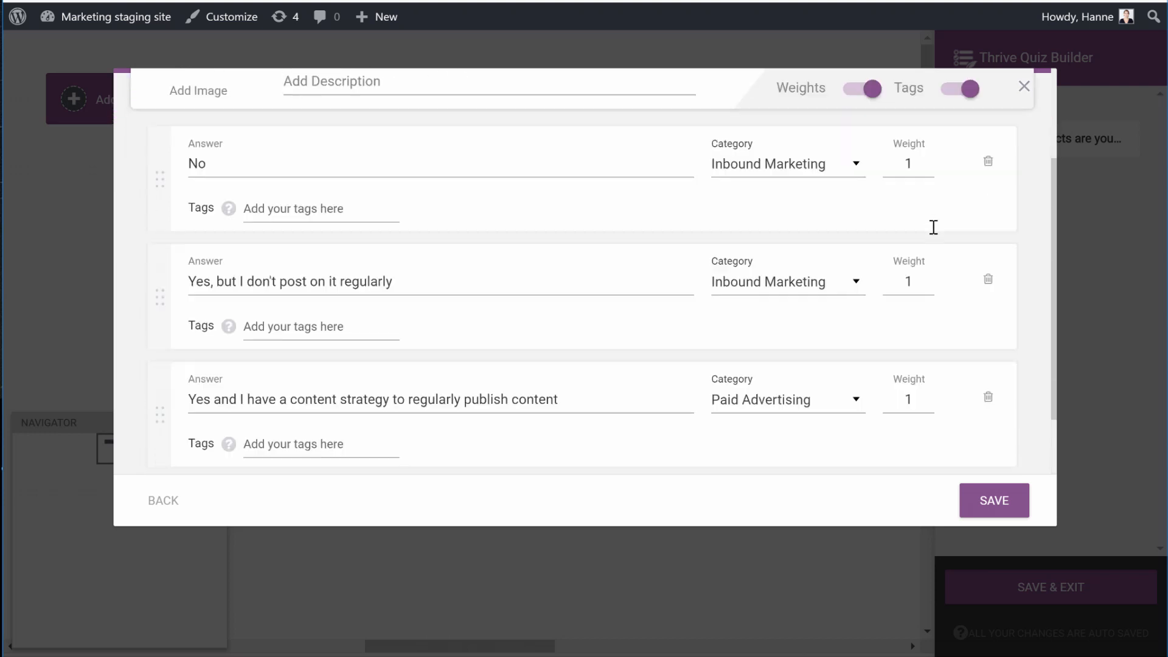
pyautogui.scroll(3, 934, 227)
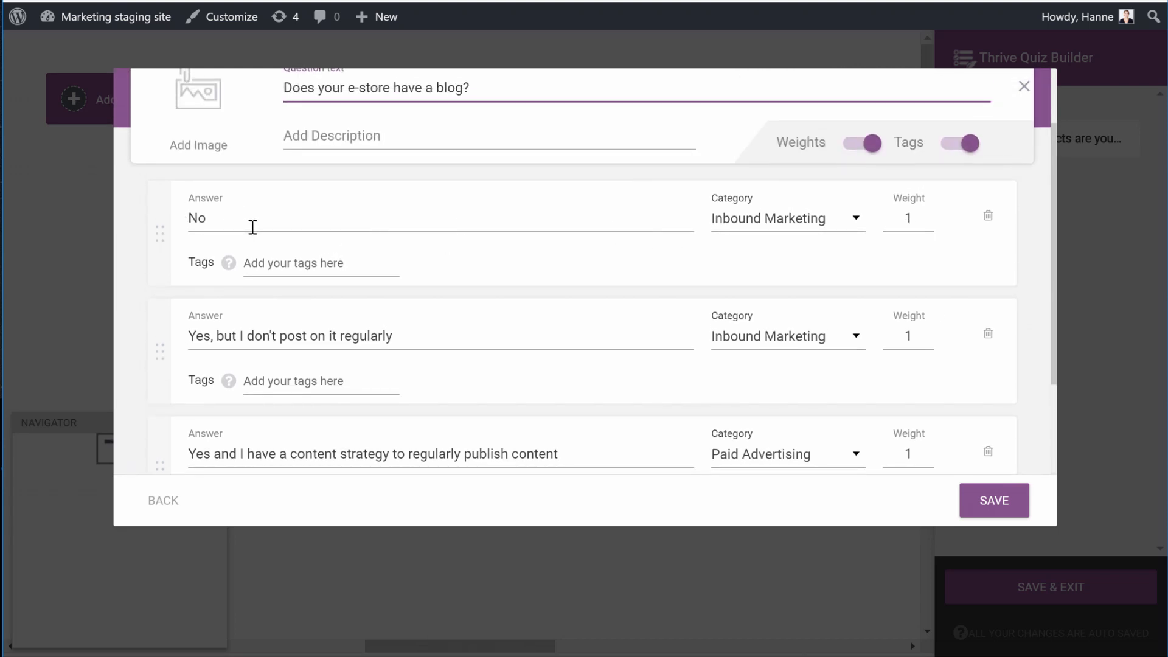
# Set the weight of the blog question's "No" answer to 2 and save the question.
pyautogui.doubleClick(904, 217)
pyautogui.write('2')
pyautogui.click(913, 286)
pyautogui.scroll(-2, 893, 255)
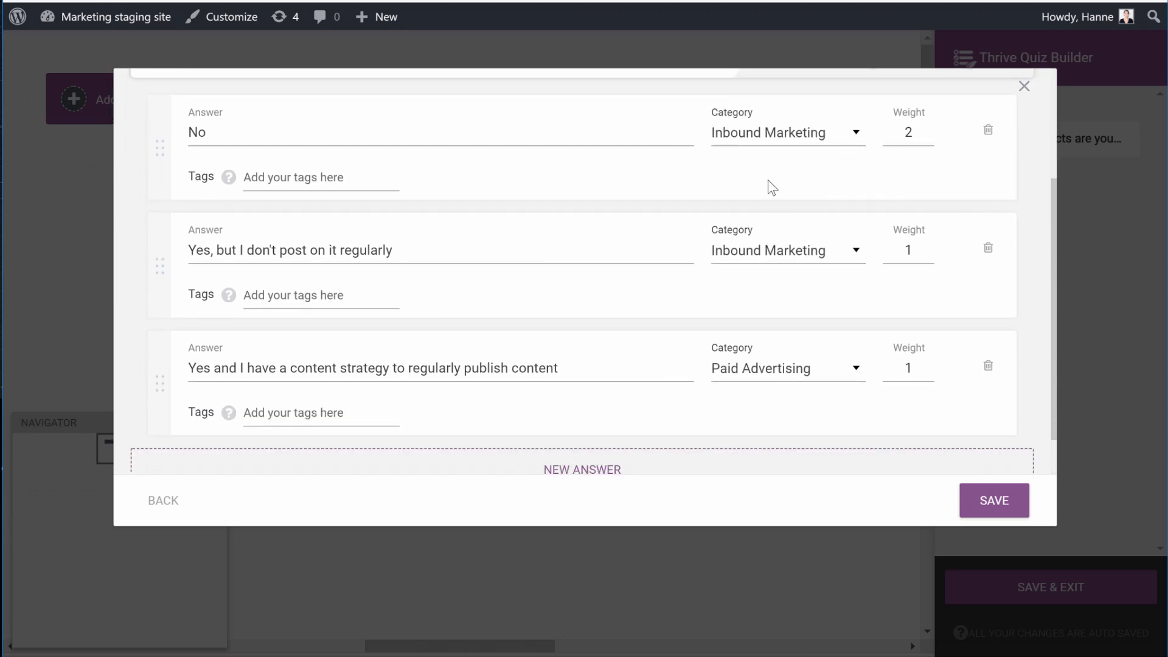
pyautogui.scroll(-1, 893, 341)
pyautogui.click(987, 506)
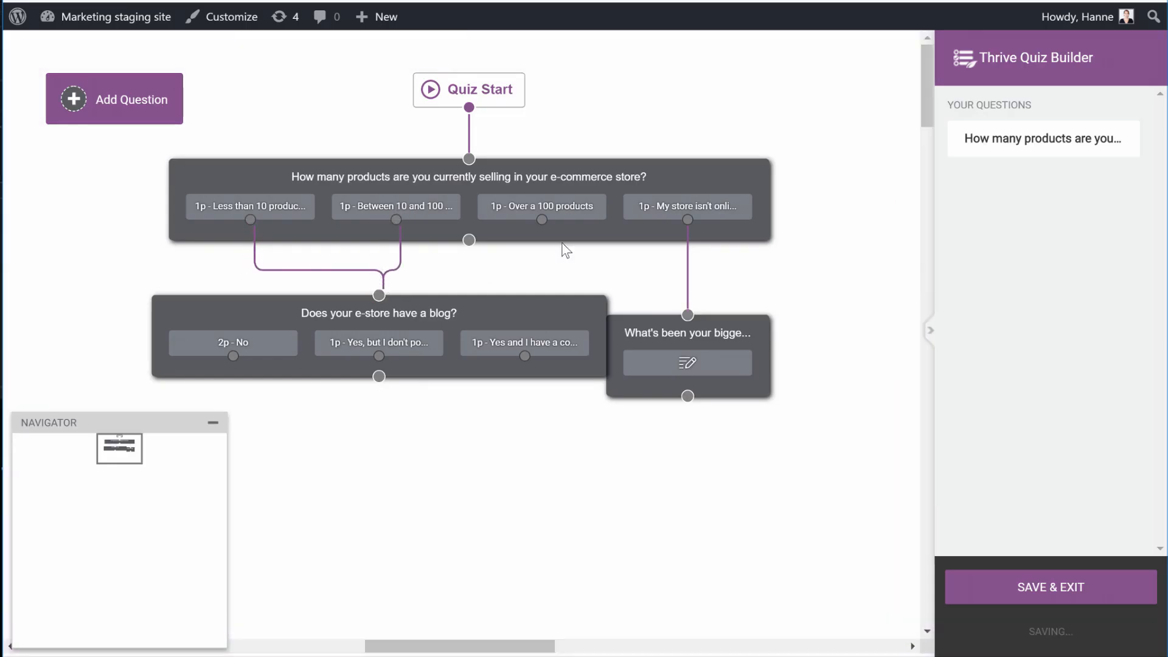
# Connect the answer "Over a 100 products" to the blog question and move that question lower on the canvas.
pyautogui.moveTo(542, 220); pyautogui.dragTo(351, 288)
pyautogui.moveTo(442, 323); pyautogui.dragTo(462, 369)
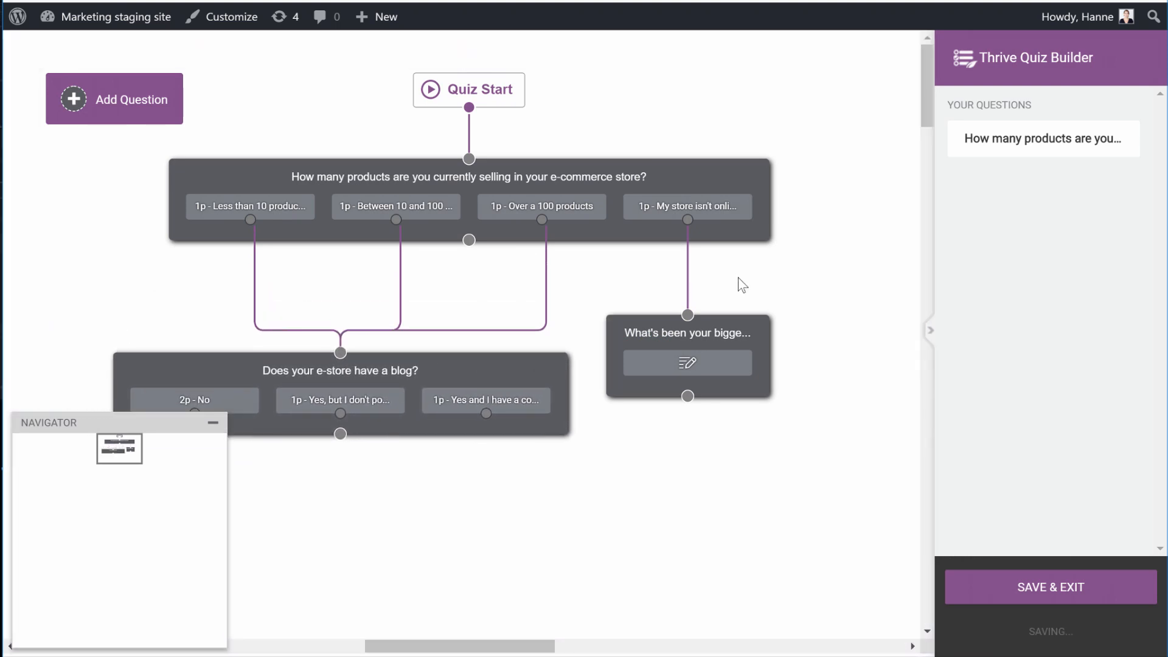
pyautogui.scroll(-3, 739, 277)
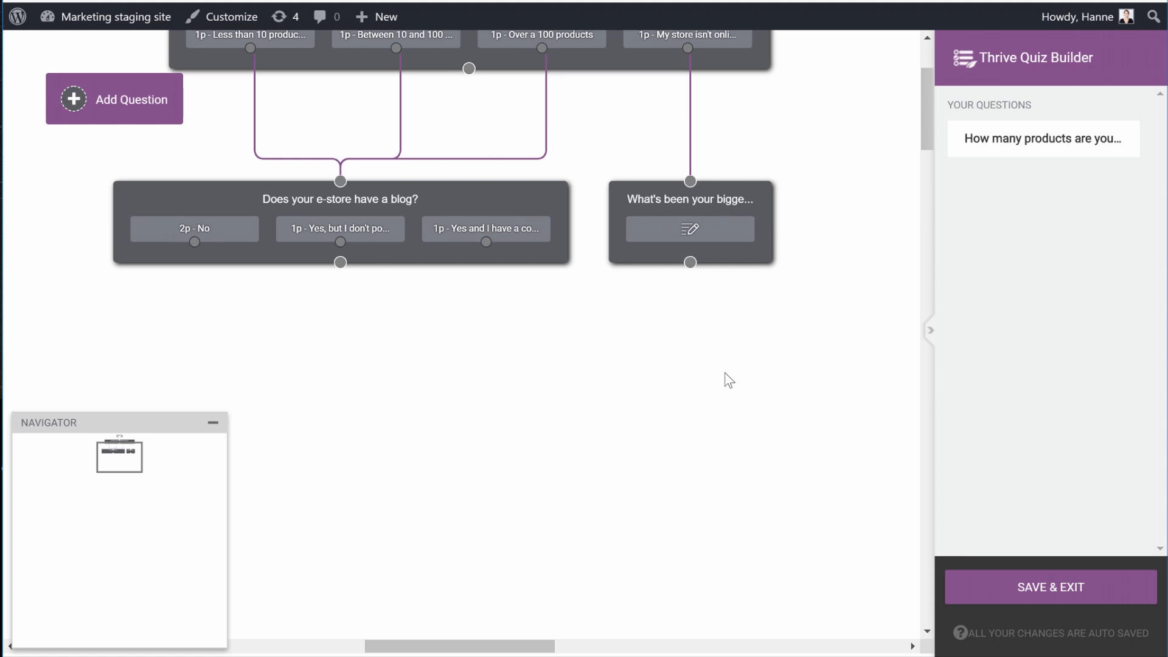
# Add a Multiple Choice with Buttons question with the text "Are you currently doing any Facebook advertising?".
pyautogui.click(78, 105)
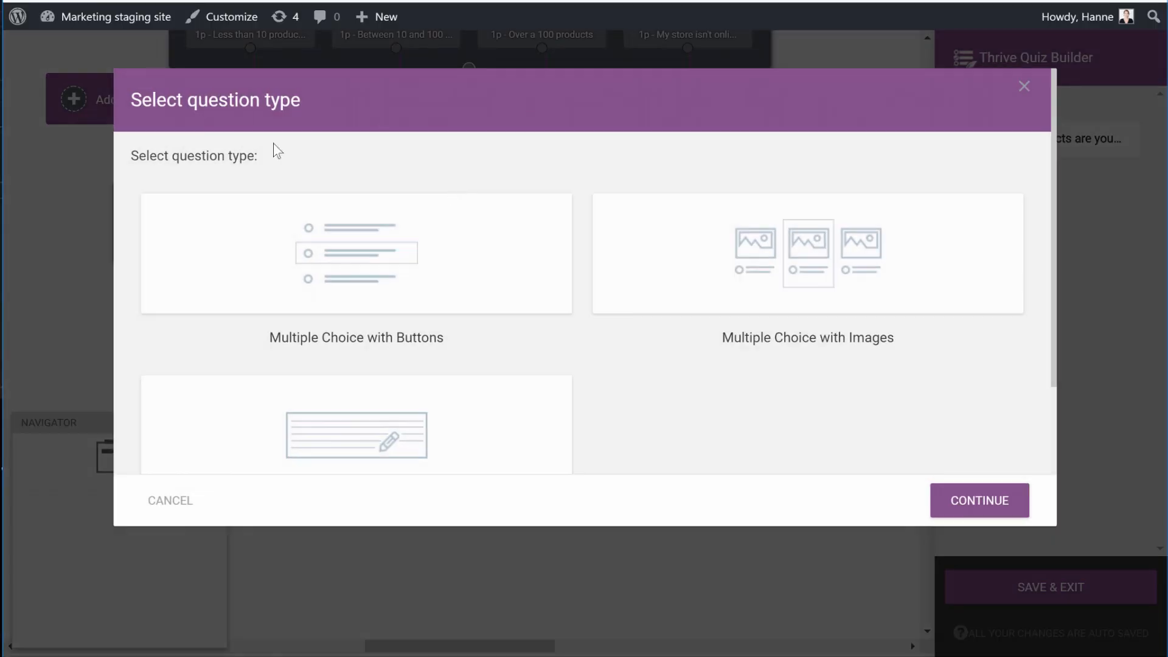
pyautogui.click(509, 253)
pyautogui.click(981, 506)
pyautogui.write('Are you currently using F')
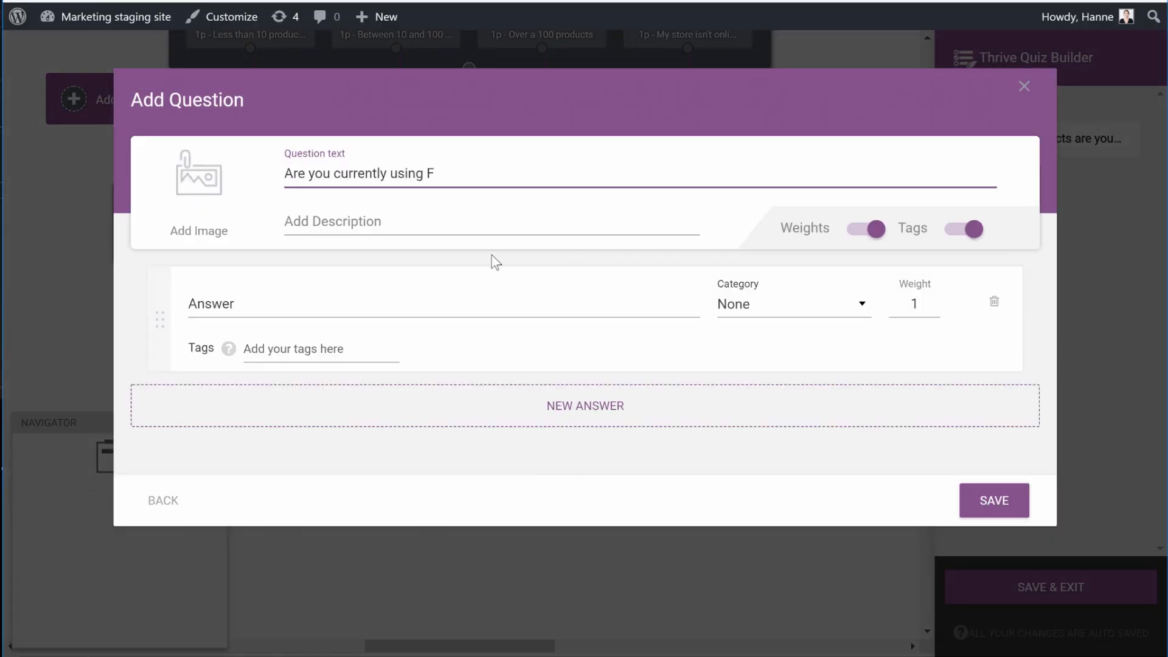
pyautogui.write('acebook advertising?')
pyautogui.doubleClick(399, 175)
pyautogui.write('doing any')
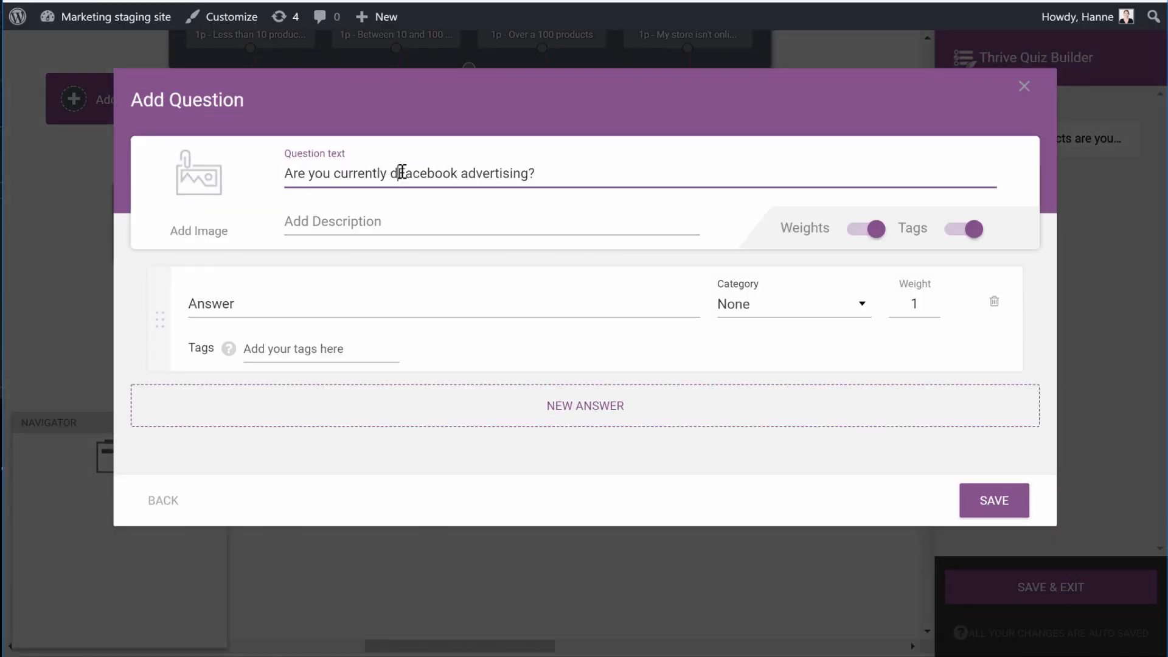
# Enter the answers "No", "Yes, but my results are average" and "Yes and I'm getting great return on my investment" for the Facebook question.
pyautogui.click(385, 307)
pyautogui.write('No')
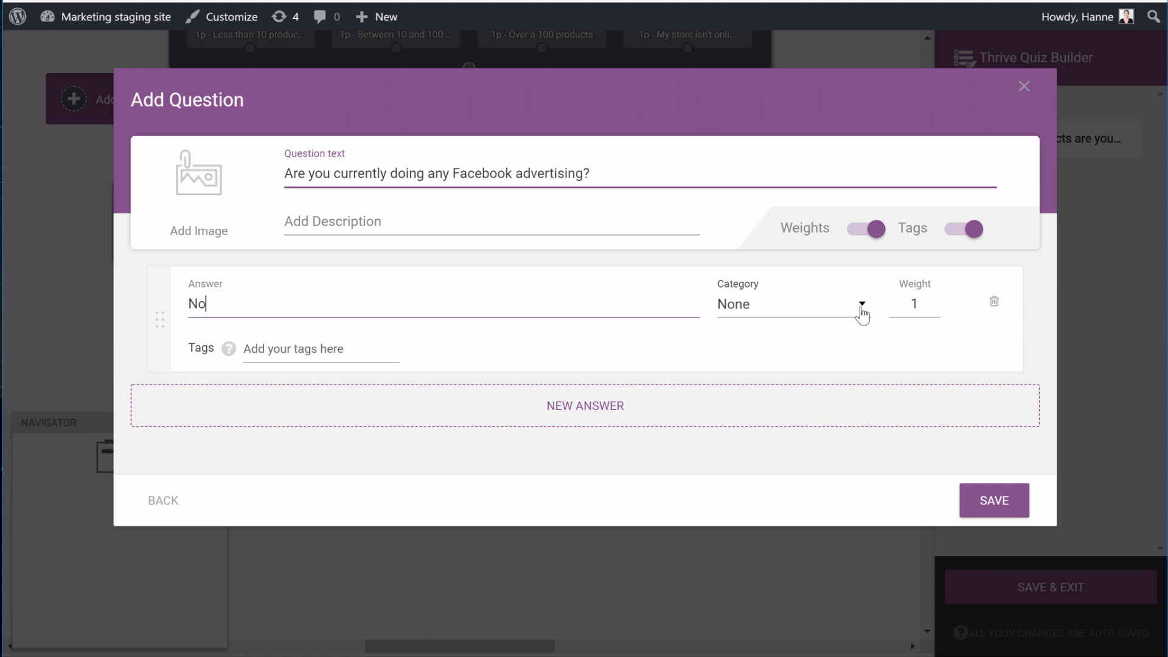
pyautogui.click(235, 409)
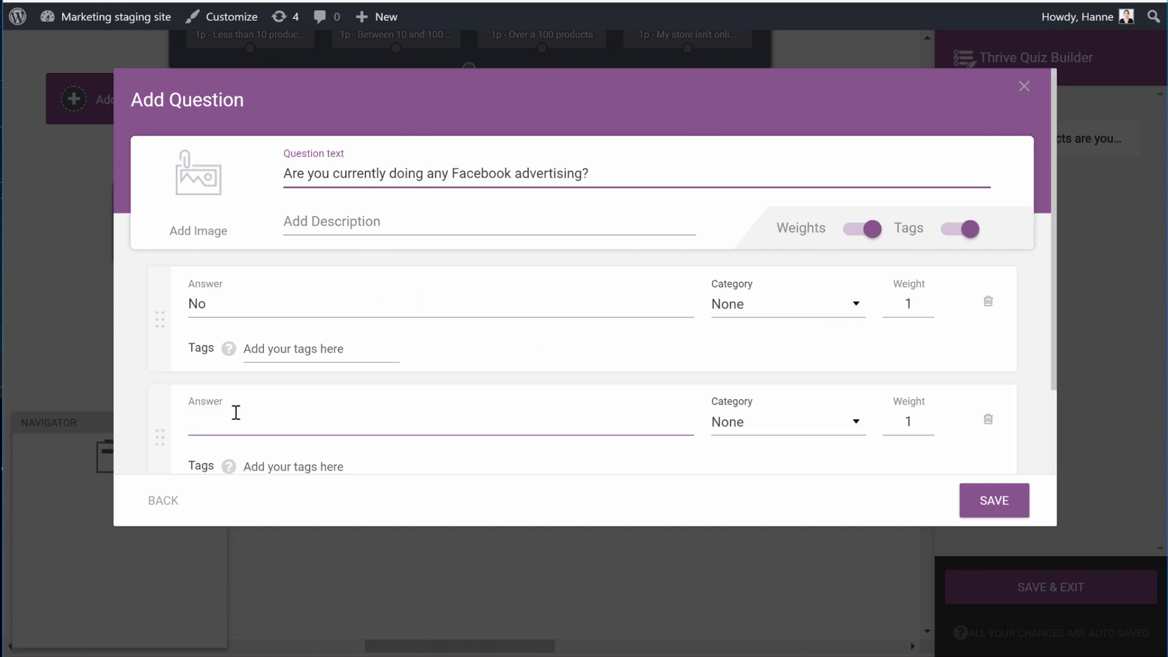
pyautogui.write('Yes, but my results are average')
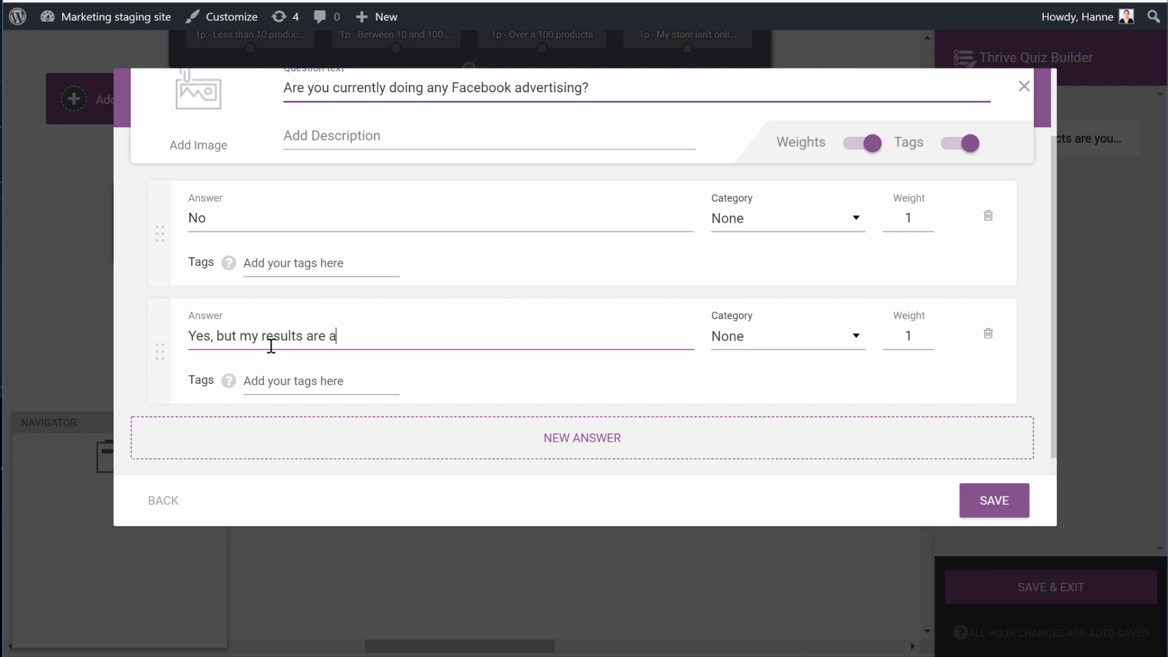
pyautogui.click(910, 432)
pyautogui.write("Yes and I'm getting great")
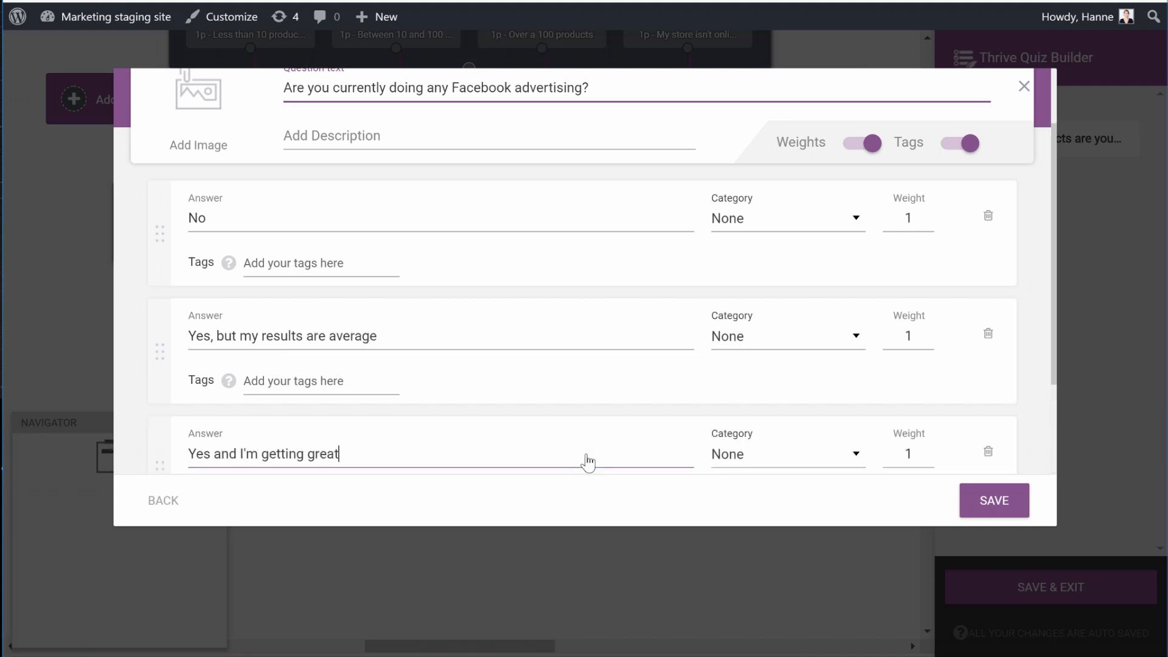
pyautogui.write(' return on my investments')
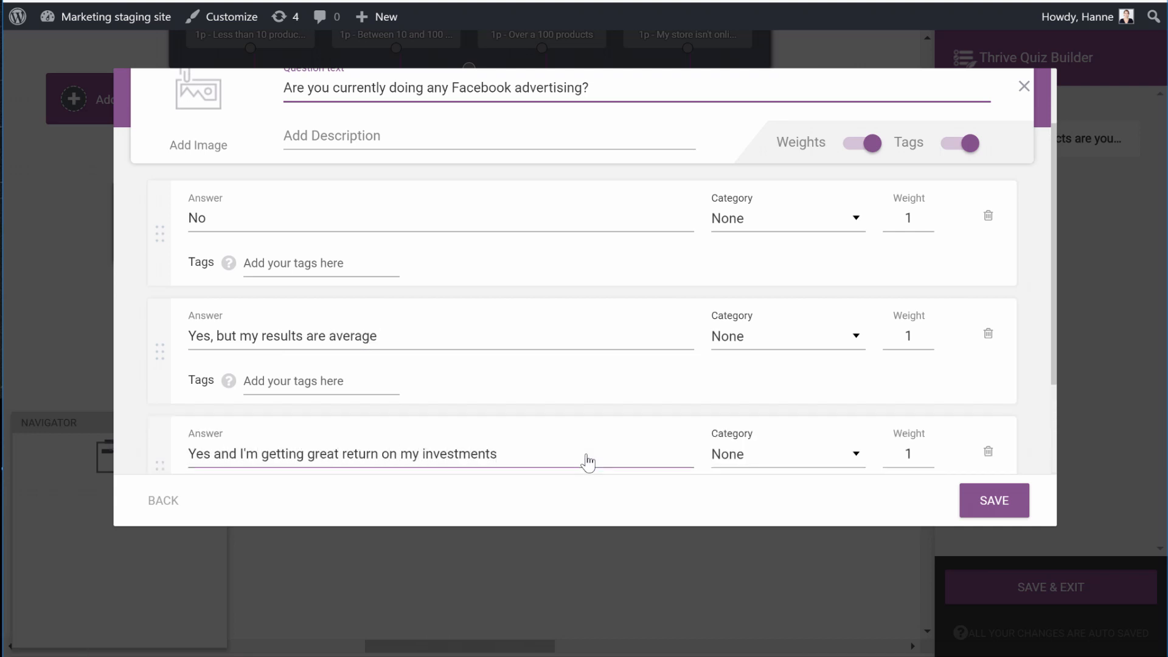
pyautogui.press('BackSpace')
# Assign the Paid Advertising category to the first two answers, weight 2 to the "average" results answer, and leave the third answer uncategorised.
pyautogui.click(845, 230)
pyautogui.click(791, 315)
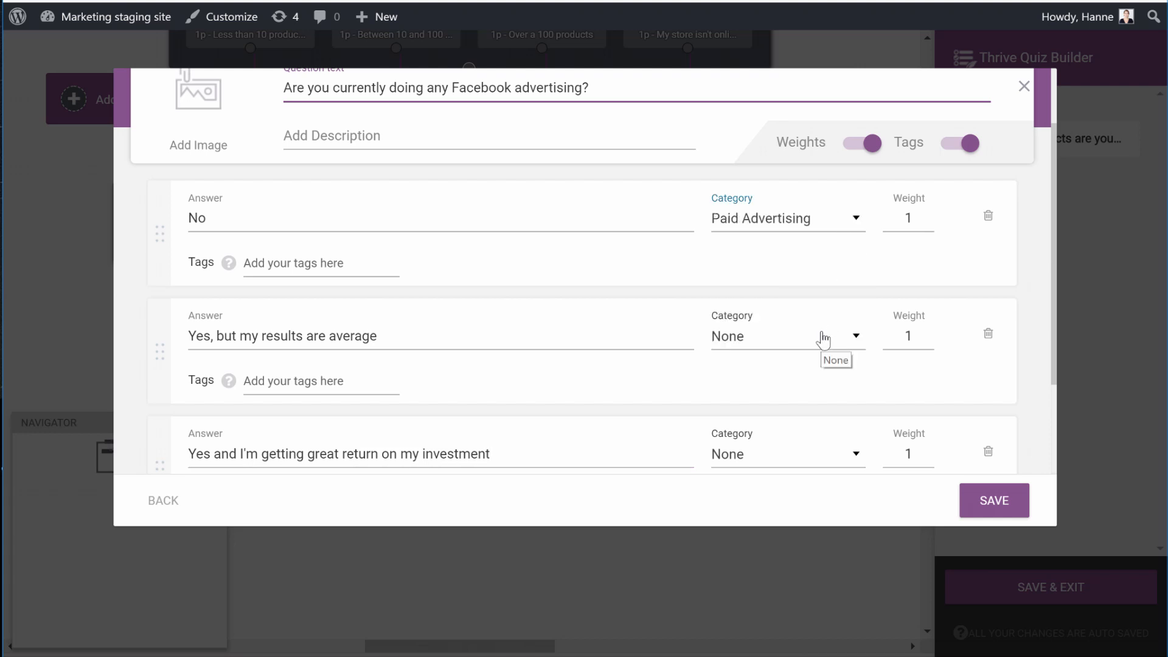
pyautogui.click(822, 336)
pyautogui.click(821, 434)
pyautogui.scroll(-2, 833, 274)
pyautogui.click(814, 373)
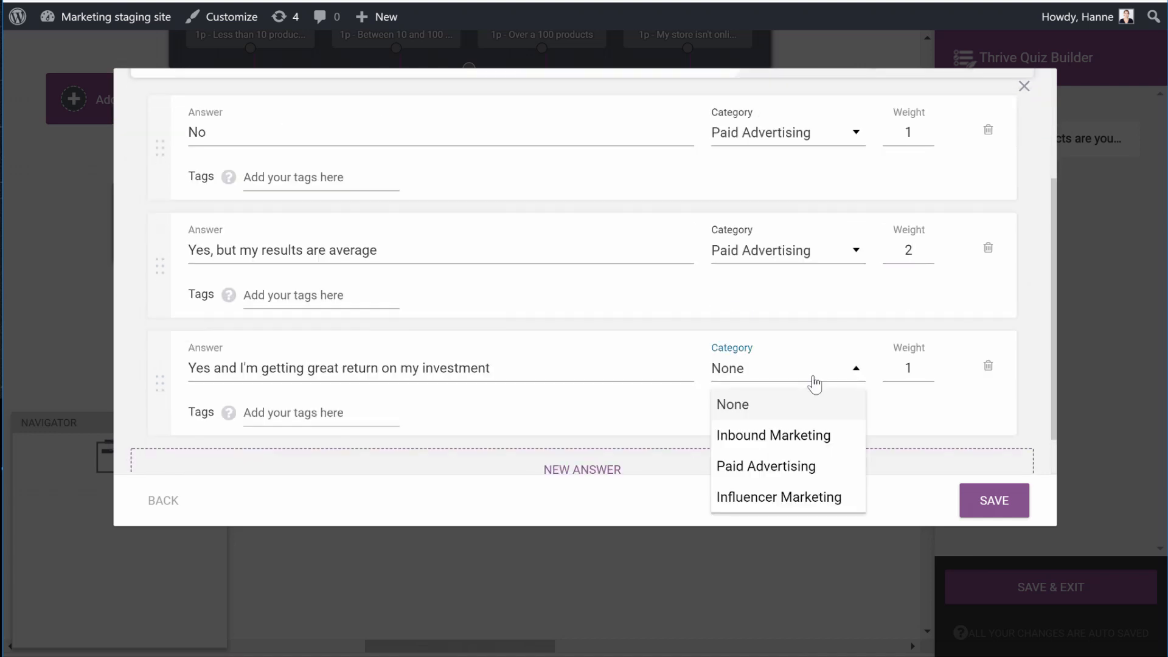
pyautogui.click(949, 412)
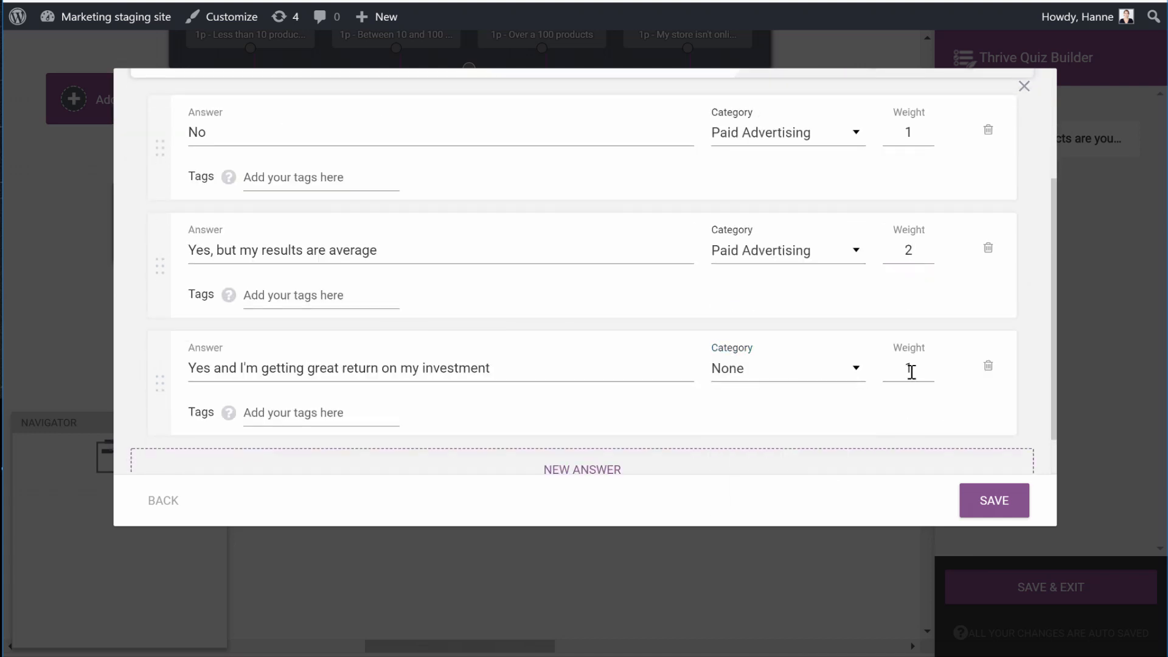
pyautogui.scroll(-1, 966, 494)
# Save the Facebook advertising question, place it below the blog question and connect the blog question to it.
pyautogui.click(966, 499)
pyautogui.moveTo(411, 181); pyautogui.dragTo(397, 370)
pyautogui.moveTo(341, 262); pyautogui.dragTo(391, 313)
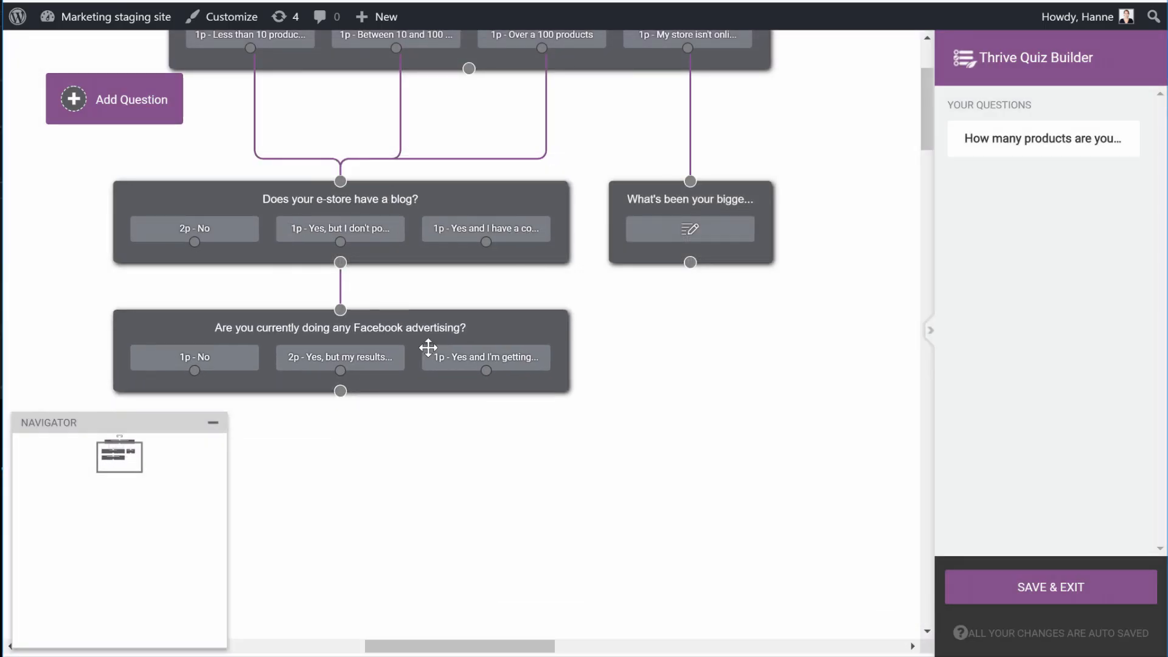
# Add an open-ended question with the text "What's holding you back from trying paid advertising?" and a Medium form size.
pyautogui.scroll(-2, 409, 338)
pyautogui.click(120, 99)
pyautogui.click(389, 415)
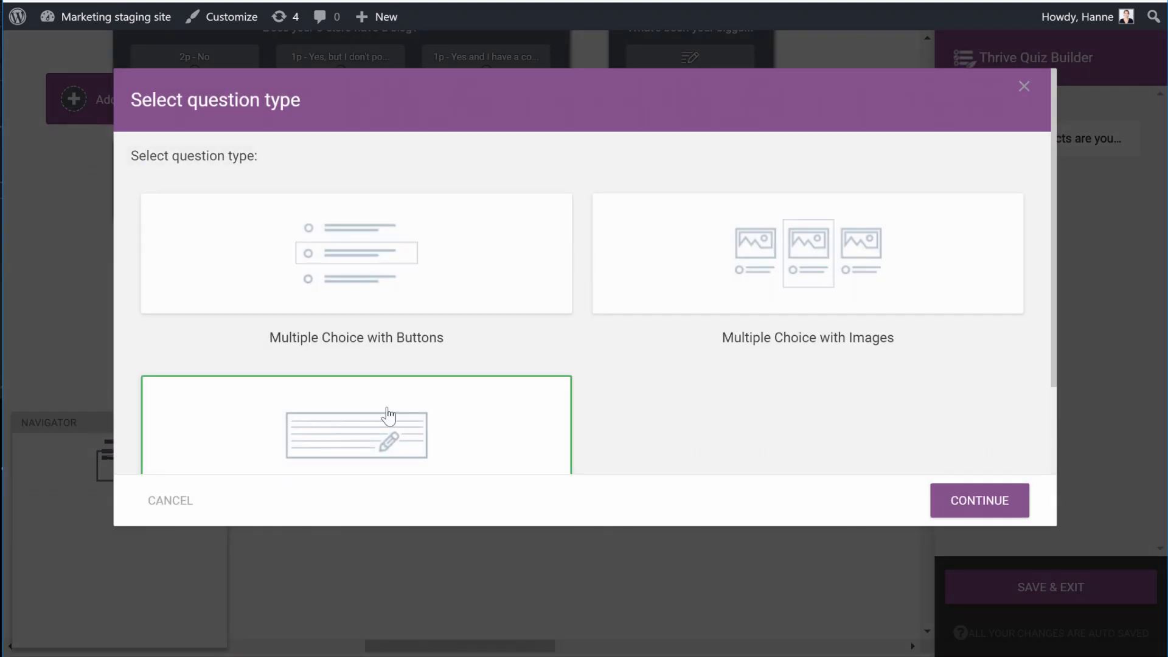
pyautogui.click(968, 498)
pyautogui.write("What's holding you back from trying")
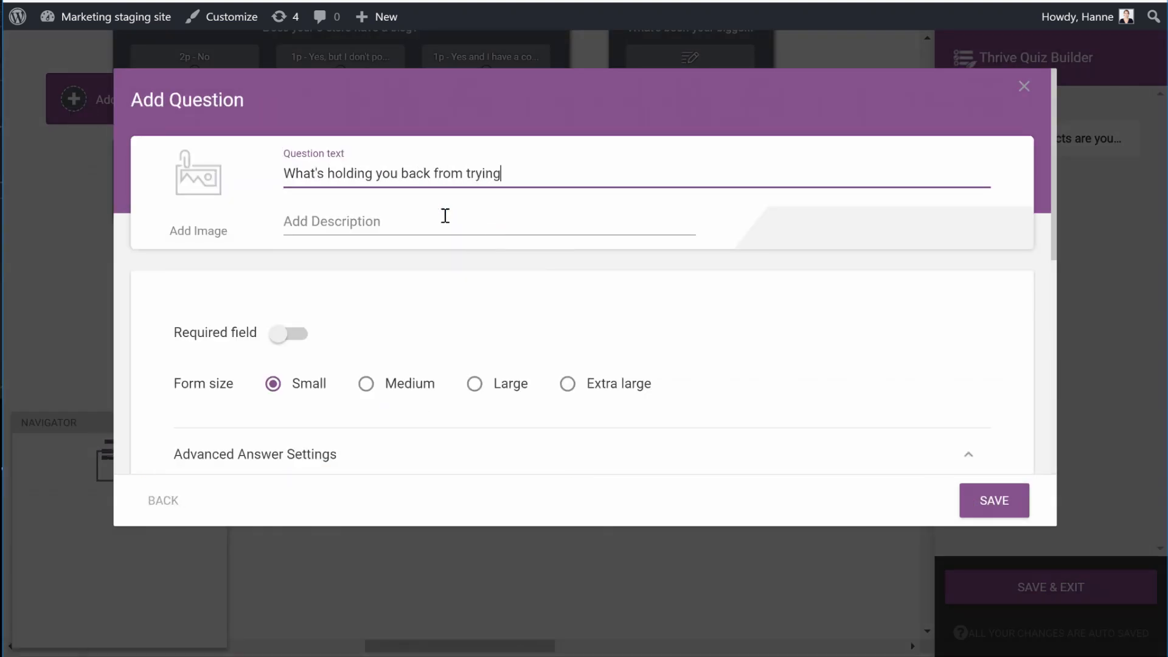
pyautogui.write(' paid advertising?')
pyautogui.scroll(-3, 444, 216)
pyautogui.click(366, 211)
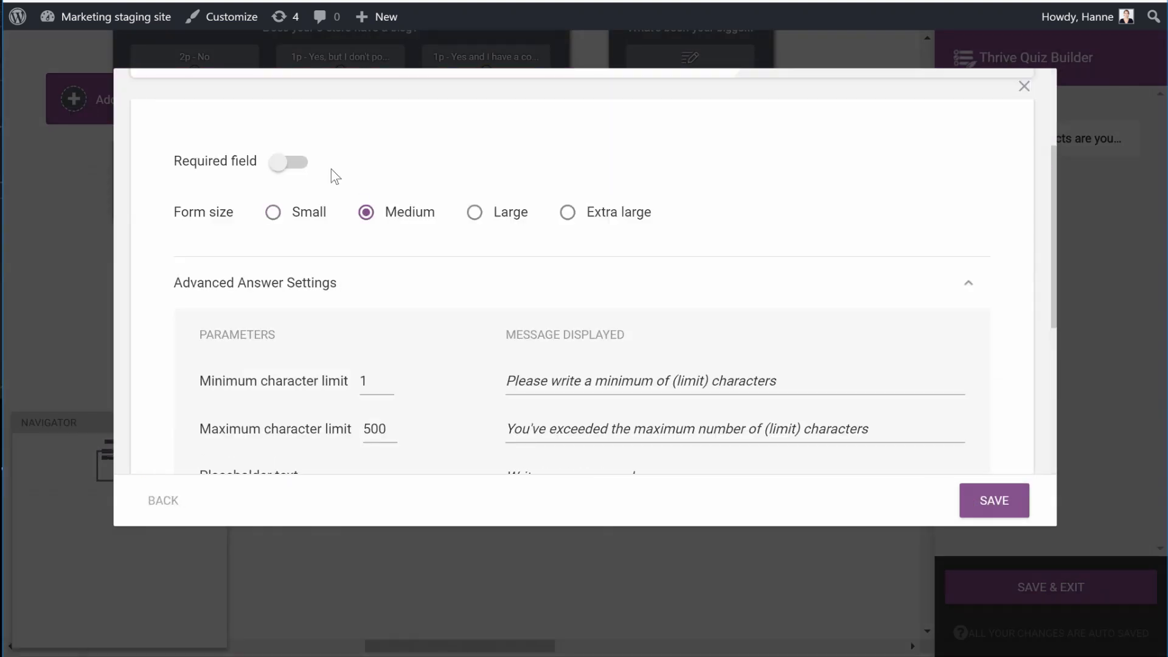
pyautogui.scroll(-5, 332, 177)
# Save the open-ended question, place it below the Facebook question and connect that question's "No" answer to it.
pyautogui.click(992, 500)
pyautogui.moveTo(221, 178); pyautogui.dragTo(206, 295)
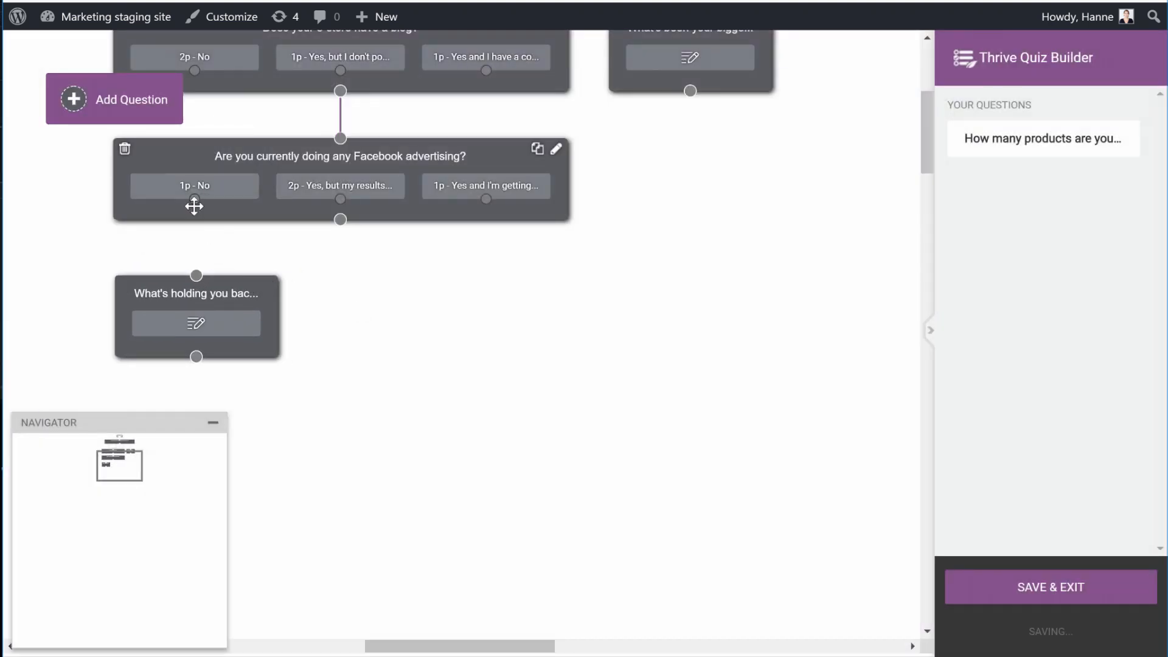
pyautogui.moveTo(195, 199); pyautogui.dragTo(196, 276)
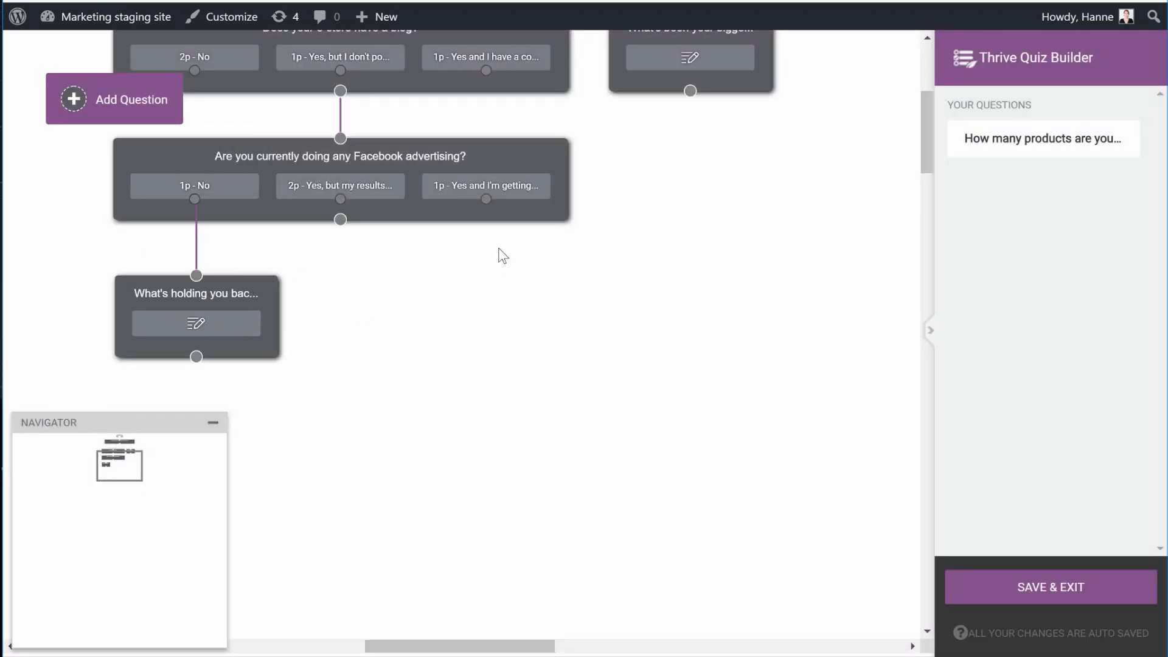
# Start a new Multiple Choice with Buttons question.
pyautogui.click(92, 99)
pyautogui.doubleClick(404, 300)
pyautogui.write('Is your product ')
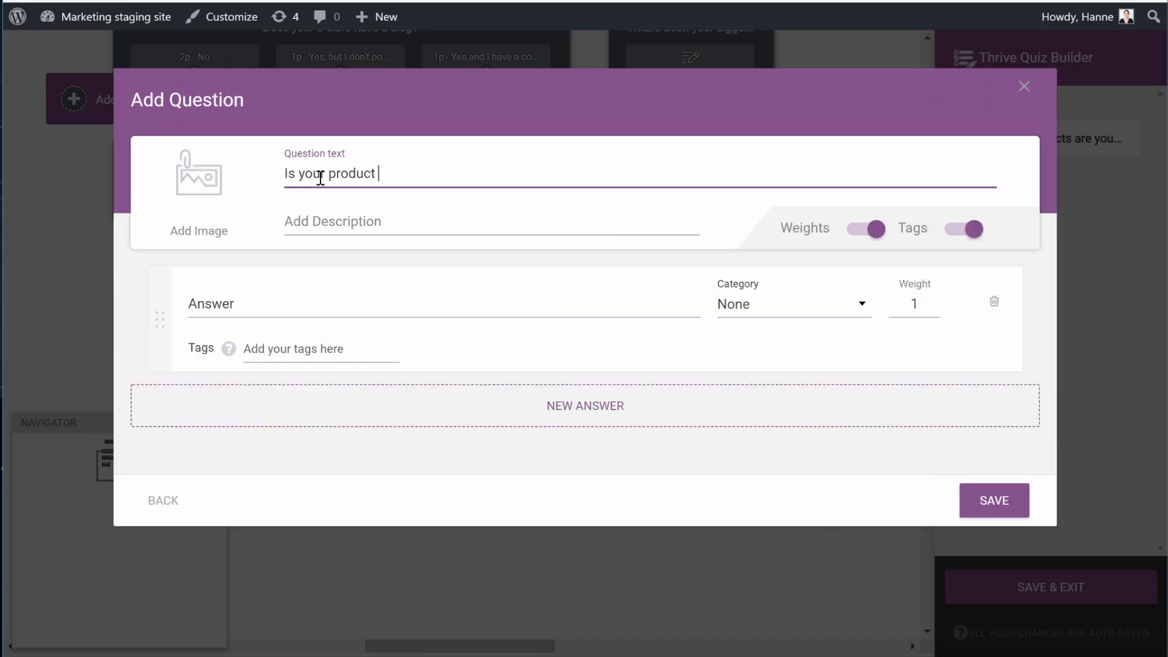
pyautogui.write('niche')
pyautogui.press('BackSpace')
pyautogui.press('BackSpace')
pyautogui.press('BackSpace')
pyautogui.press('BackSpace')
pyautogui.press('BackSpace')
pyautogui.press('BackSpace')
pyautogui.press('BackSpace')
pyautogui.press('BackSpace')
pyautogui.press('BackSpace')
pyautogui.press('BackSpace')
pyautogui.press('BackSpace')
pyautogui.press('BackSpace')
pyautogui.press('BackSpace')
pyautogui.press('BackSpace')
pyautogui.press('BackSpace')
pyautogui.press('BackSpace')
pyautogui.press('BackSpace')
pyautogui.press('BackSpace')
pyautogui.press('BackSpace')
pyautogui.press('BackSpace')
# Set the question text to "Are you selling niche specific product?" and the description to "Eg. Vegan make-up".
pyautogui.write('Are you selling niche specific product?')
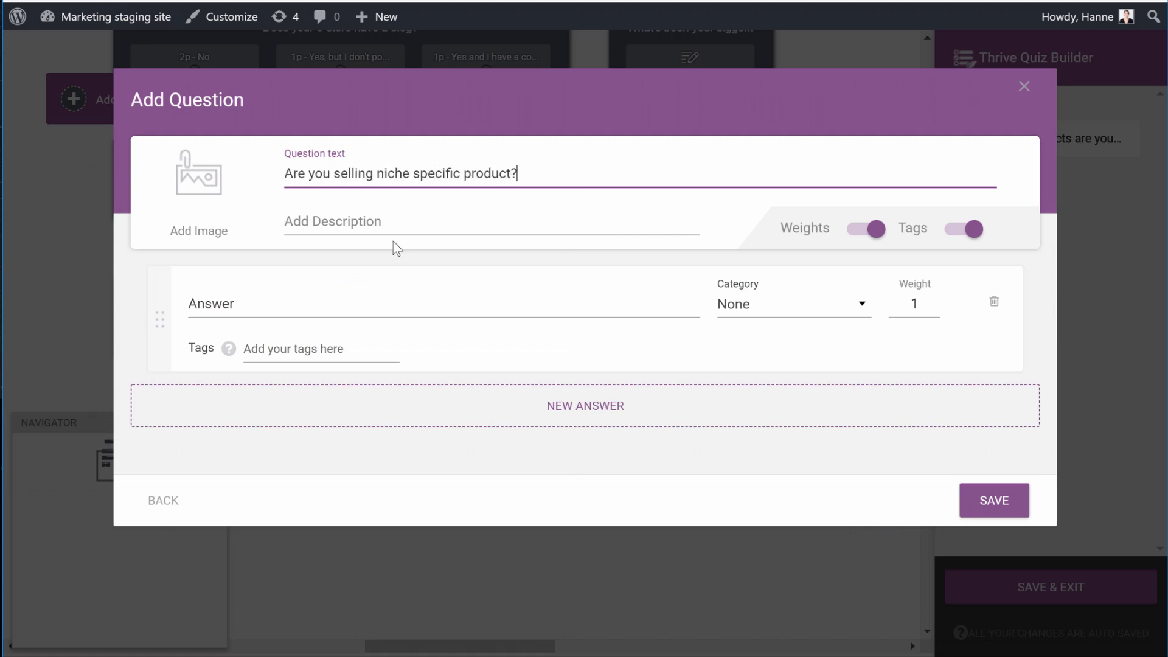
pyautogui.click(397, 233)
pyautogui.write('Eg. Vegan make-up')
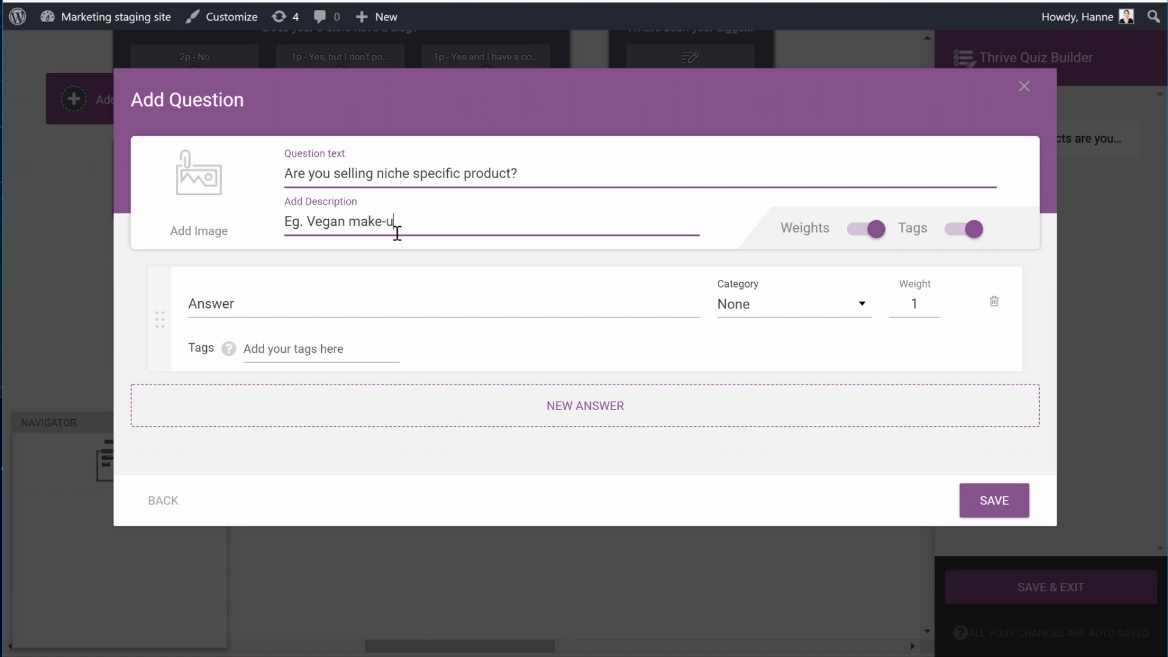
# Add the answers "No, I'm selling to a broad audience (eg. phone cases)" and "Yes, I'm selling to a very specific niche (eg. vegan make-up)".
pyautogui.click(350, 302)
pyautogui.write("No, I'm selling ")
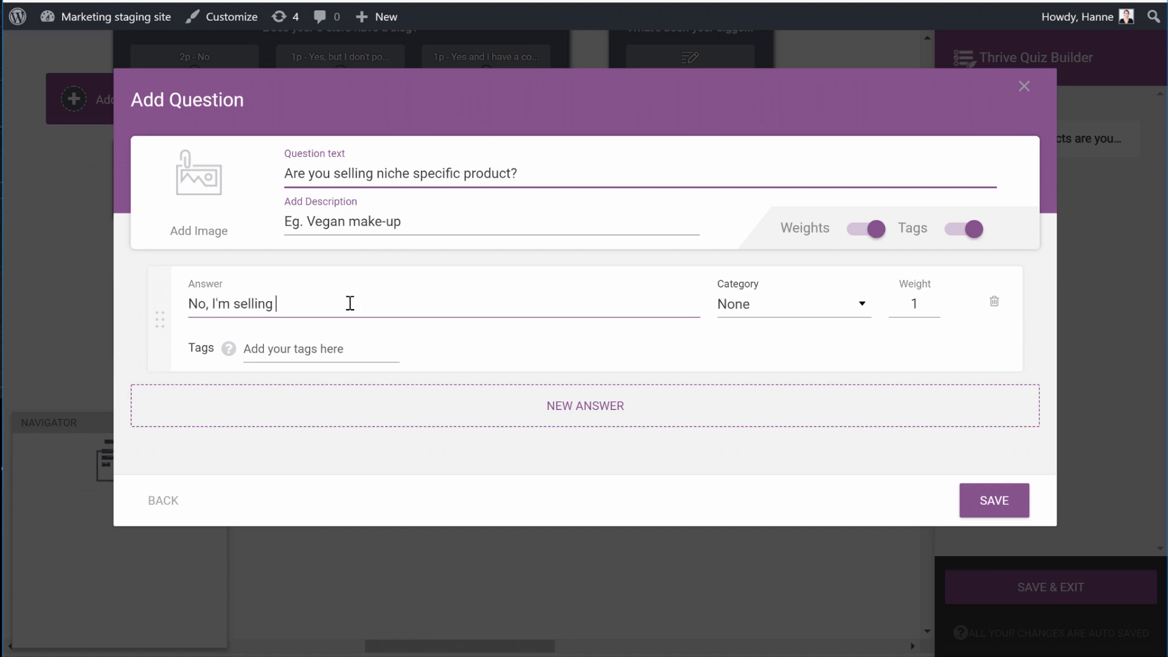
pyautogui.write('to a broad audience (eg. phone cases)')
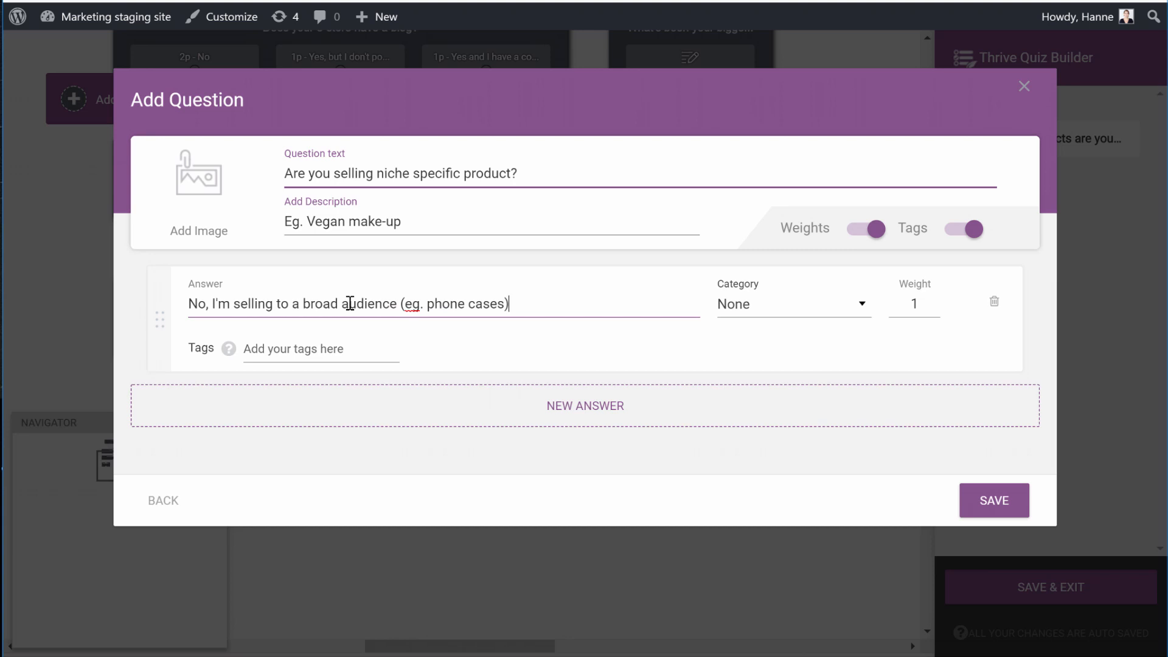
pyautogui.click(349, 406)
pyautogui.write('Yes,')
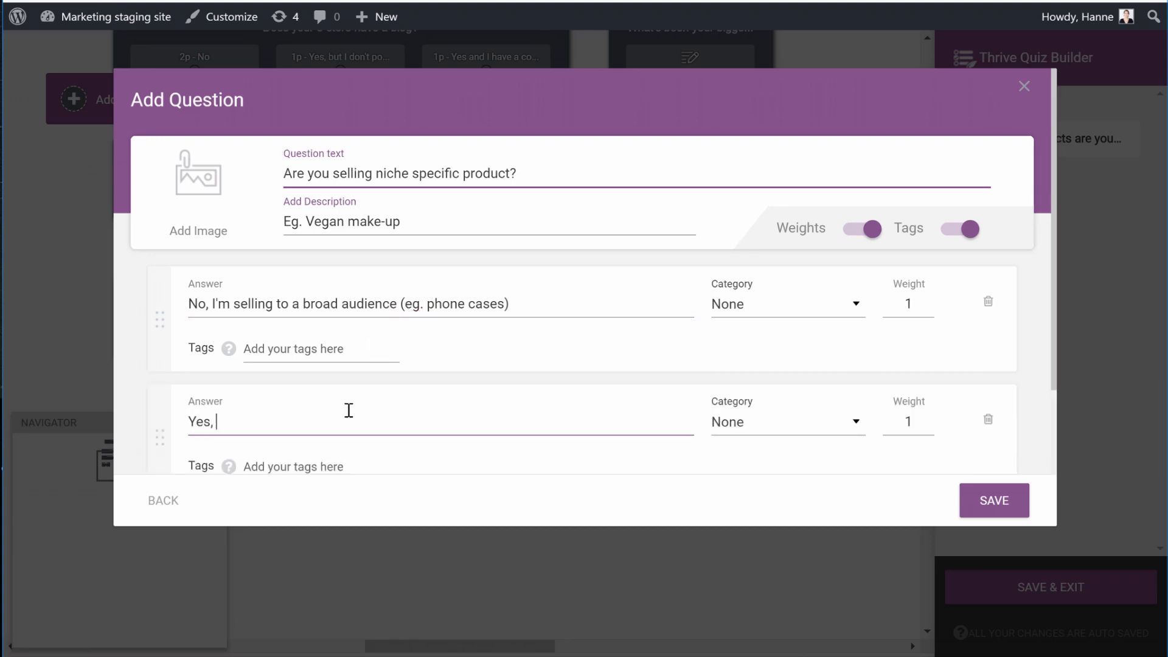
pyautogui.write(" I'm selling to a very specific niche ")
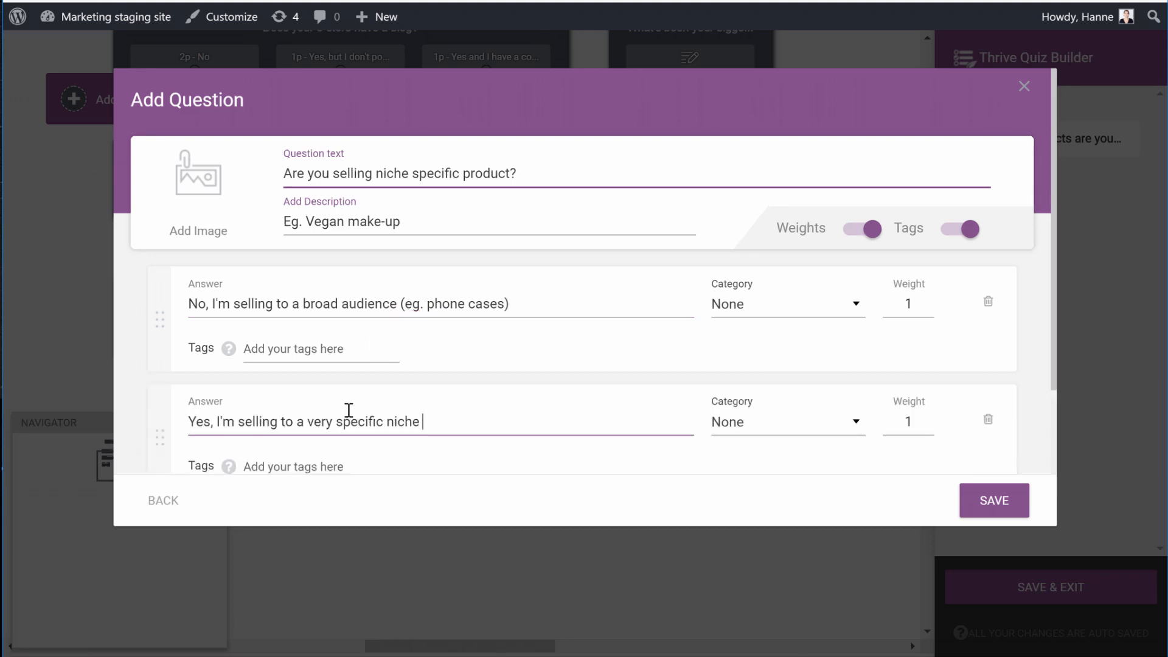
pyautogui.write('(eg. vegan make-up)')
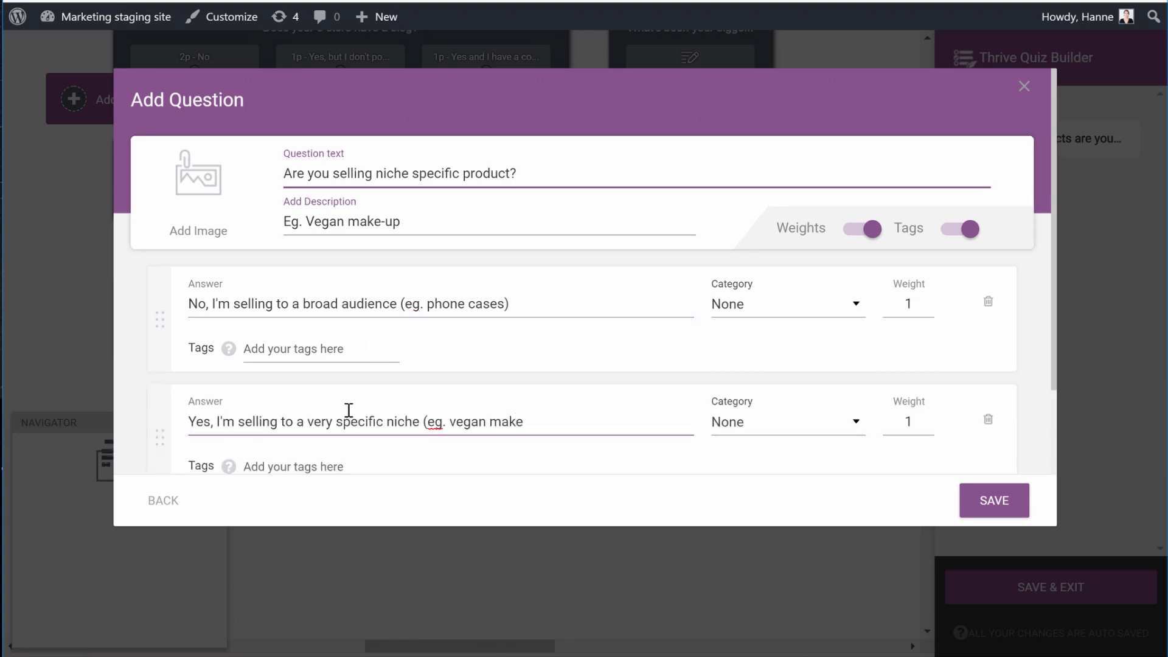
# Clear the question's description and add a third answer "Yes AND my product is very easy to showcase on photo or video".
pyautogui.moveTo(402, 222); pyautogui.dragTo(281, 225)
pyautogui.press('BackSpace')
pyautogui.scroll(-2, 344, 210)
pyautogui.click(559, 427)
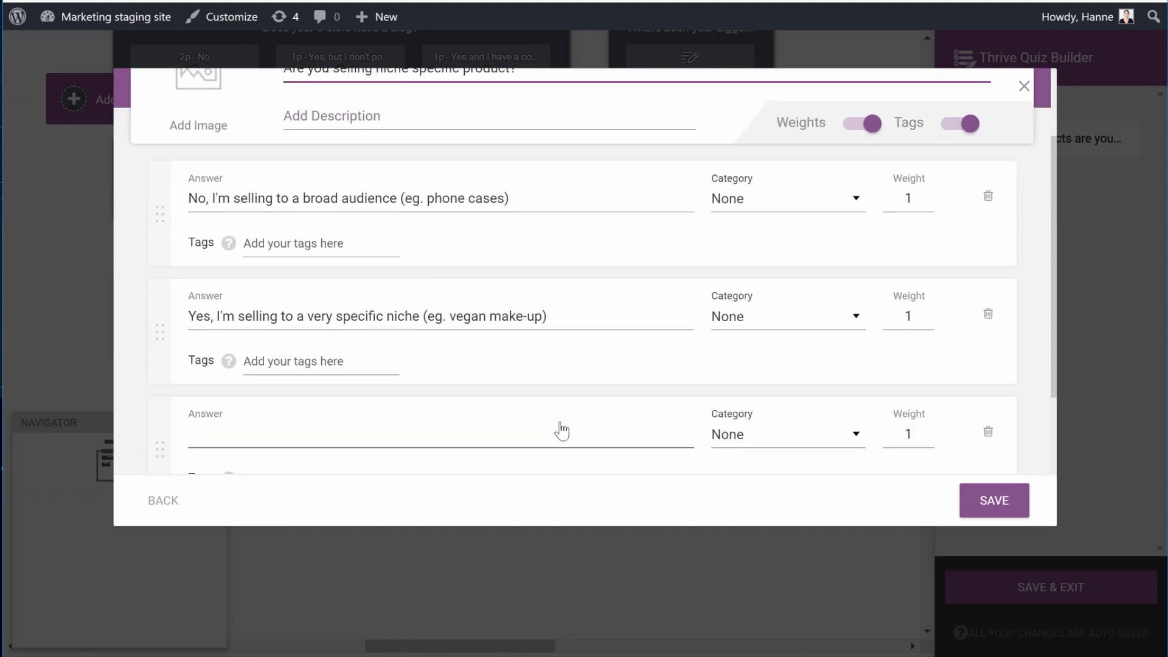
pyautogui.write('Yes AND my product is v')
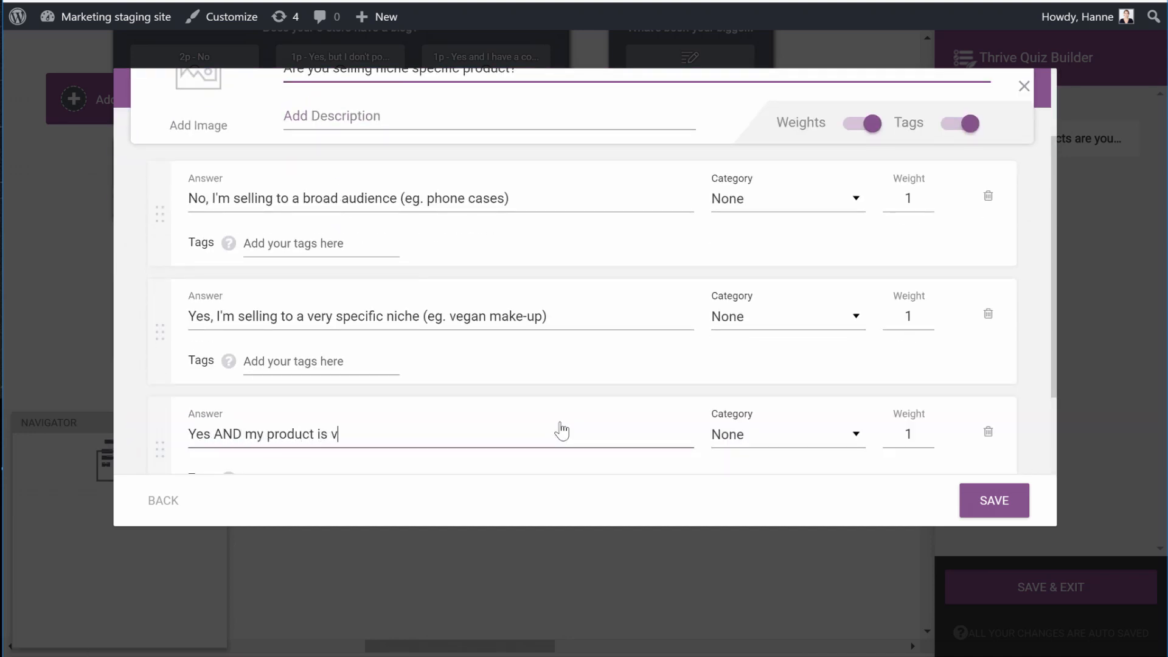
pyautogui.write('ery easy to showcase on photo or video')
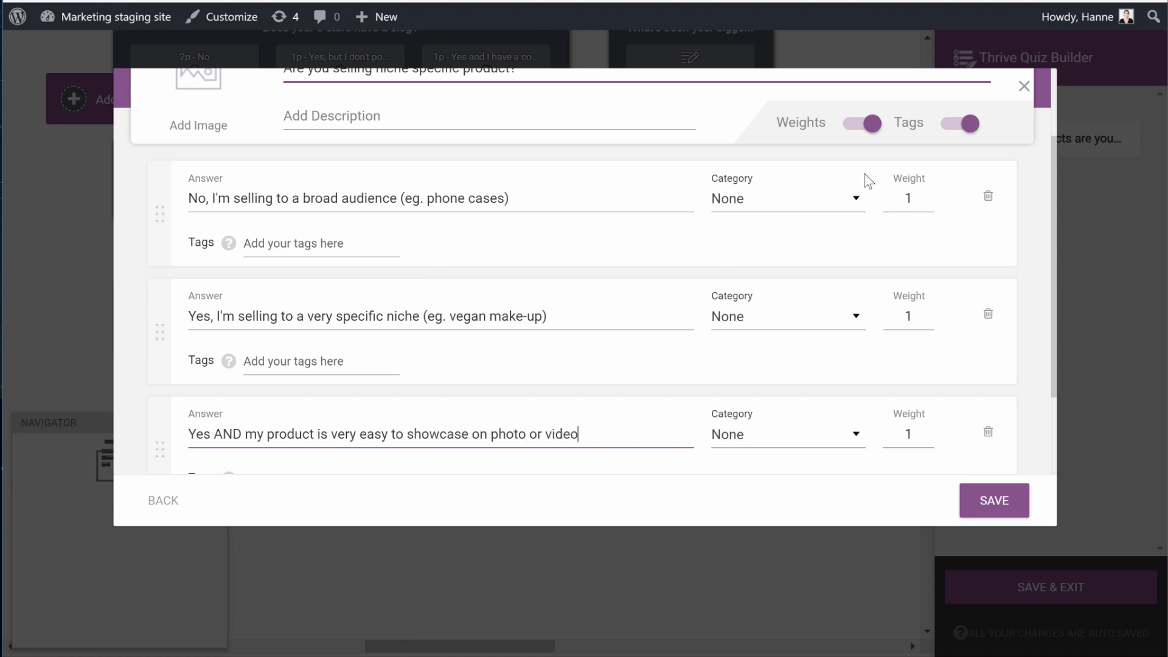
# Categorise the "No" answer as Paid Advertising and both "Yes" answers as Influencer Marketing, and set the third answer's weight to 5.
pyautogui.click(859, 210)
pyautogui.click(819, 298)
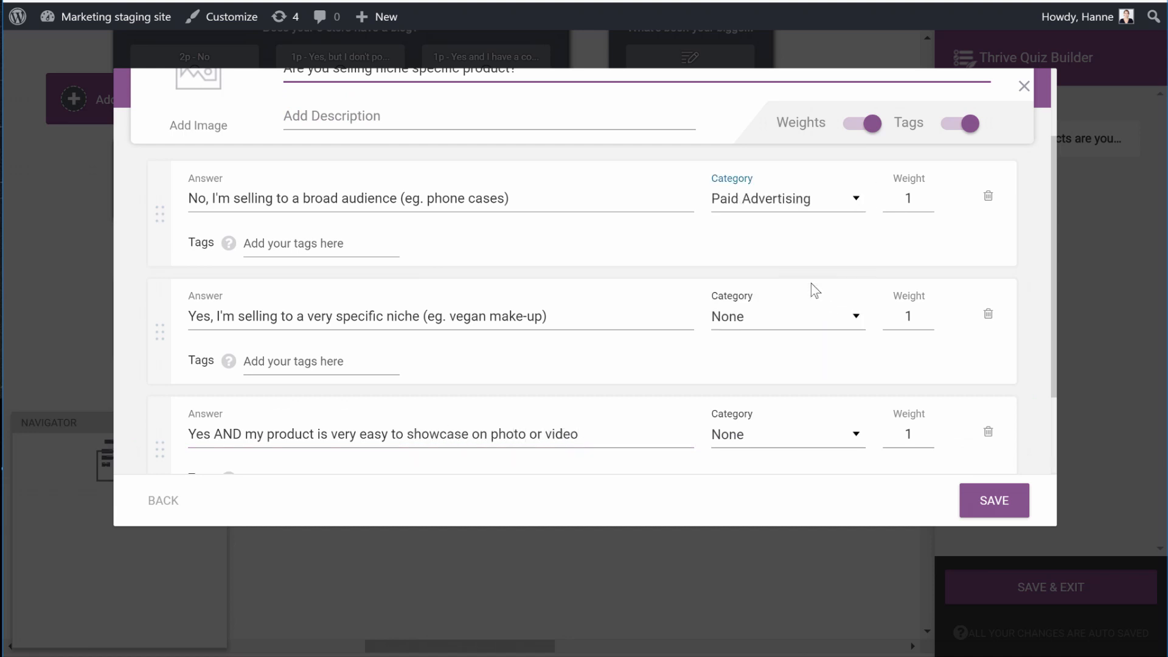
pyautogui.click(820, 322)
pyautogui.click(816, 445)
pyautogui.click(822, 438)
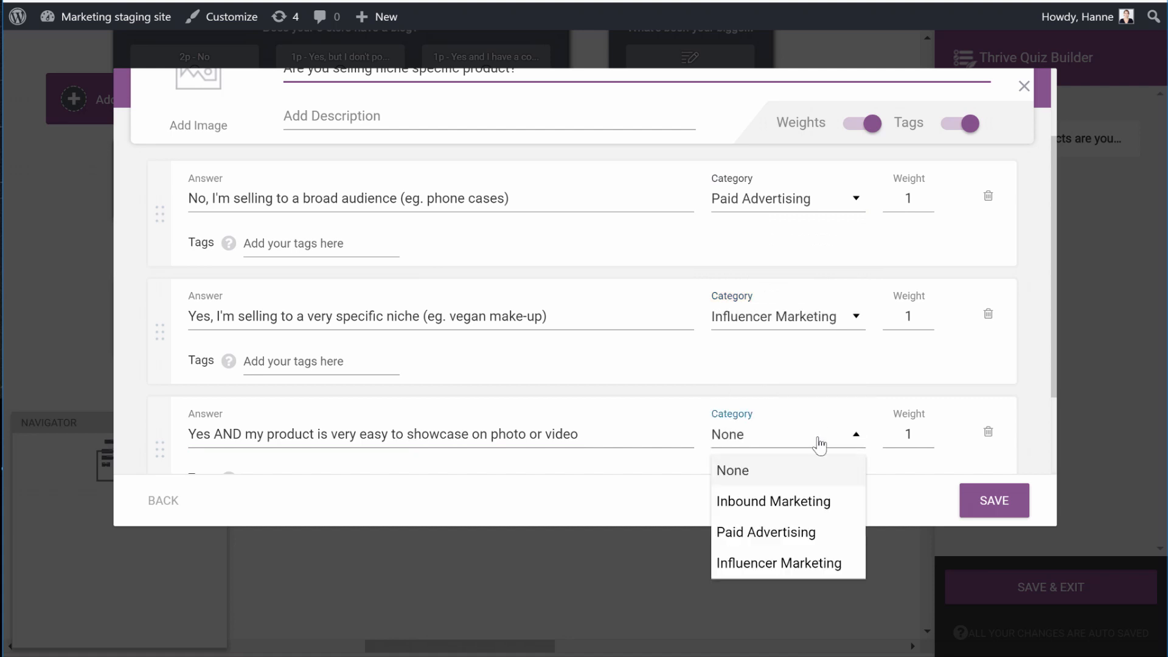
pyautogui.click(785, 560)
pyautogui.doubleClick(909, 433)
pyautogui.write('5')
# Save the niche question, place it below the Facebook question and connect both of that question's "Yes" answers to it.
pyautogui.click(995, 500)
pyautogui.moveTo(451, 231); pyautogui.dragTo(629, 343)
pyautogui.moveTo(340, 199); pyautogui.dragTo(537, 272)
pyautogui.moveTo(486, 199); pyautogui.dragTo(537, 271)
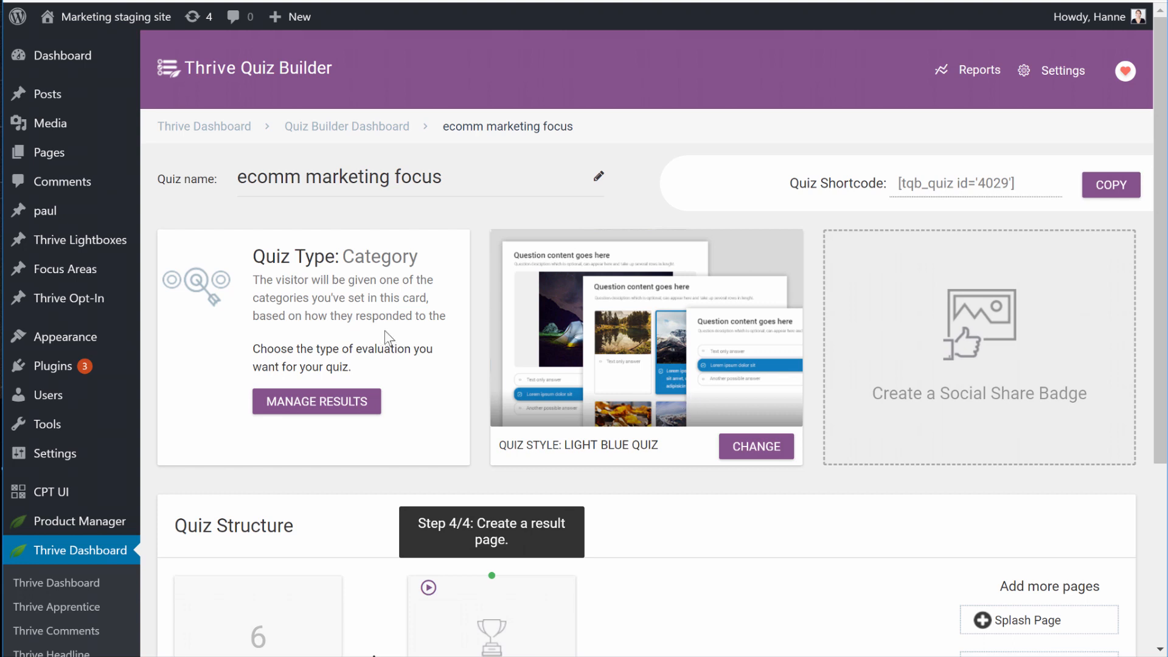
# Open the quiz's results page design for editing and apply the Results Form template.
pyautogui.scroll(-5, 475, 258)
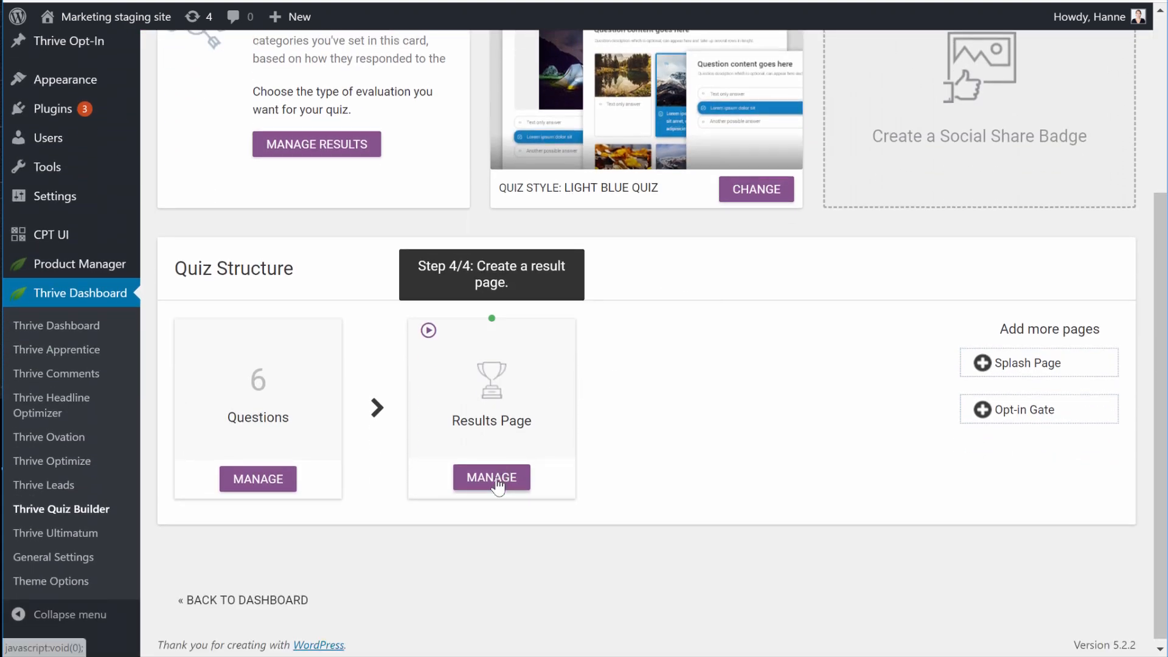
pyautogui.click(496, 479)
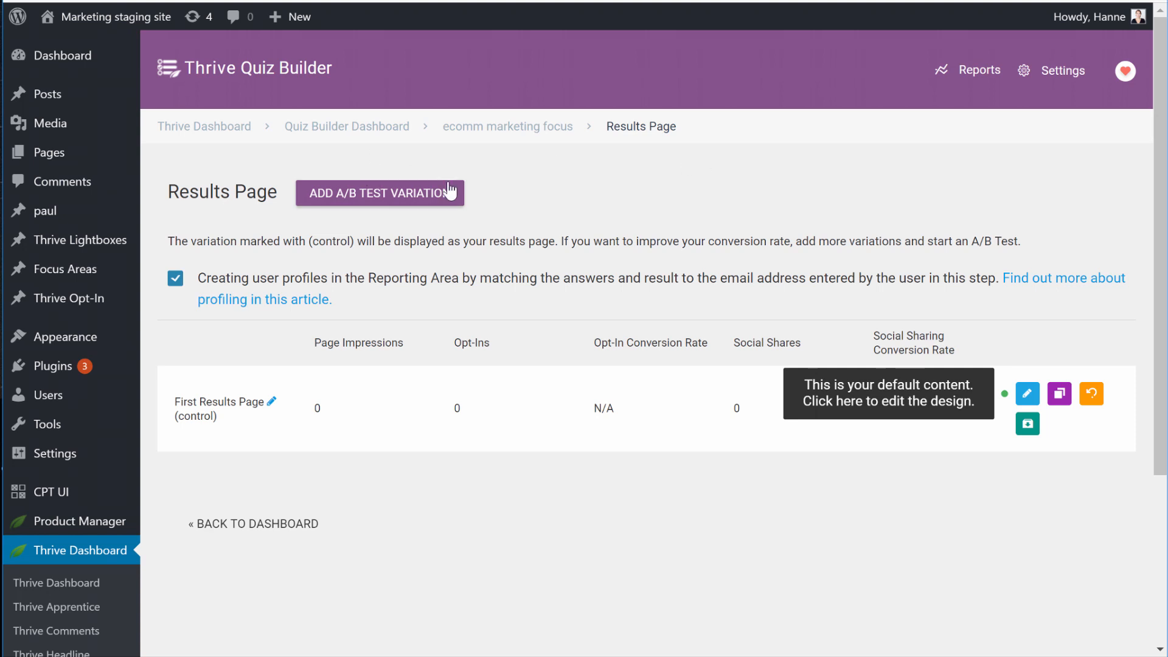
pyautogui.click(1028, 394)
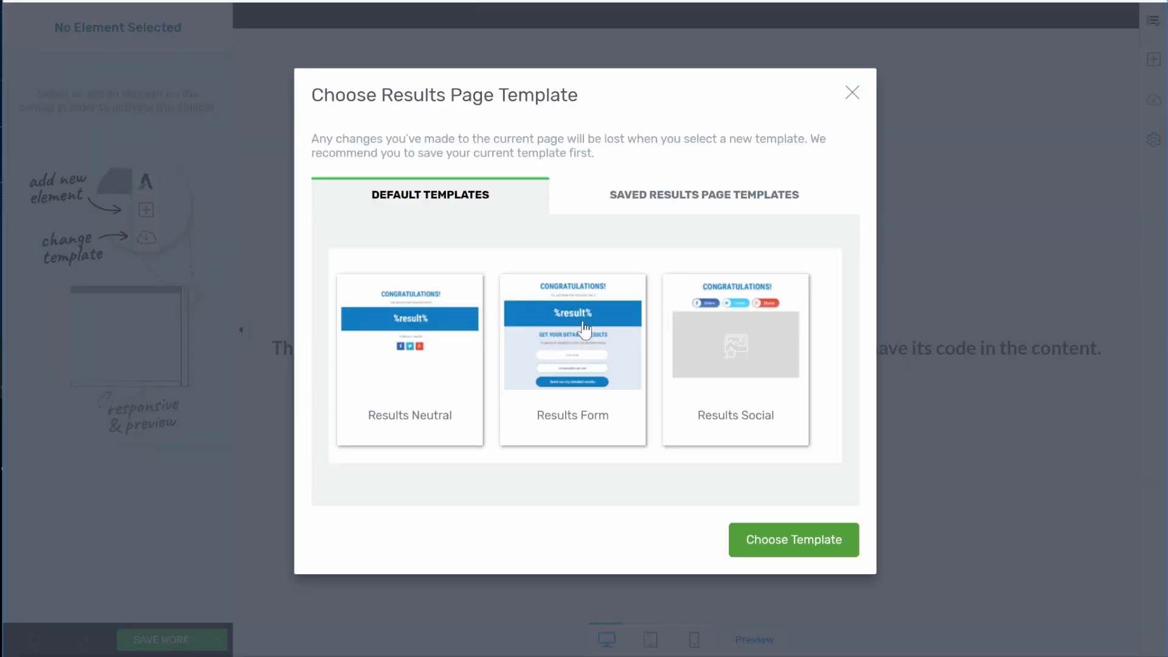
pyautogui.click(584, 328)
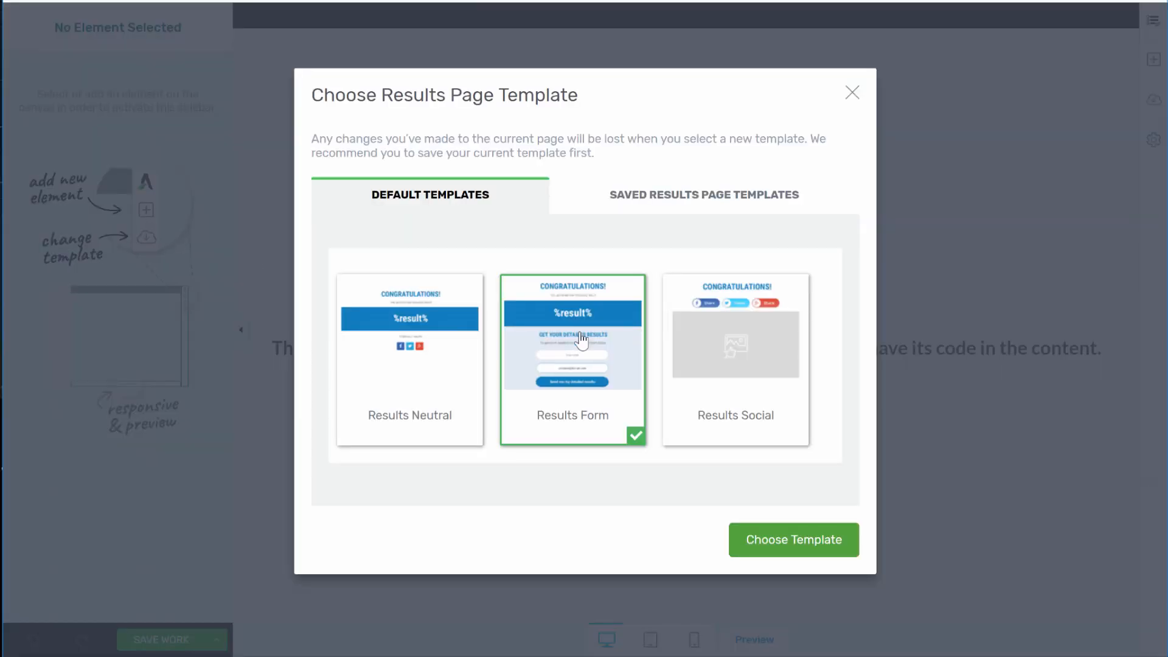
pyautogui.click(816, 543)
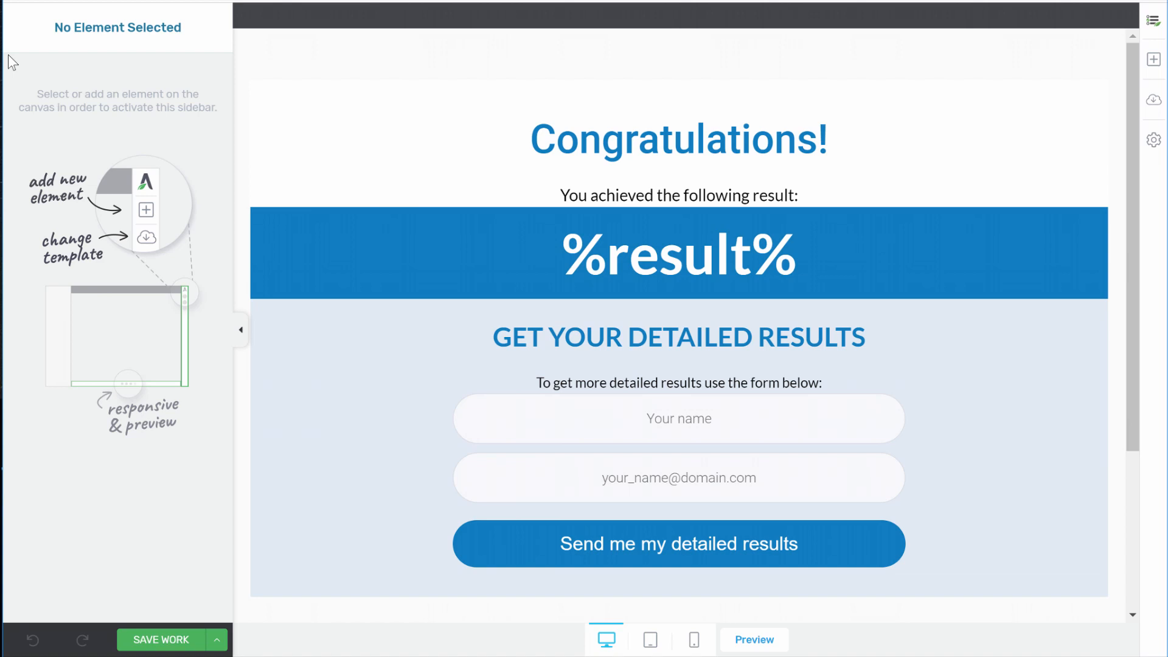
# Add a Dynamic Content element above the "Congratulations!" heading on the results page.
pyautogui.click(1159, 54)
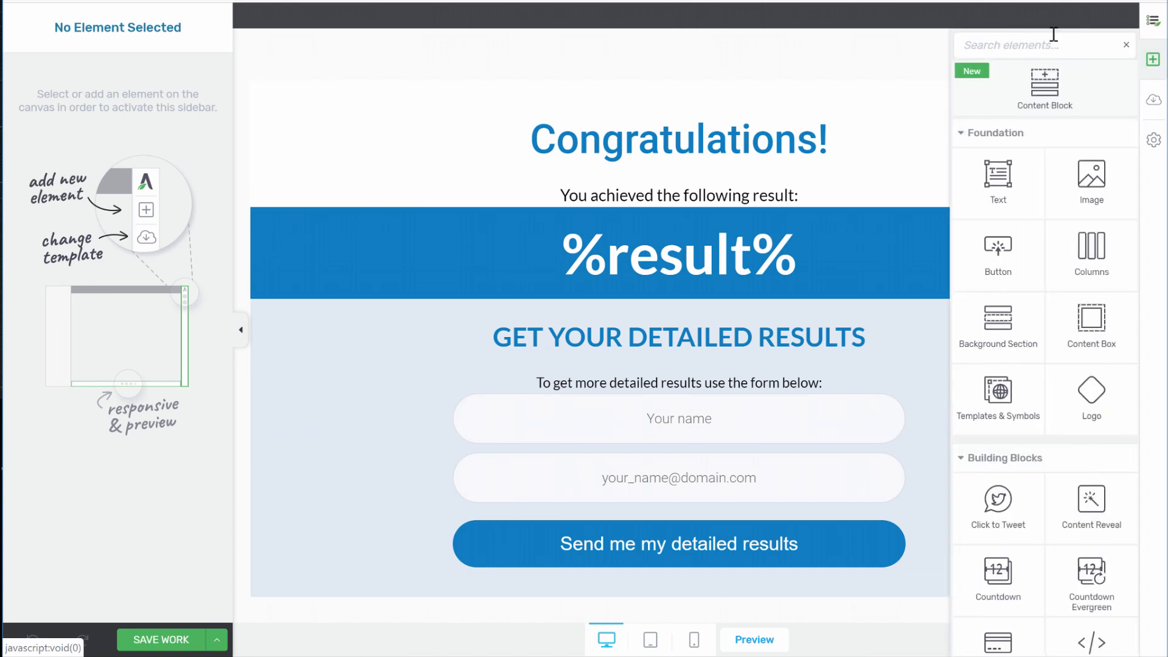
pyautogui.scroll(-5, 1064, 160)
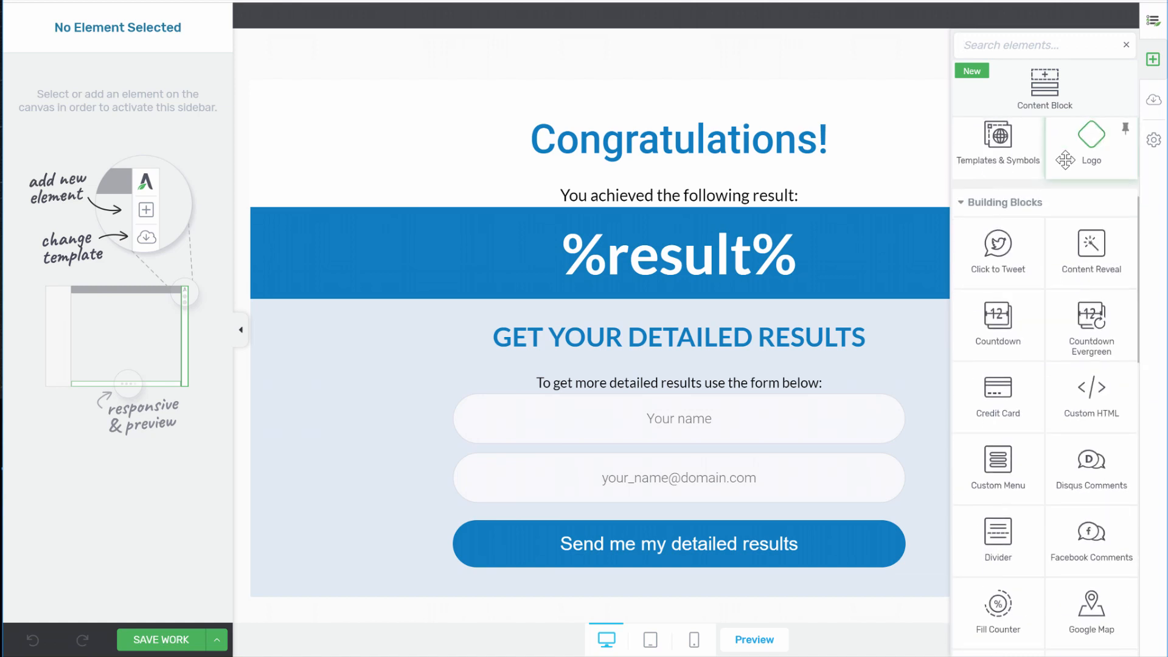
pyautogui.scroll(5, 1064, 160)
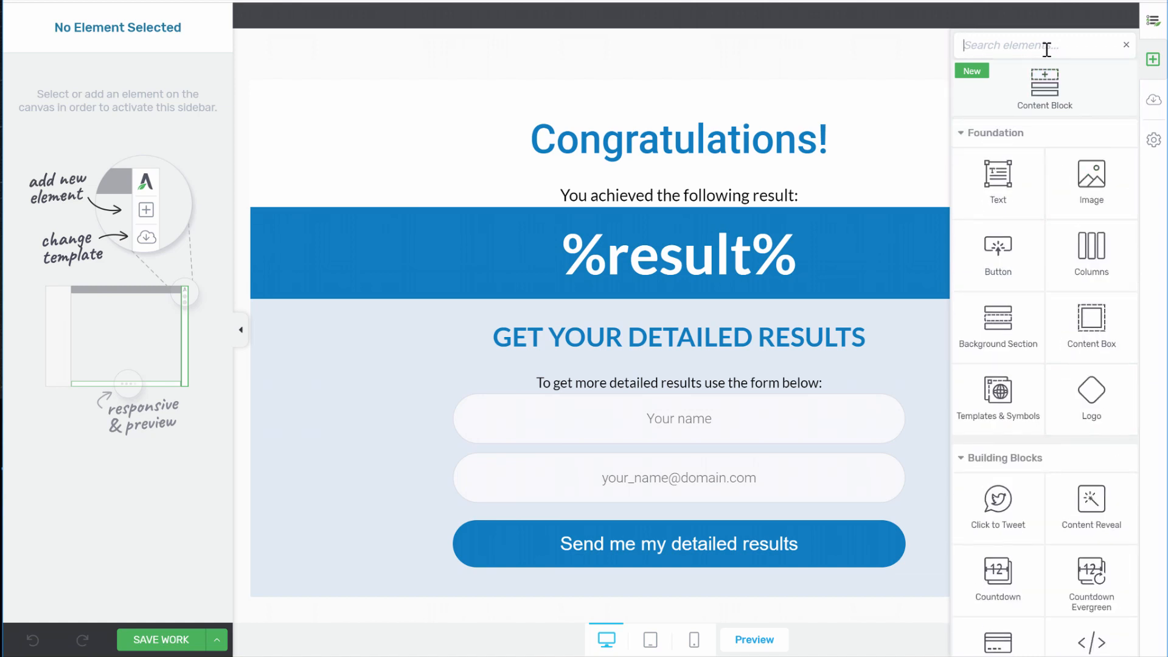
pyautogui.write('dyn')
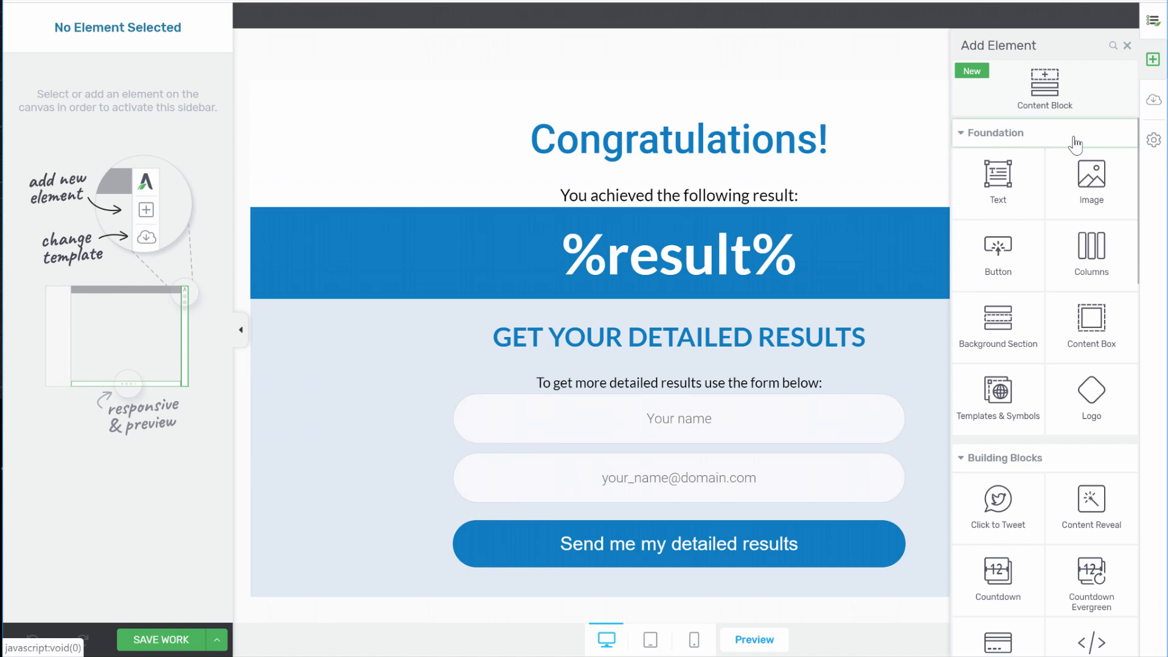
pyautogui.scroll(-20, 1074, 144)
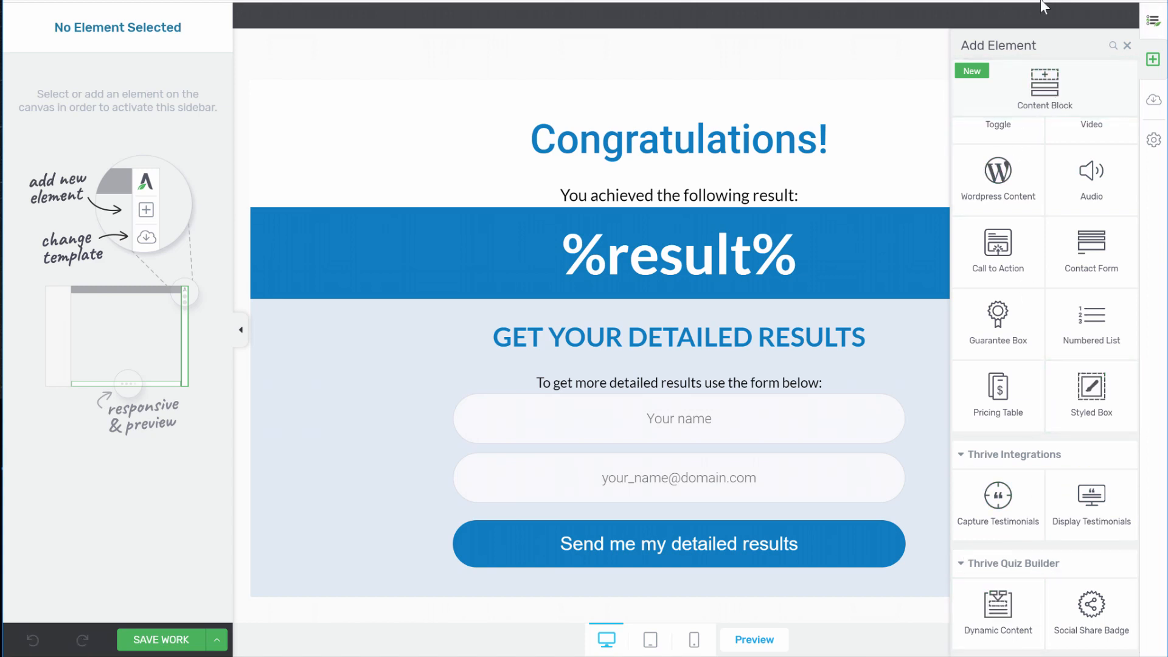
pyautogui.click(1111, 46)
pyautogui.write('dy')
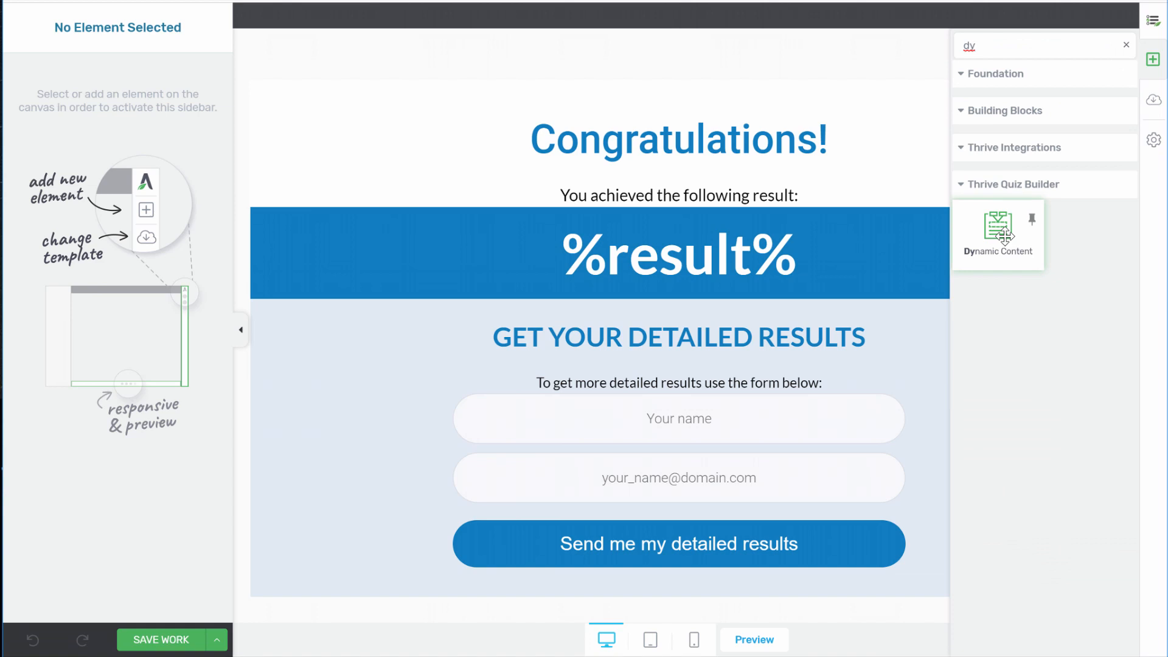
pyautogui.moveTo(1001, 233); pyautogui.dragTo(648, 100)
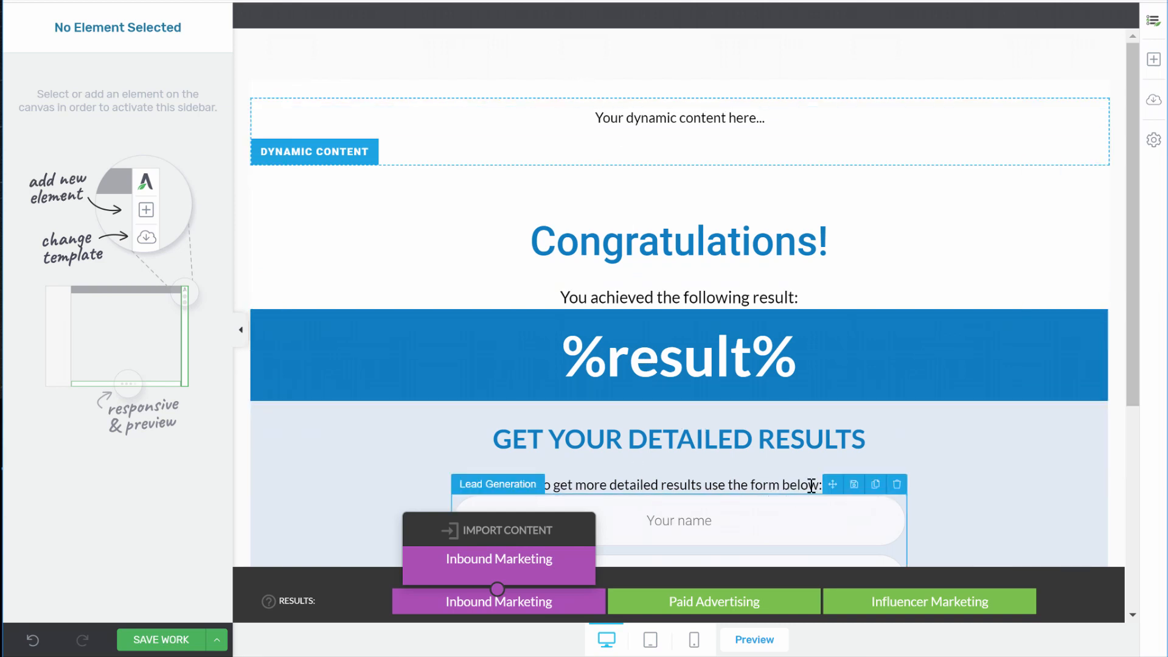
# Move the lead generation form from the blue results section into the dynamic content area.
pyautogui.scroll(-2, 802, 462)
pyautogui.scroll(2, 801, 462)
pyautogui.moveTo(832, 484); pyautogui.dragTo(652, 130)
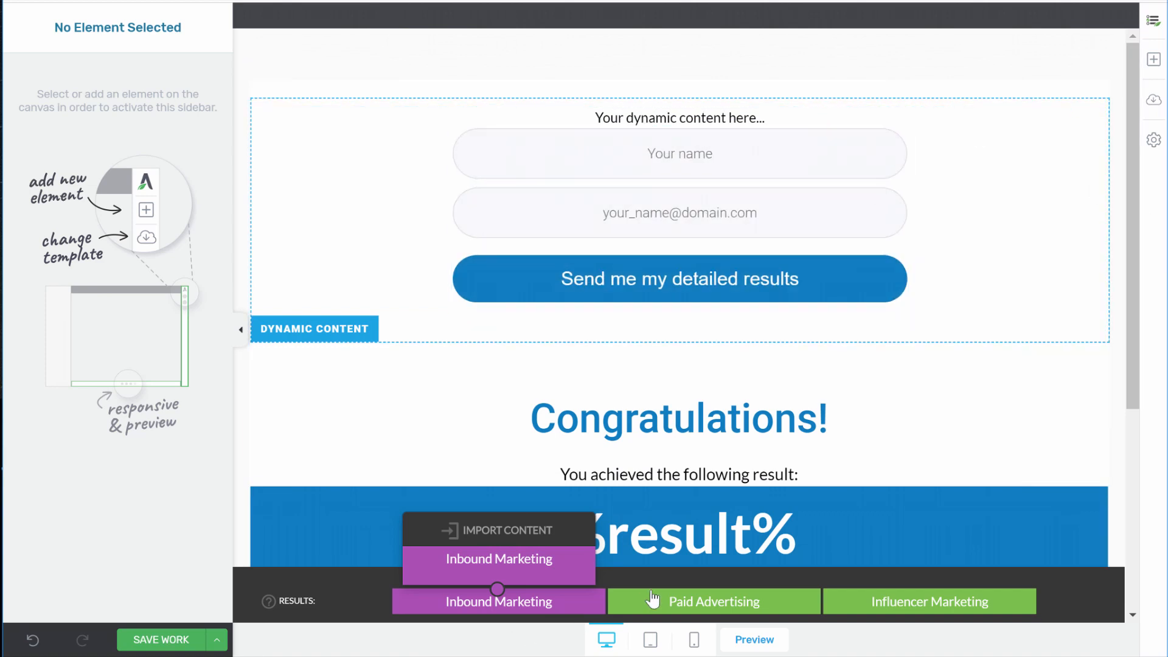
# Above the form, add the heading "The biggest marketing opportunity for your e-commerce store is to start doing Inbound Marketing." and the Free Guide text.
pyautogui.click(1155, 61)
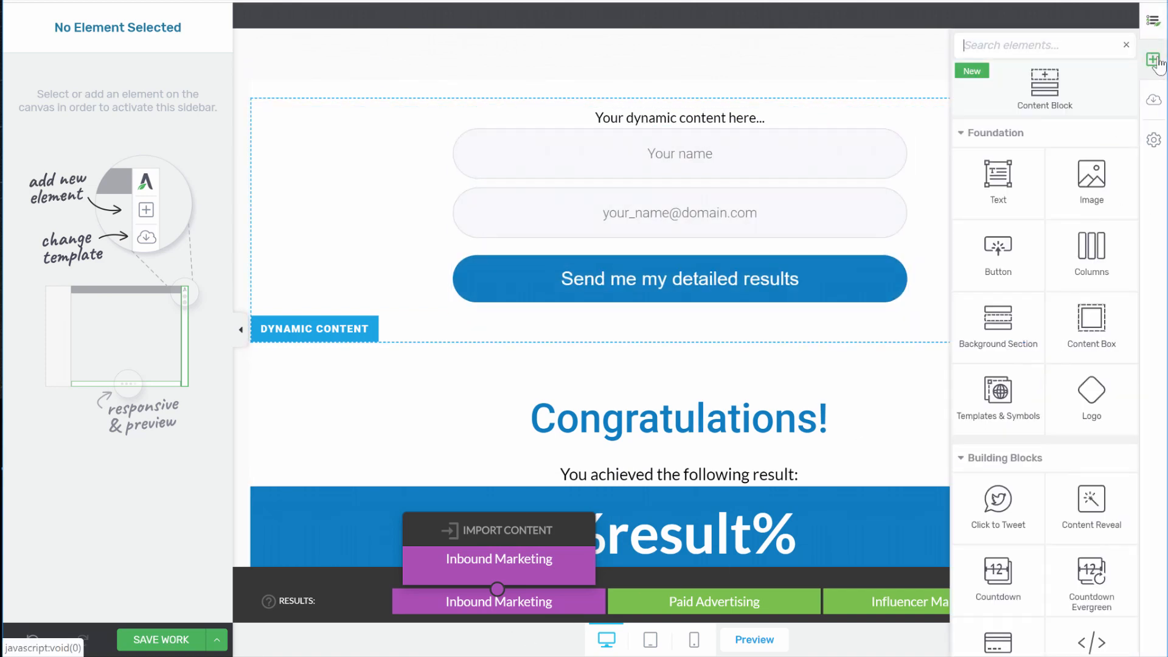
pyautogui.write('he')
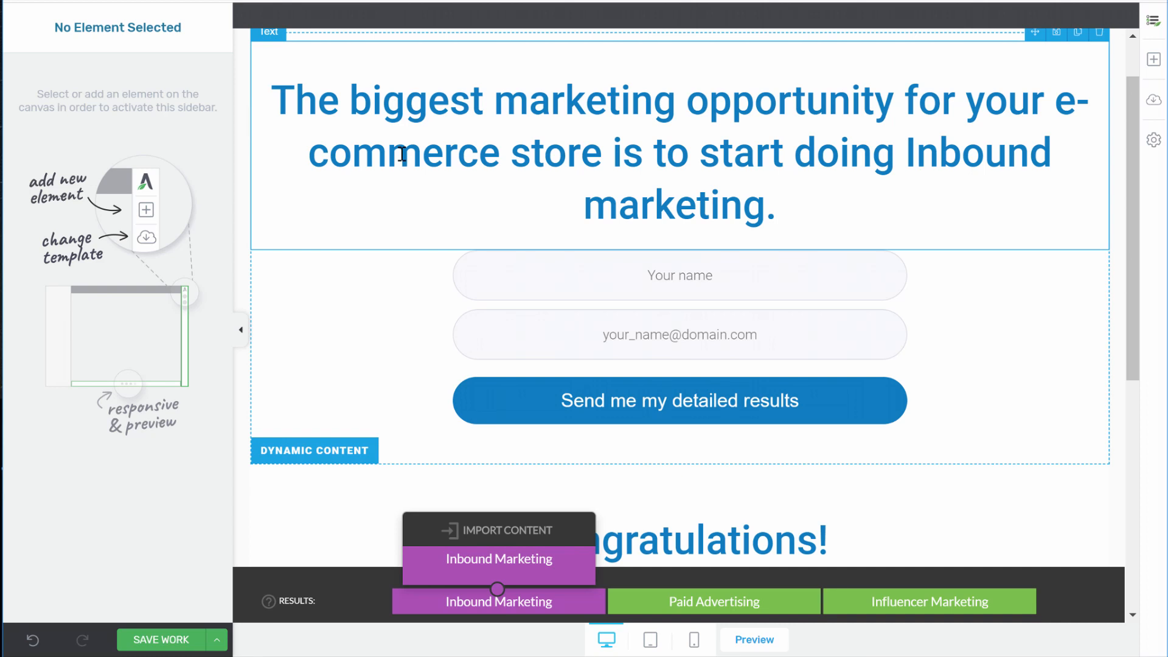
pyautogui.click(640, 201)
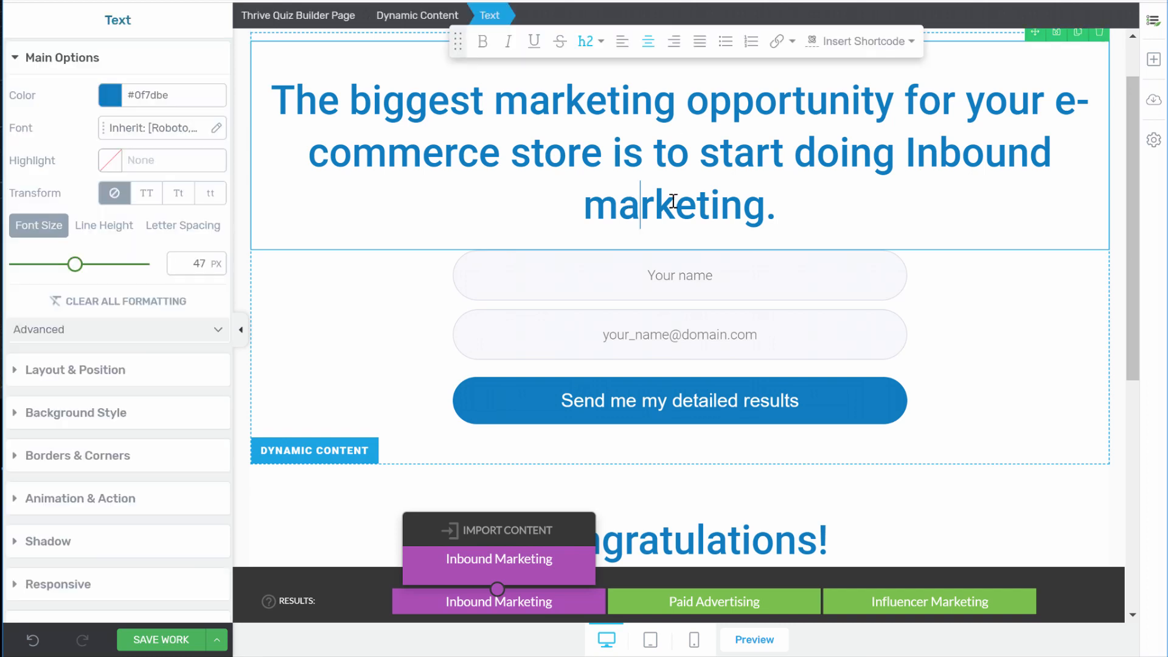
pyautogui.press('BackSpace')
pyautogui.write('M')
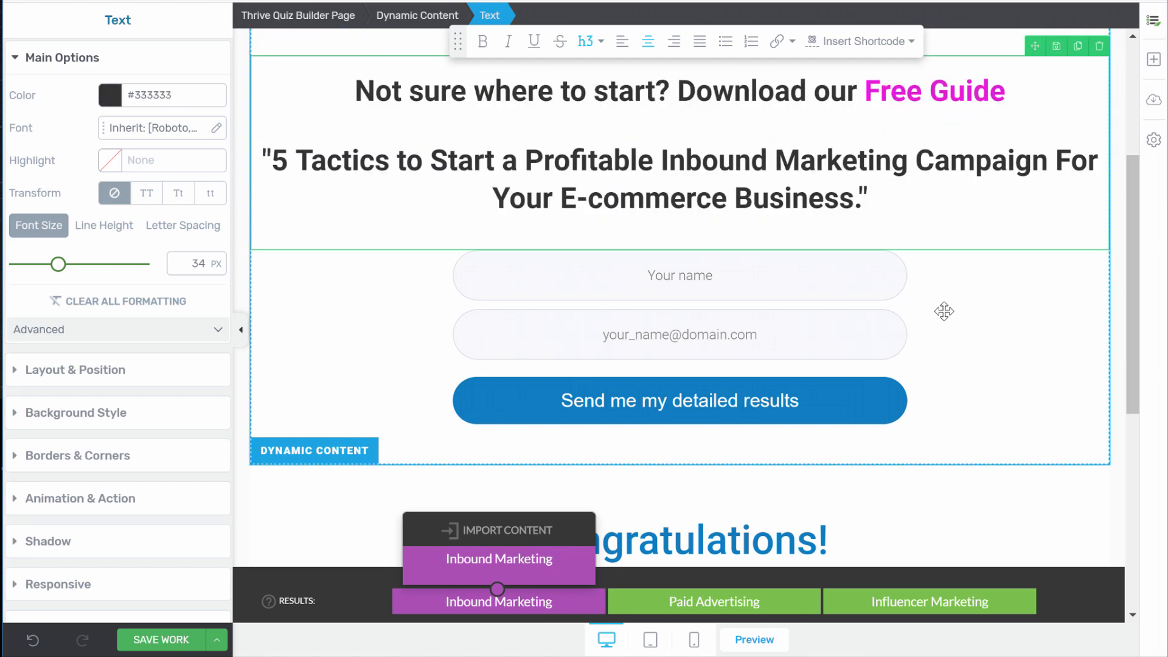
pyautogui.scroll(3, 944, 312)
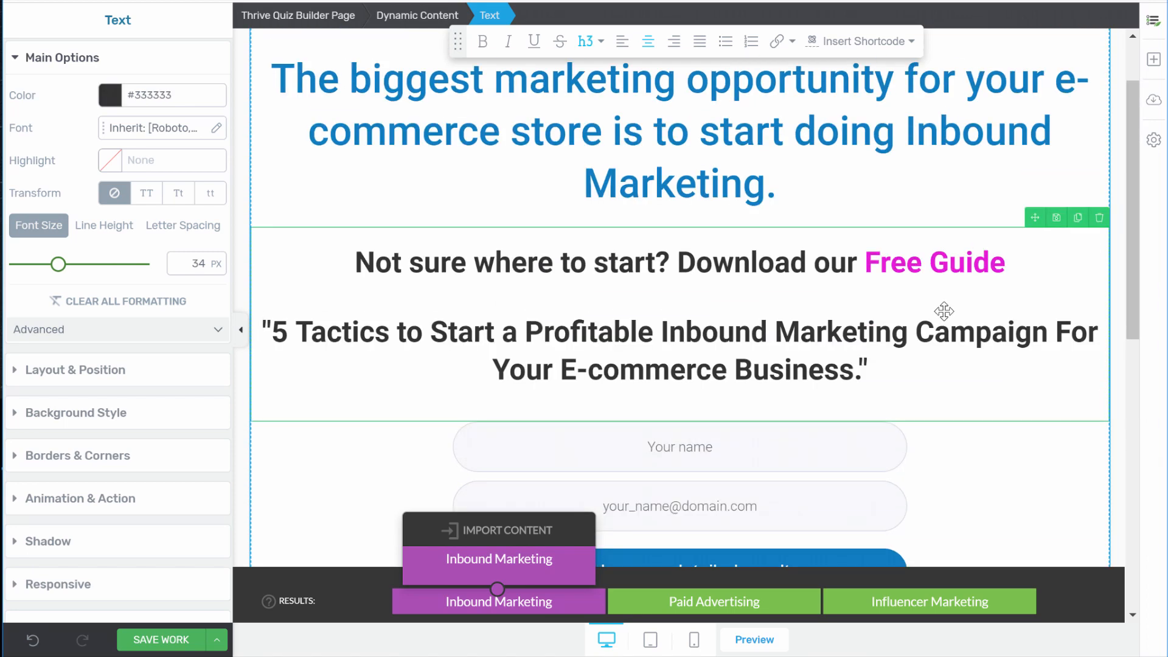
pyautogui.scroll(-2, 945, 311)
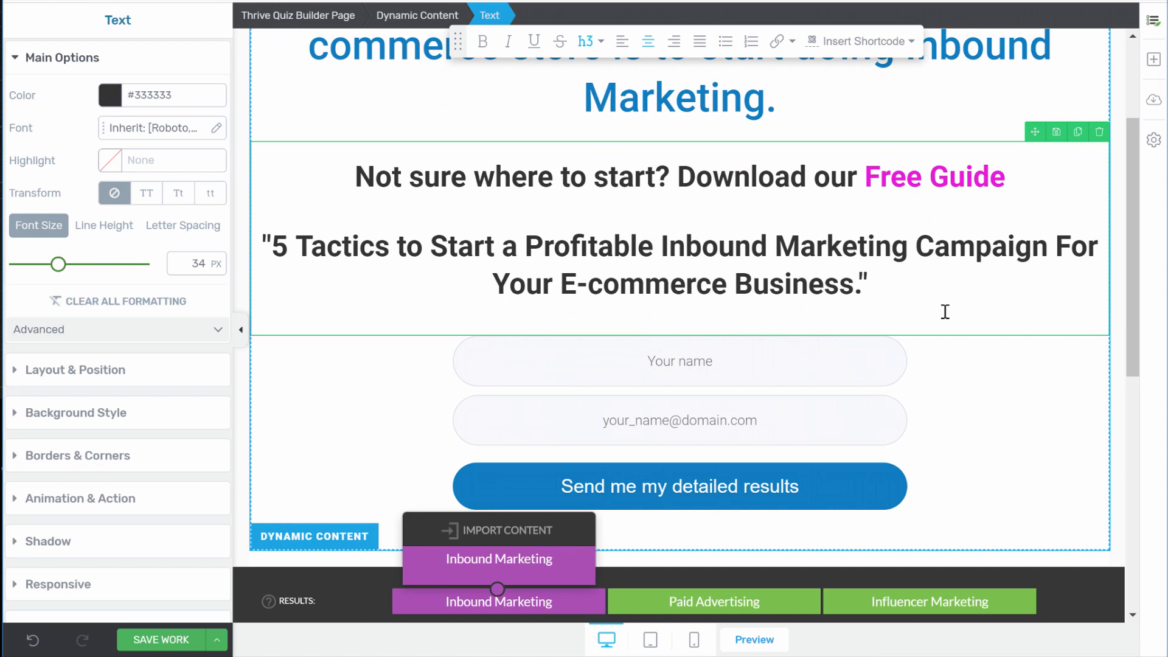
# Connect the lead generation form to ActiveCampaign and assign the tag "Inbound marketing" to new contacts.
pyautogui.click(593, 396)
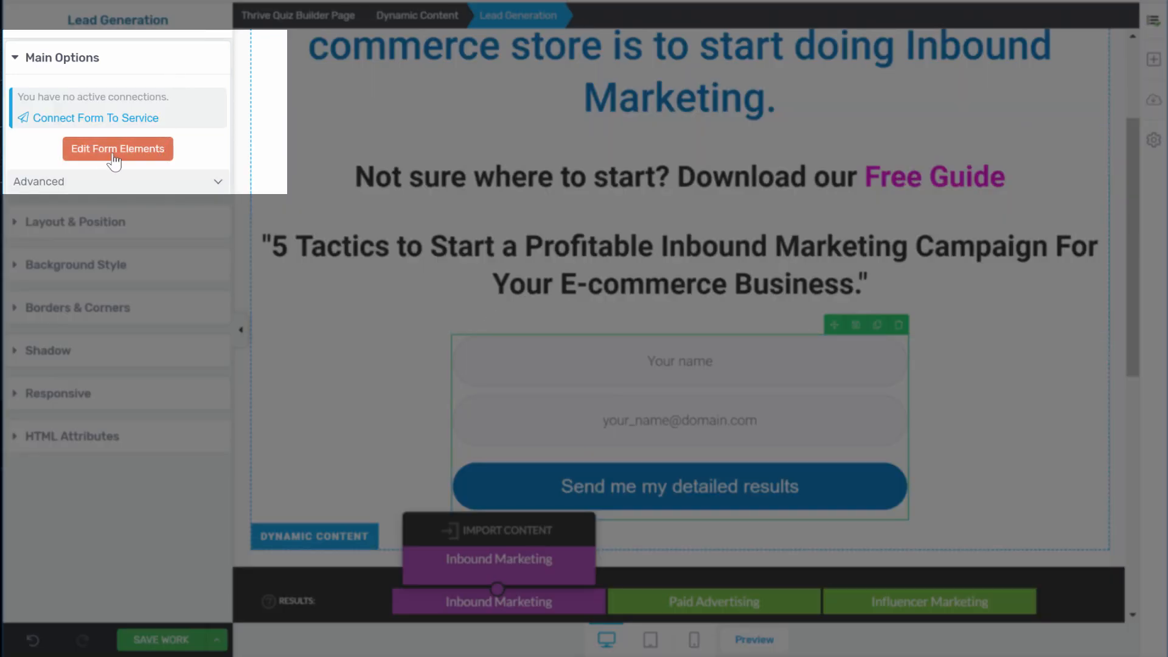
pyautogui.click(104, 122)
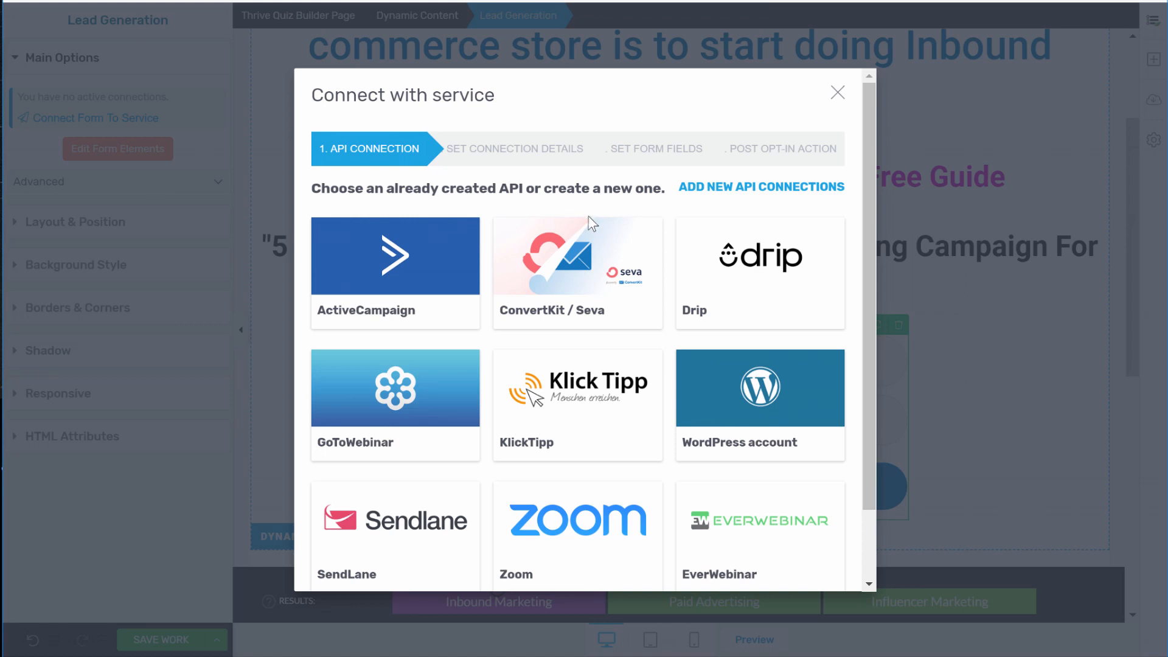
pyautogui.click(460, 250)
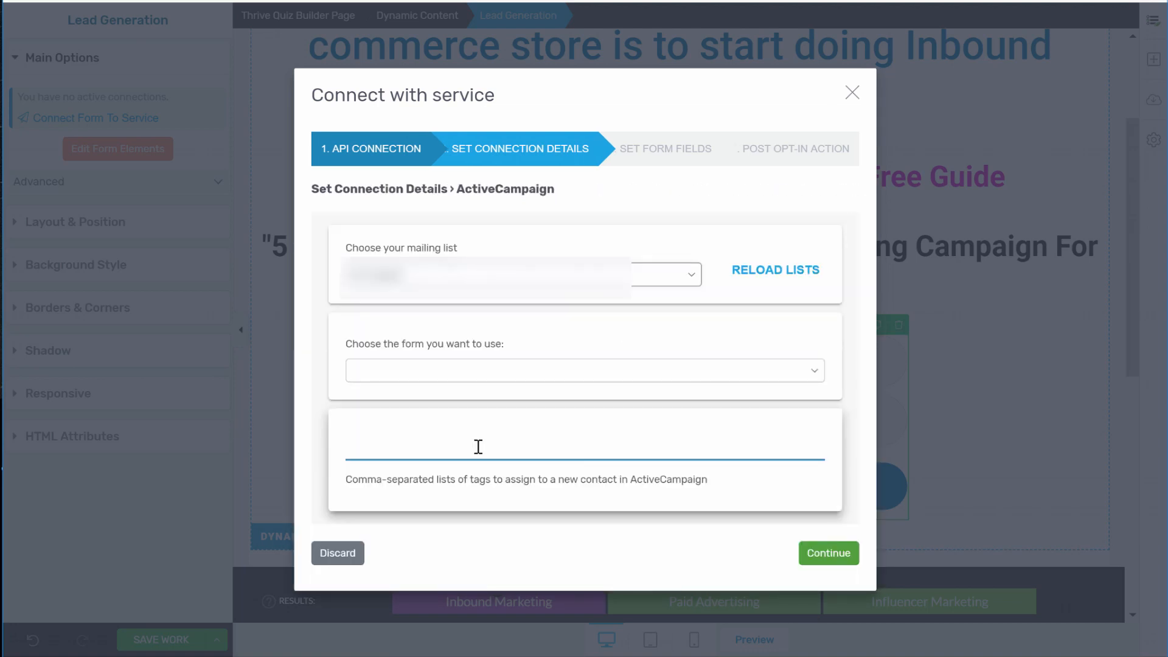
pyautogui.click(385, 452)
pyautogui.write('Inbound mar')
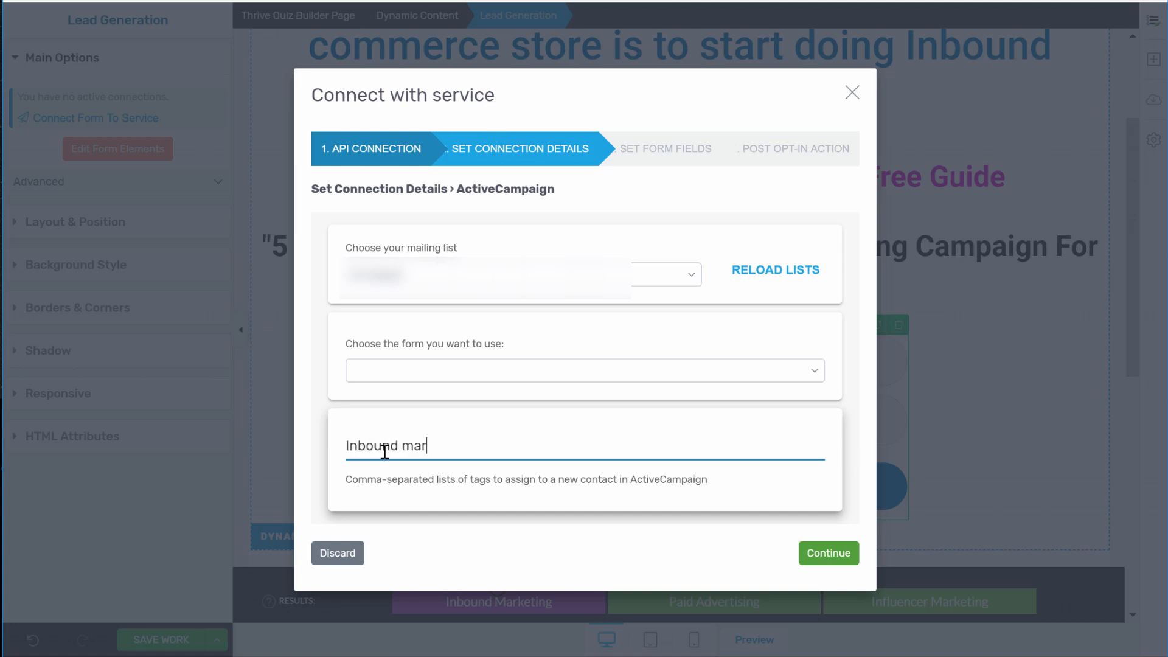
pyautogui.write('keiing')
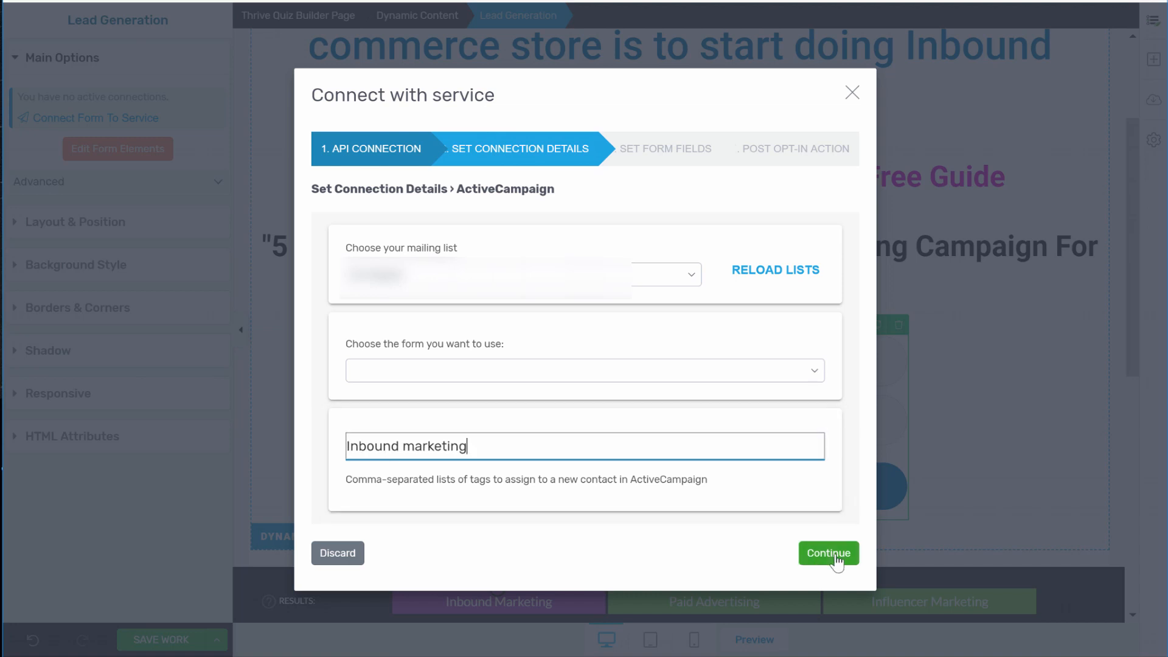
pyautogui.click(819, 553)
# Set the form's post opt-in action to Redirect to Custom URL, search for the target page with "ident", and save the connection.
pyautogui.click(846, 494)
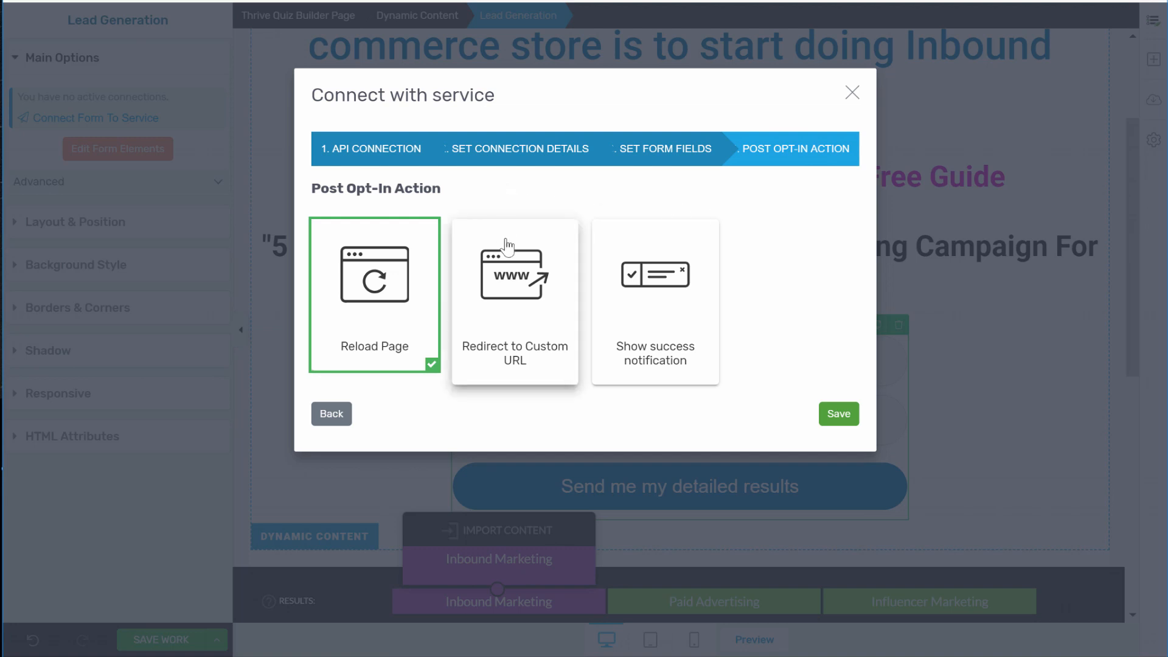
pyautogui.click(552, 312)
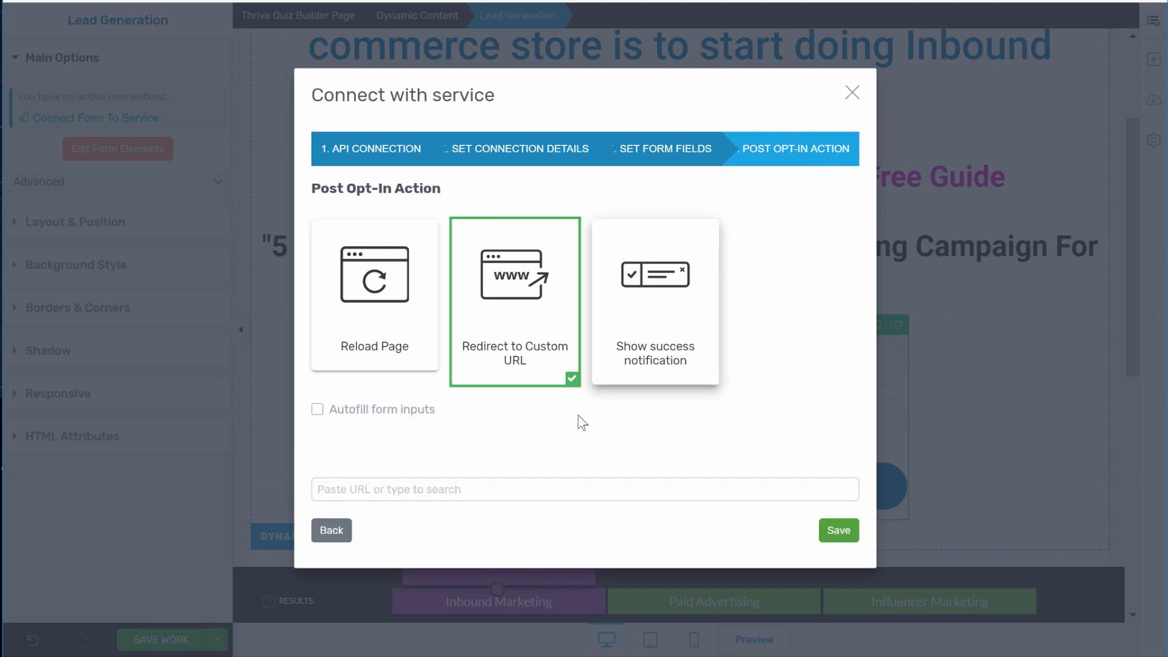
pyautogui.click(471, 491)
pyautogui.write('ident')
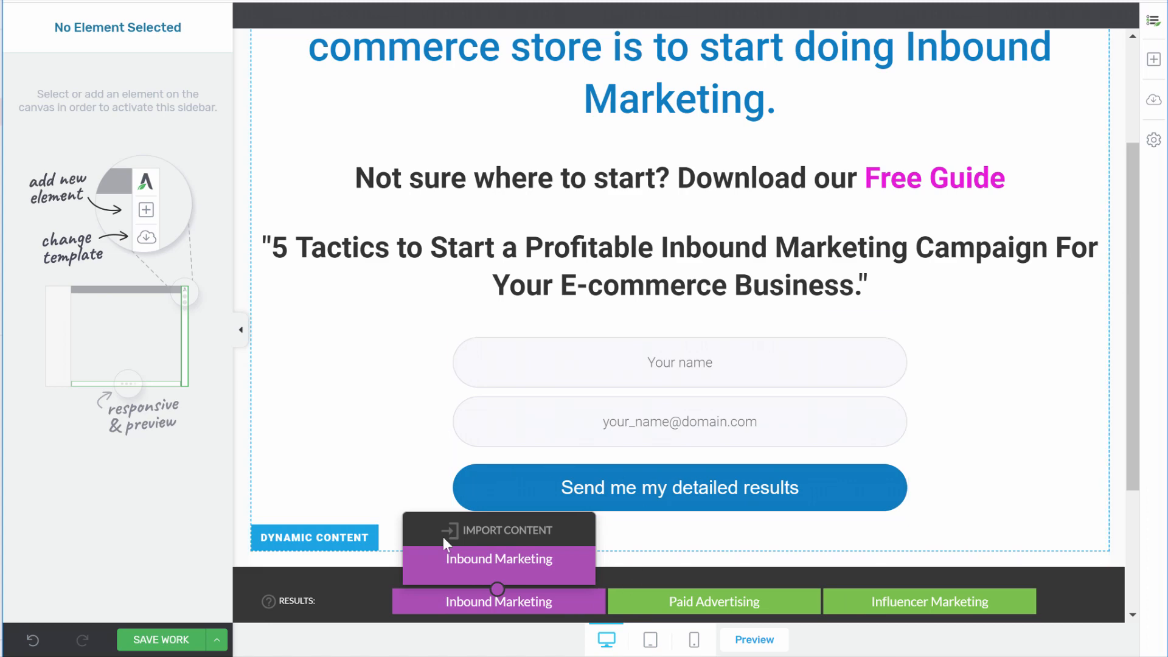
# Import the Inbound Marketing dynamic content into the Paid Advertising result.
pyautogui.click(711, 611)
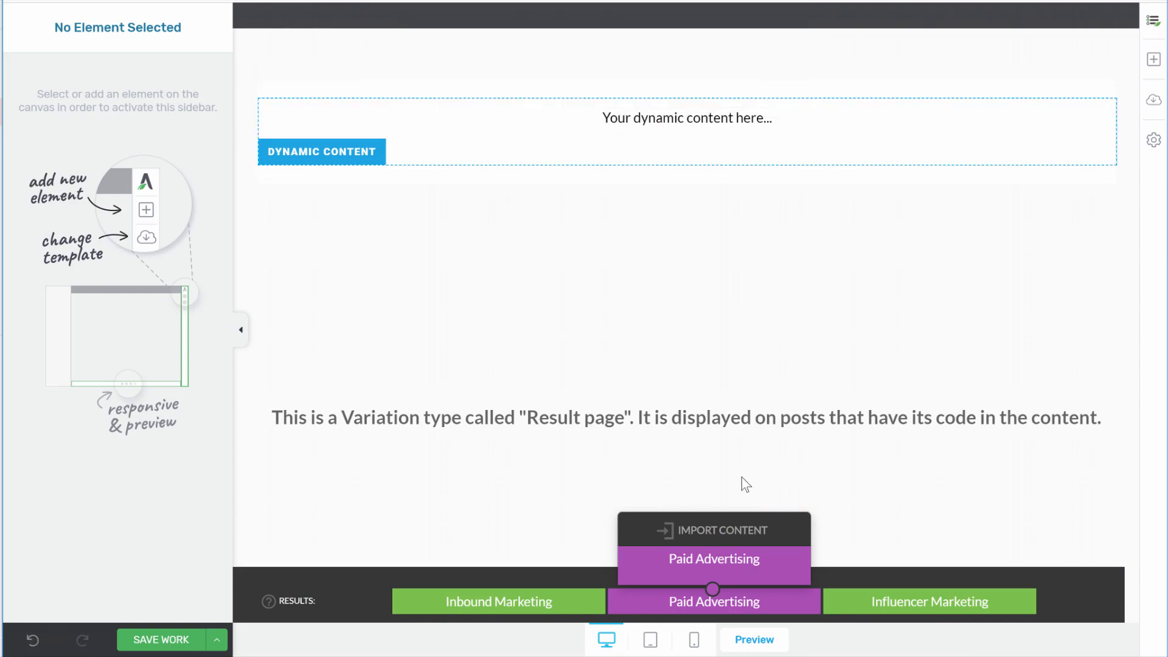
pyautogui.click(687, 538)
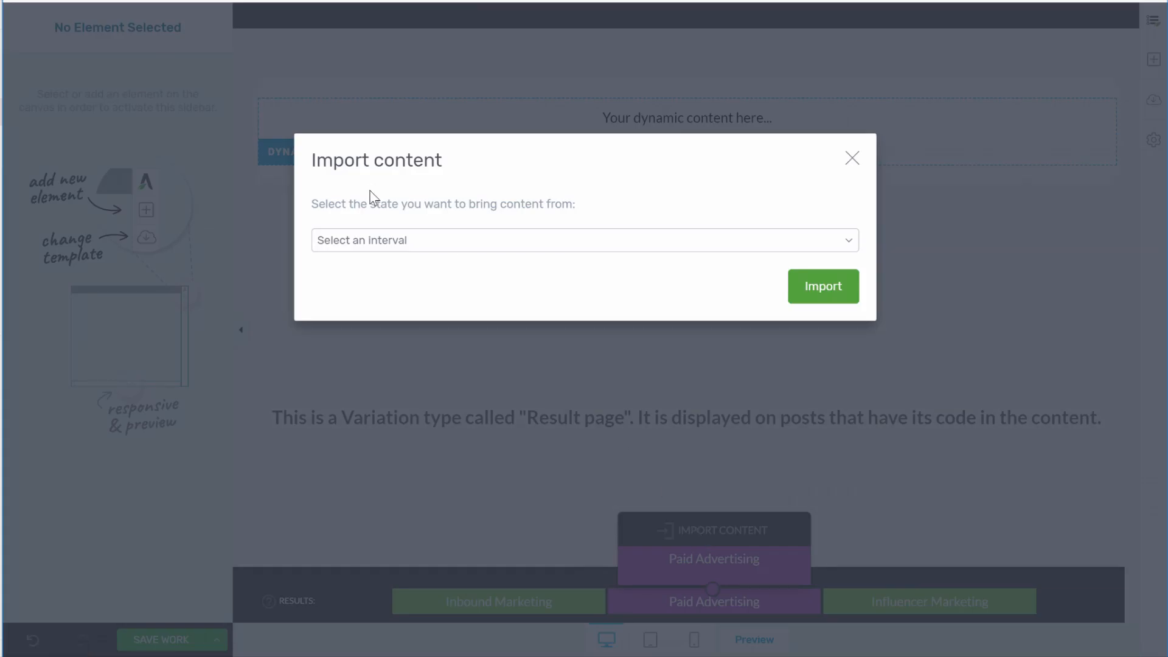
pyautogui.click(429, 245)
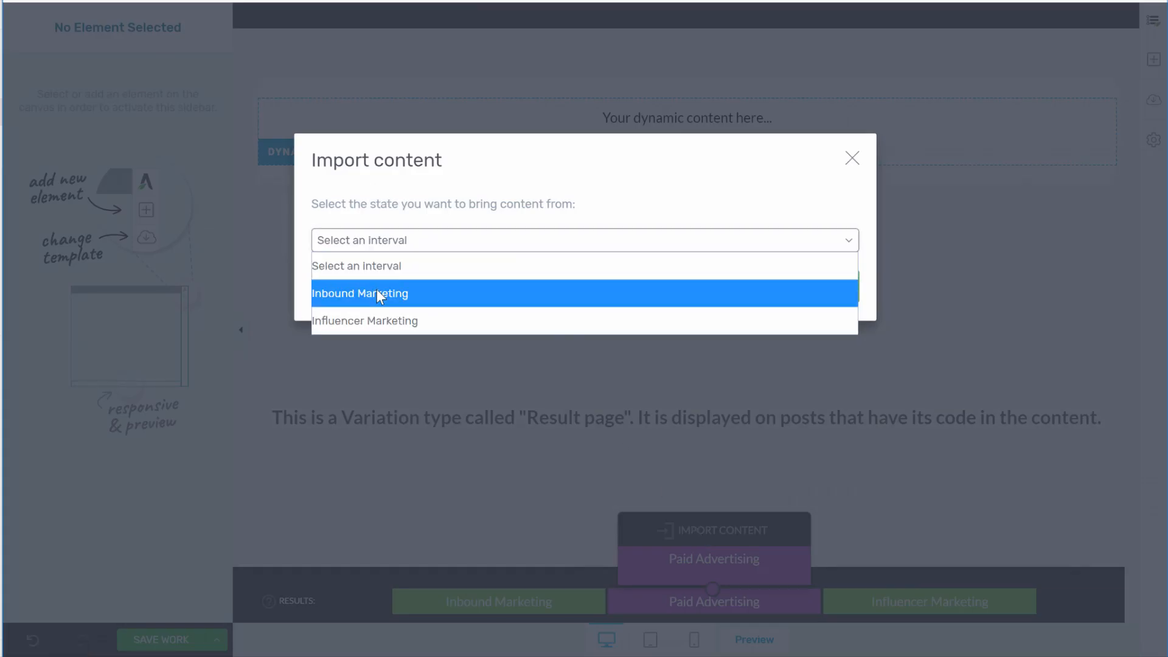
pyautogui.click(381, 292)
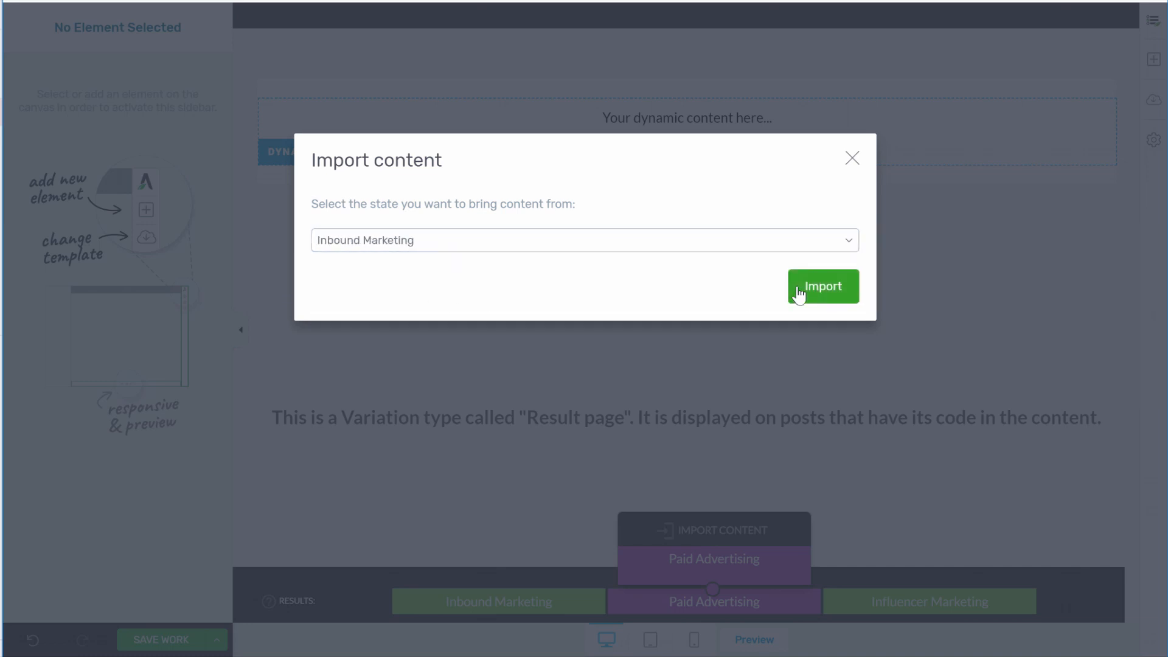
pyautogui.click(799, 294)
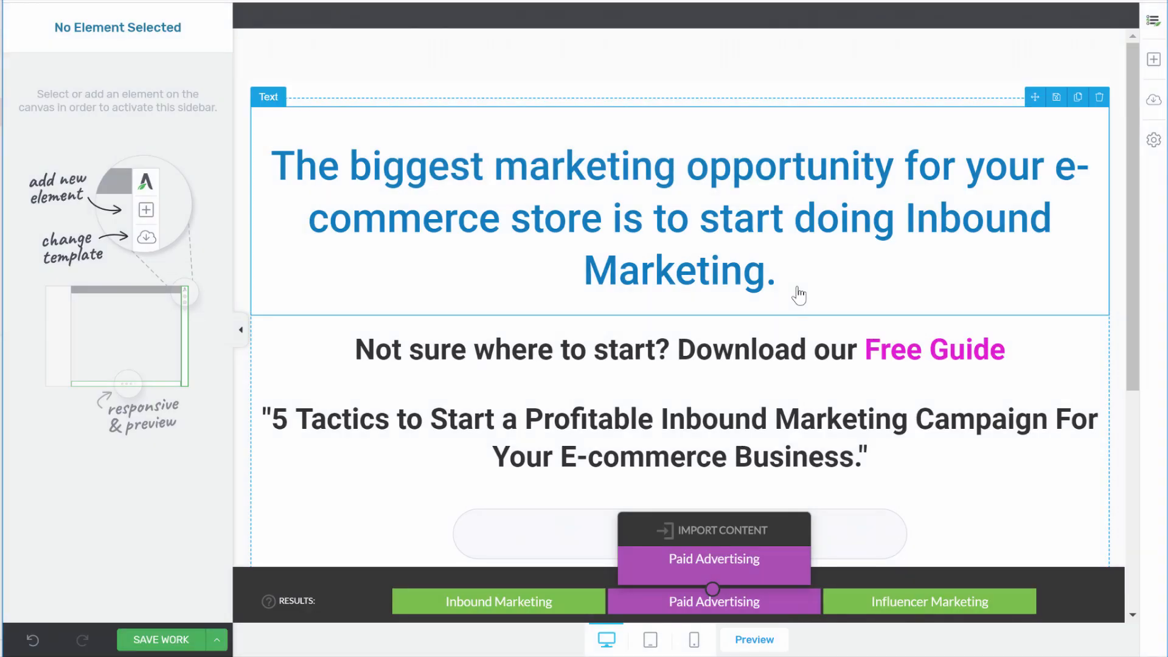
# In the Paid Advertising result's heading, replace "Inbound Marketing." with "Paid Advertising".
pyautogui.scroll(-2, 797, 219)
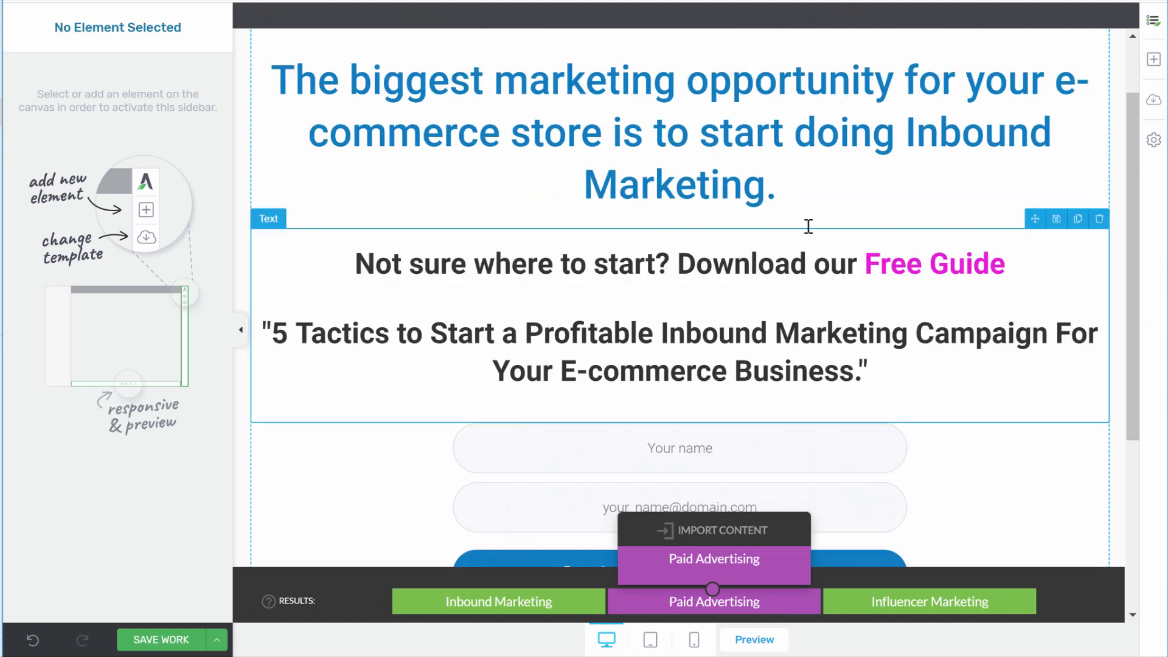
pyautogui.moveTo(904, 136); pyautogui.dragTo(919, 166)
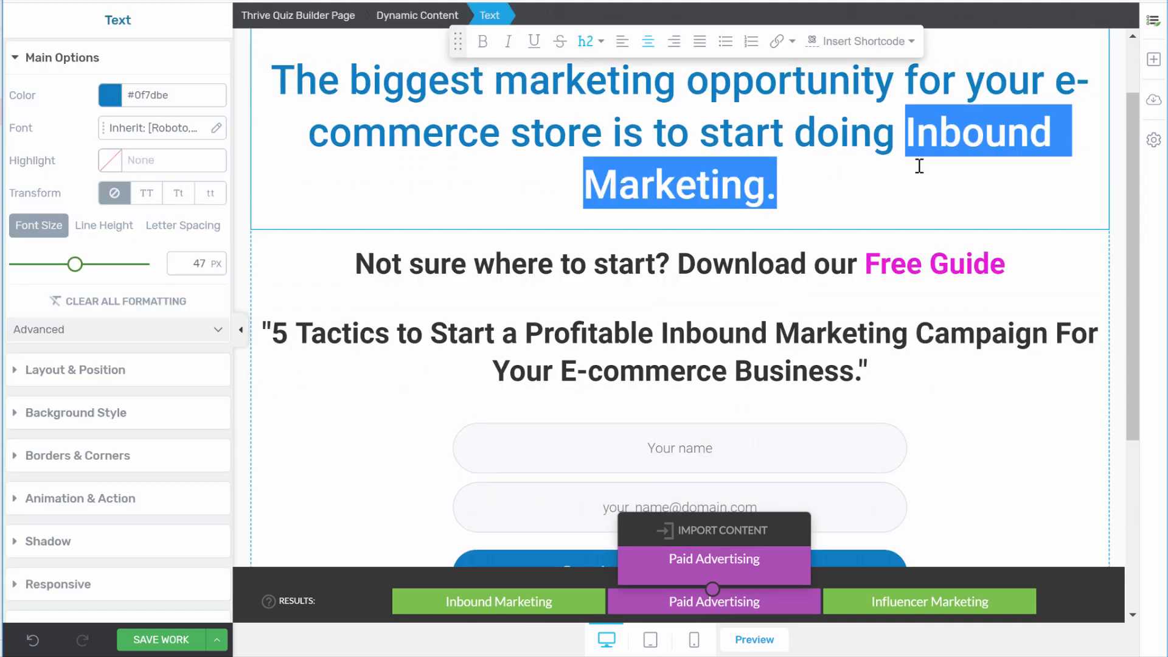
pyautogui.write('Paid A')
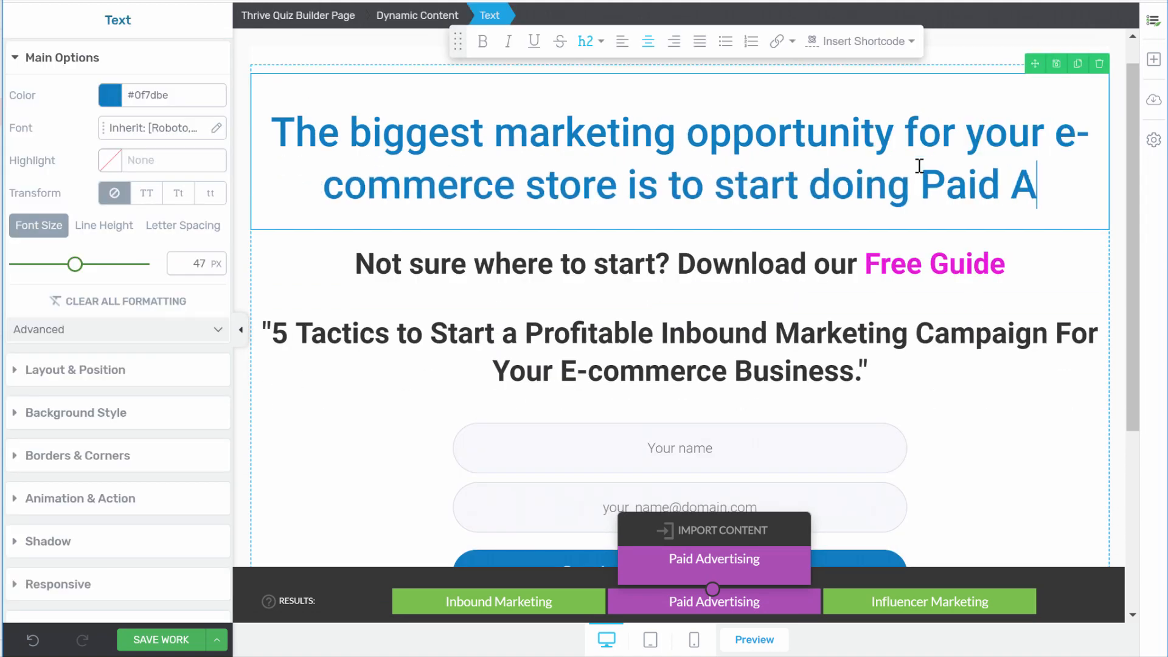
pyautogui.write('dvertising')
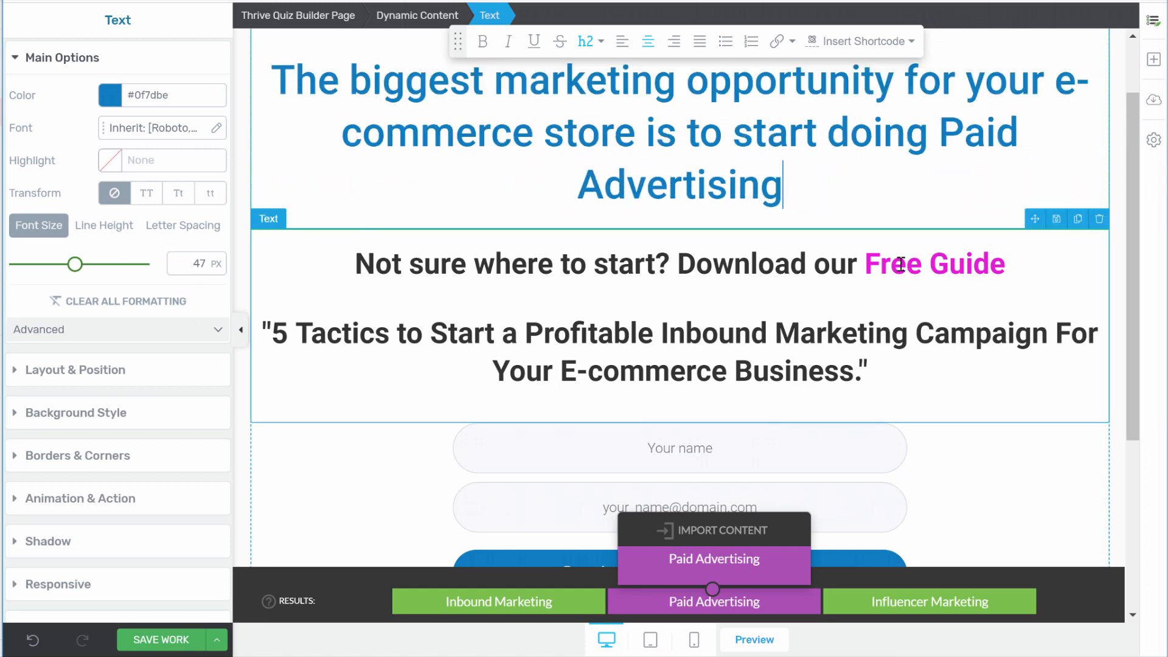
# Replace the guide title in the Paid Advertising result with "5 Mistakes To Avoid If You Don't Want to Burn Money".
pyautogui.scroll(-2, 900, 263)
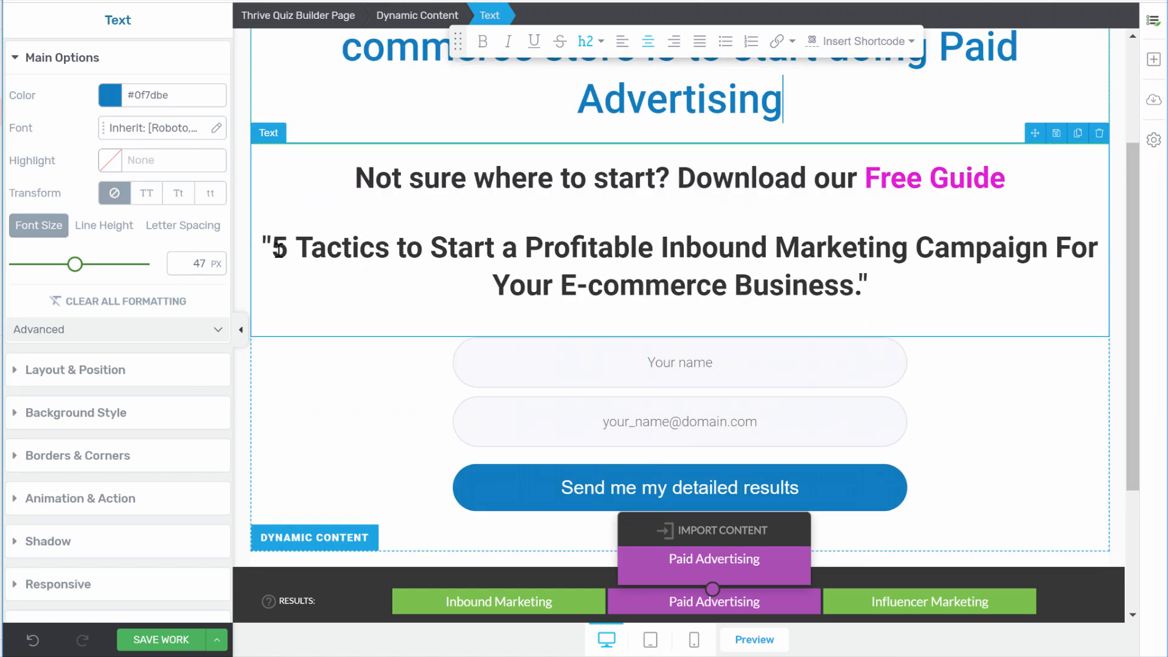
pyautogui.moveTo(272, 248); pyautogui.dragTo(860, 283)
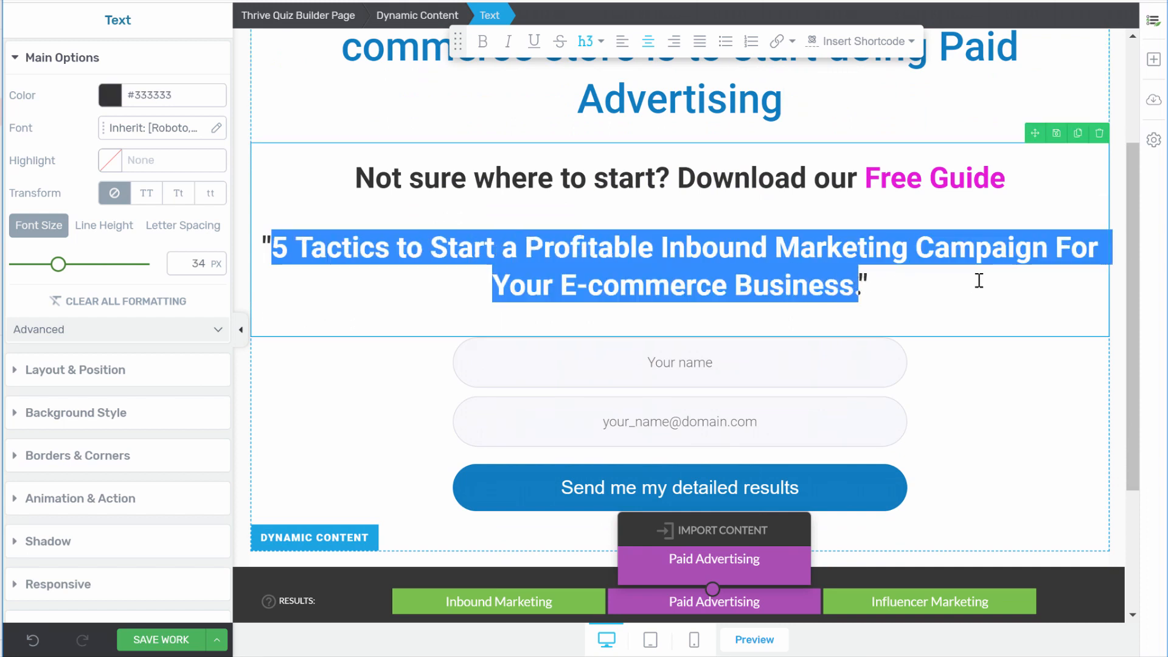
pyautogui.write("5 Mistakes To Avoid If You Don't Want to Burn Money")
# Edit the Paid Advertising form's ActiveCampaign connection to assign the tag "paid advertising", keep the existing fields and redirect, and save it.
pyautogui.click(561, 415)
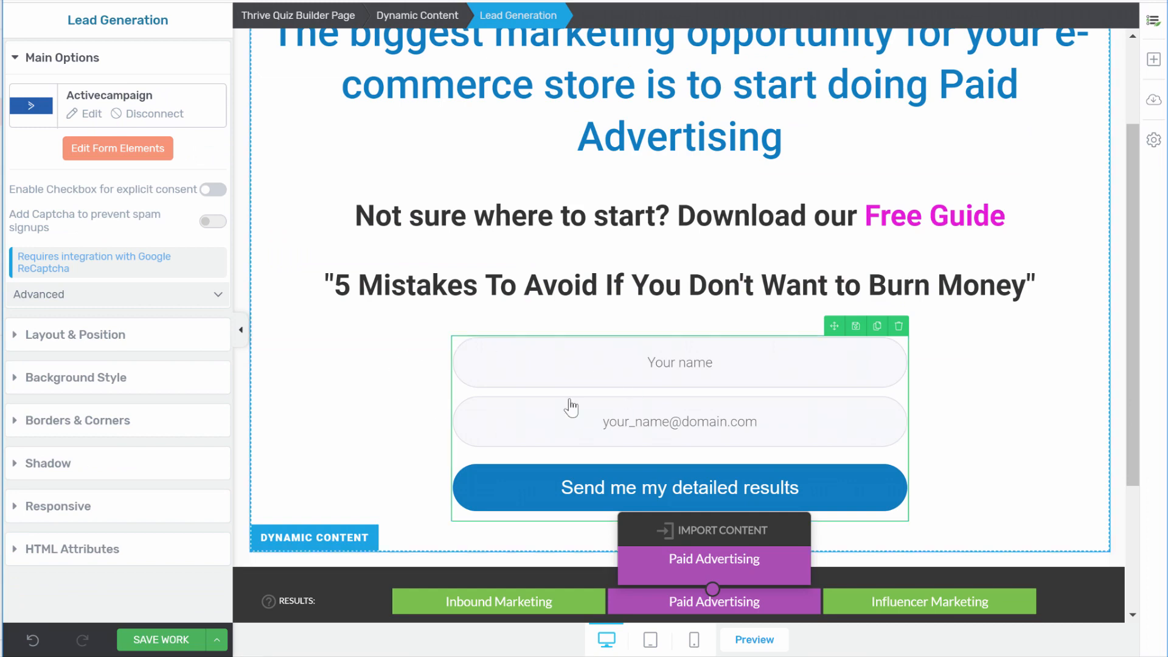
pyautogui.click(89, 114)
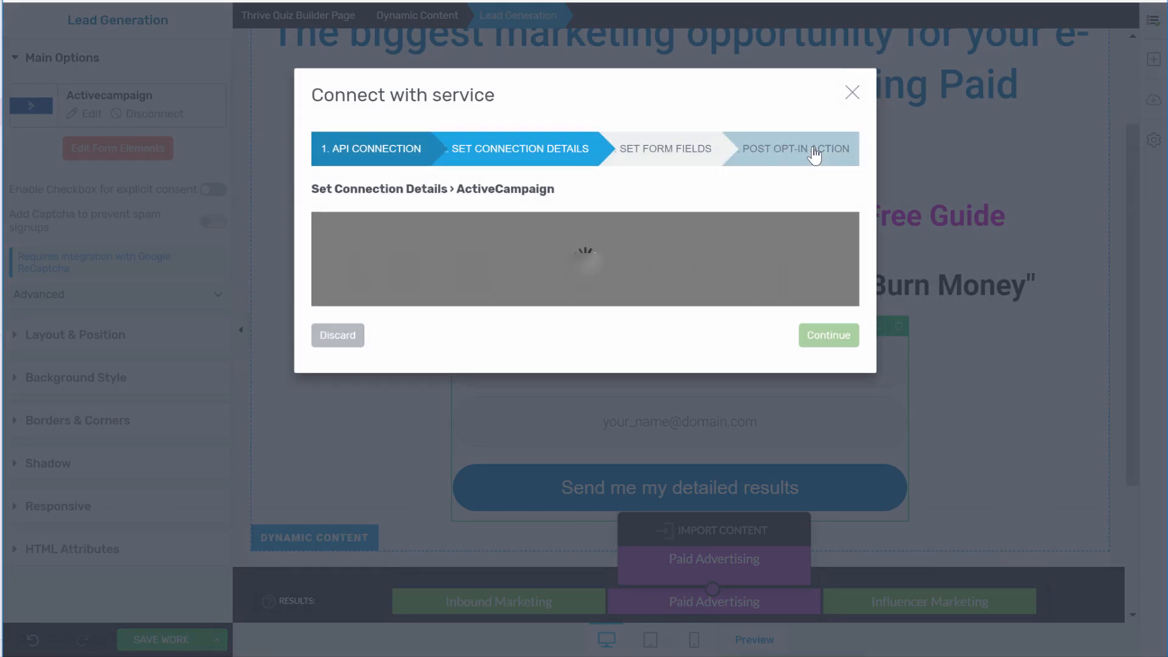
pyautogui.tripleClick(485, 446)
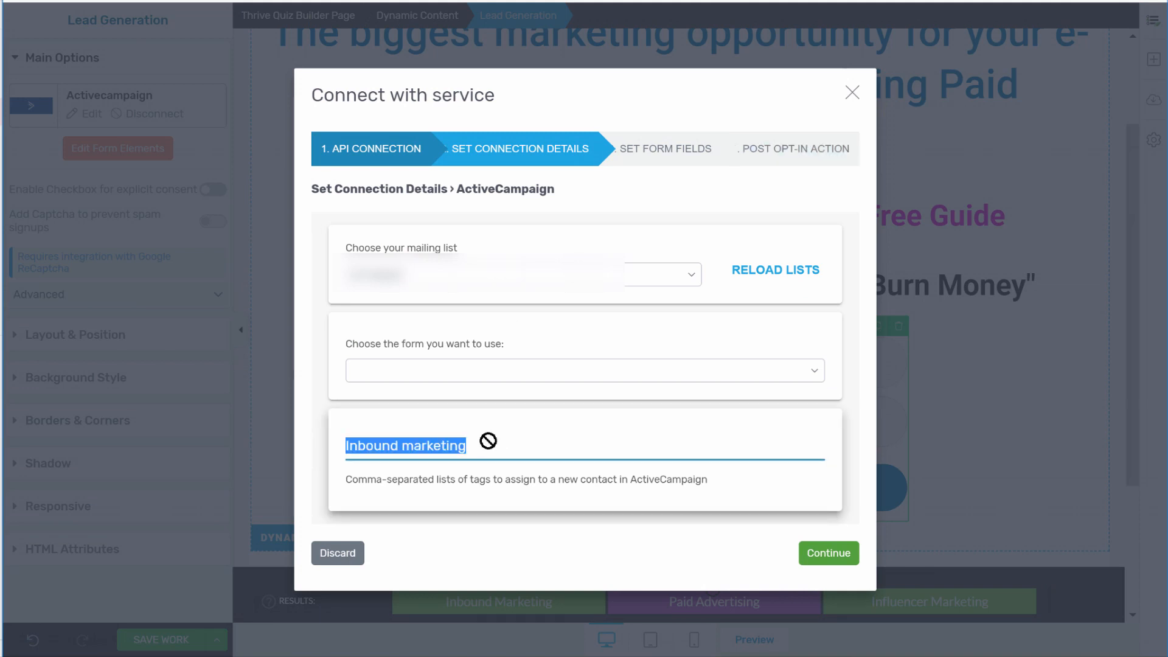
pyautogui.write('paid ')
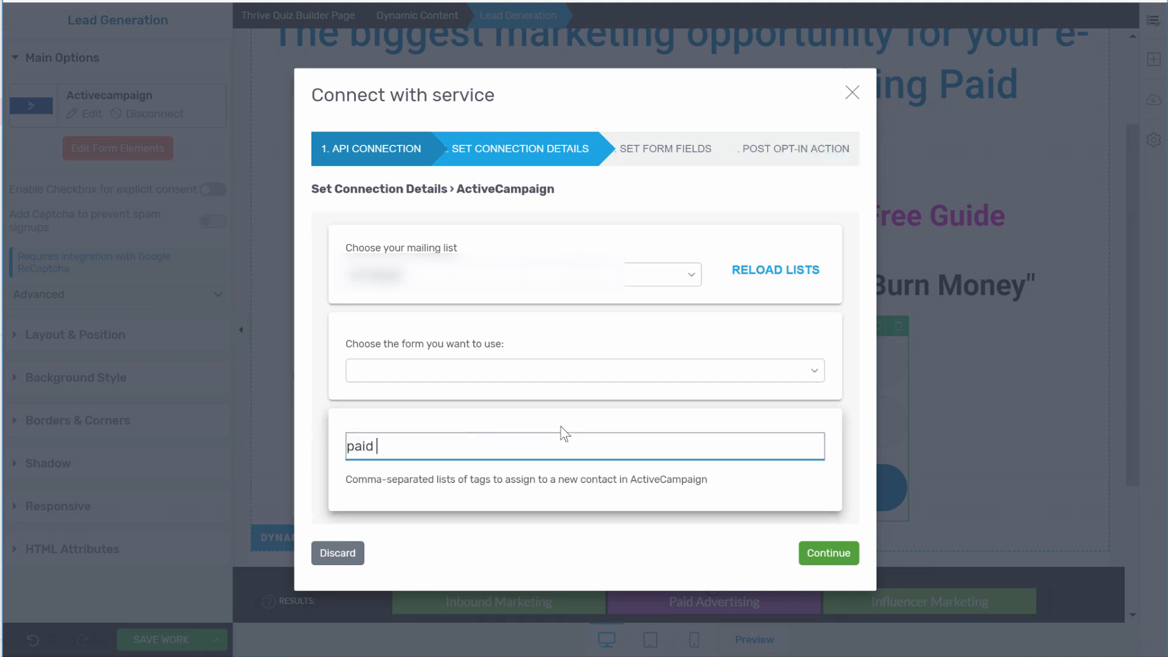
pyautogui.write('advertising')
pyautogui.click(829, 561)
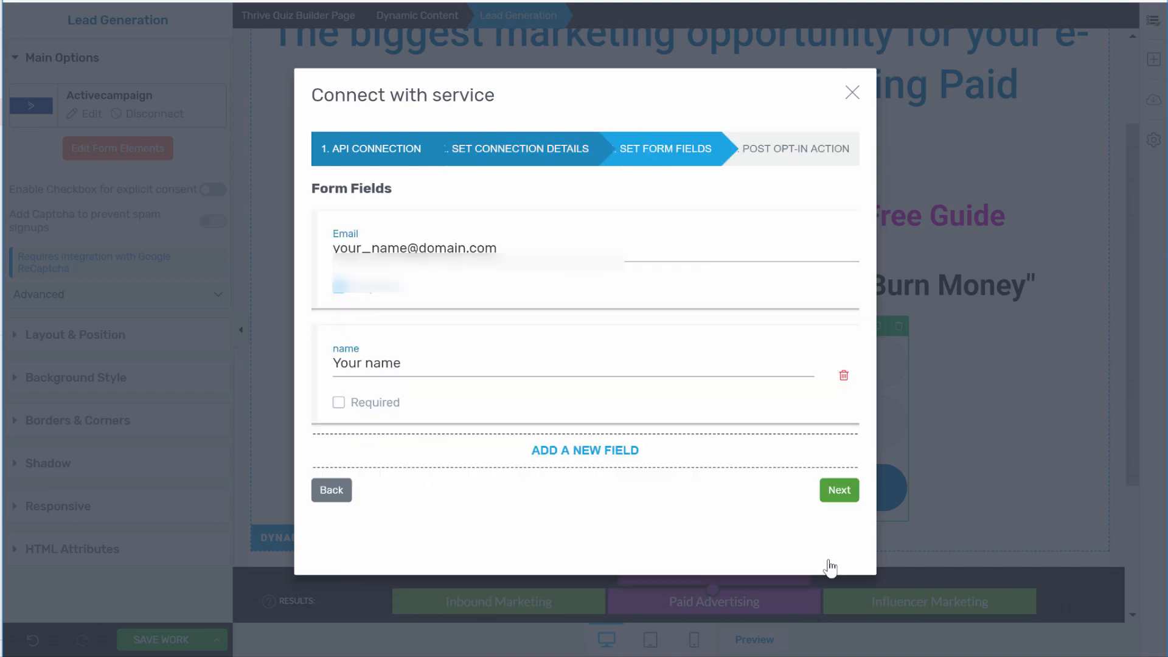
pyautogui.click(850, 503)
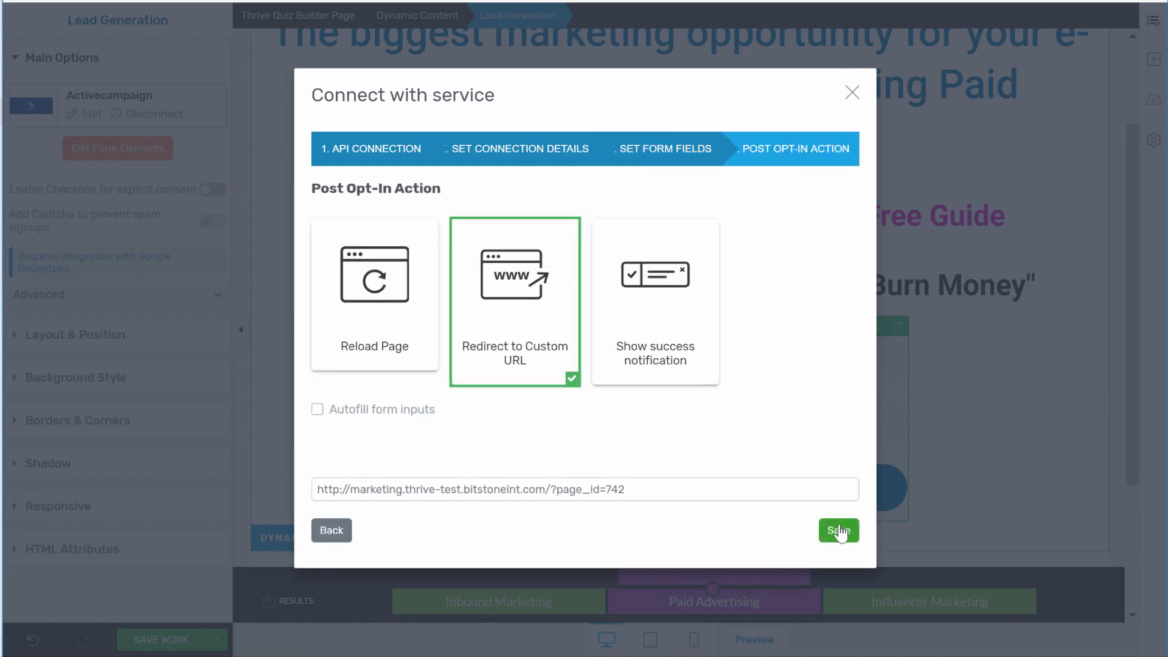
pyautogui.click(839, 531)
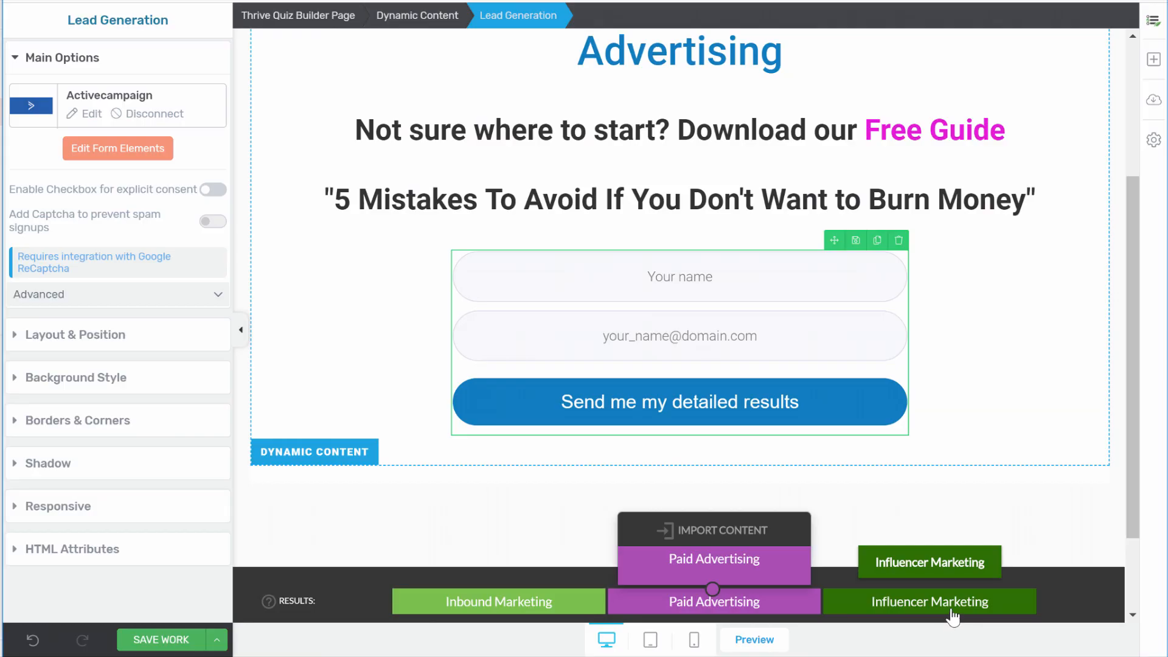
pyautogui.scroll(3, 907, 279)
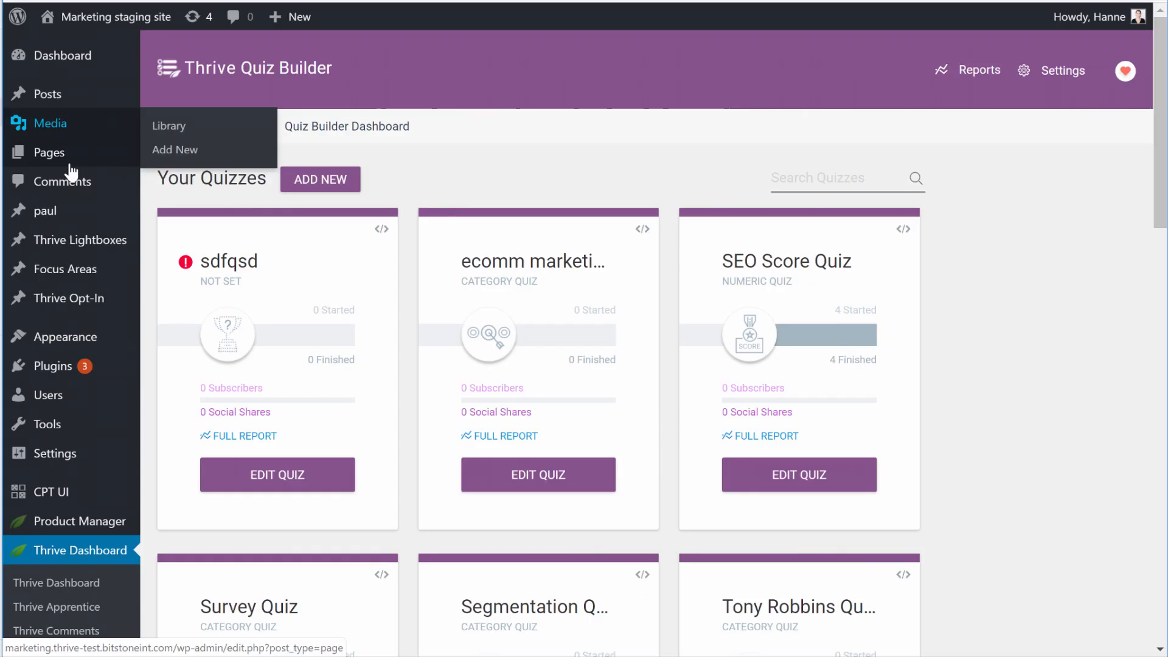
# Create a new page in WordPress and title it "Quiz".
pyautogui.moveTo(69, 155)
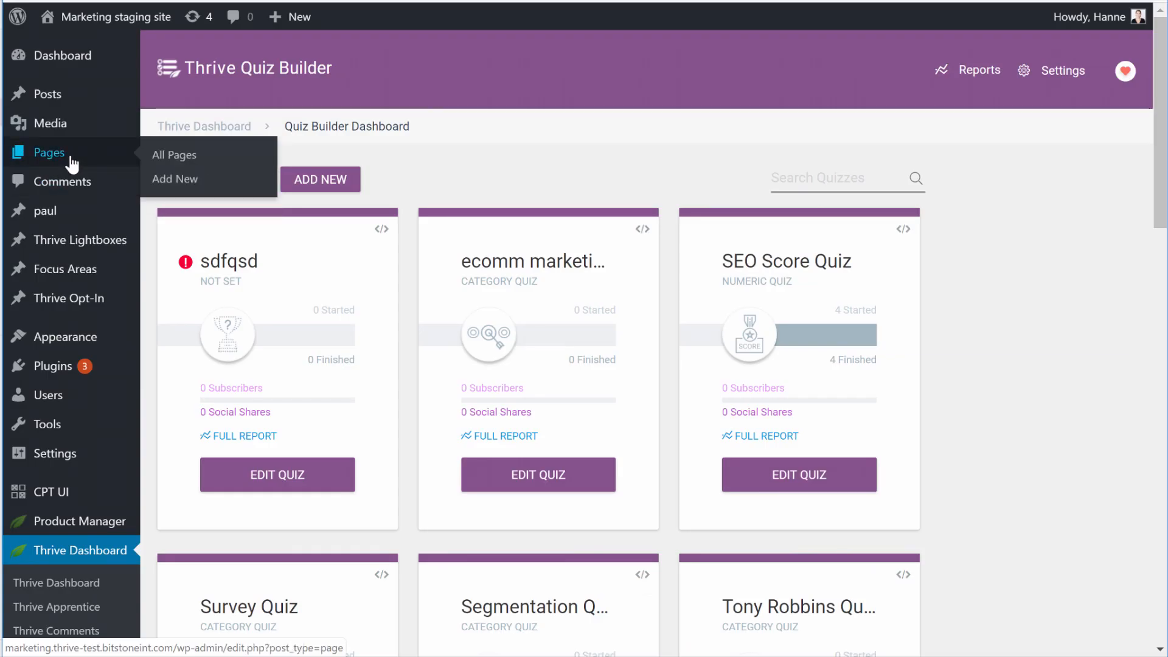
pyautogui.click(194, 181)
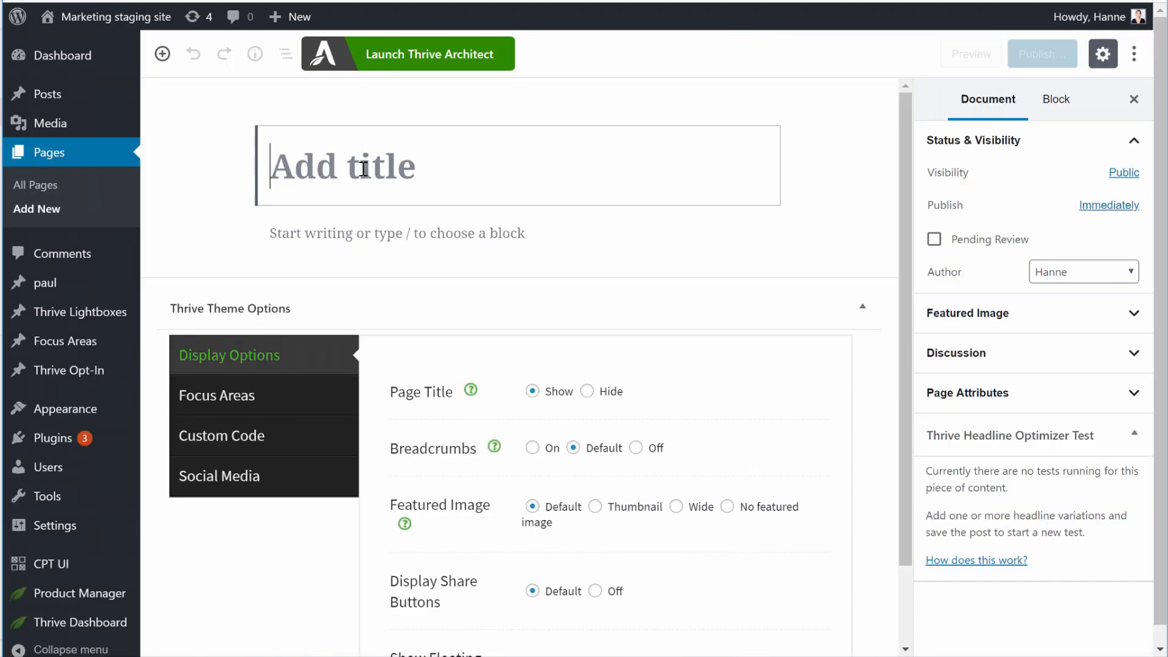
pyautogui.write('Quiz')
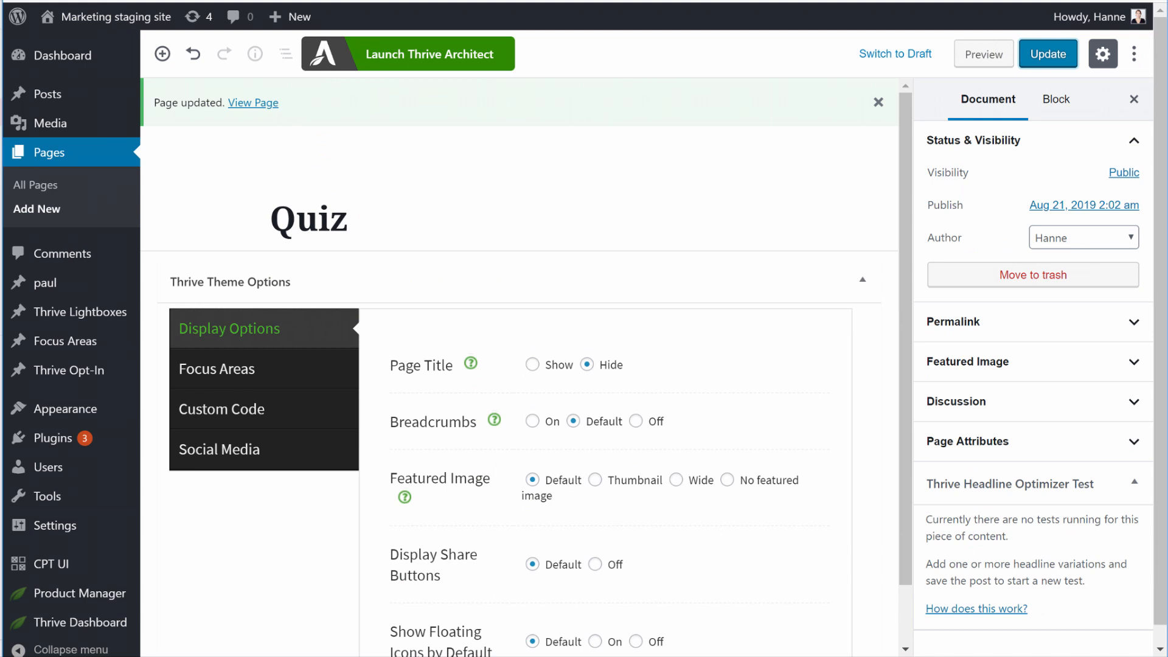
# Insert a Quiz element into the Quiz page's content area and assign the "ecomm marketing focus" quiz to it.
pyautogui.moveTo(78, 620)
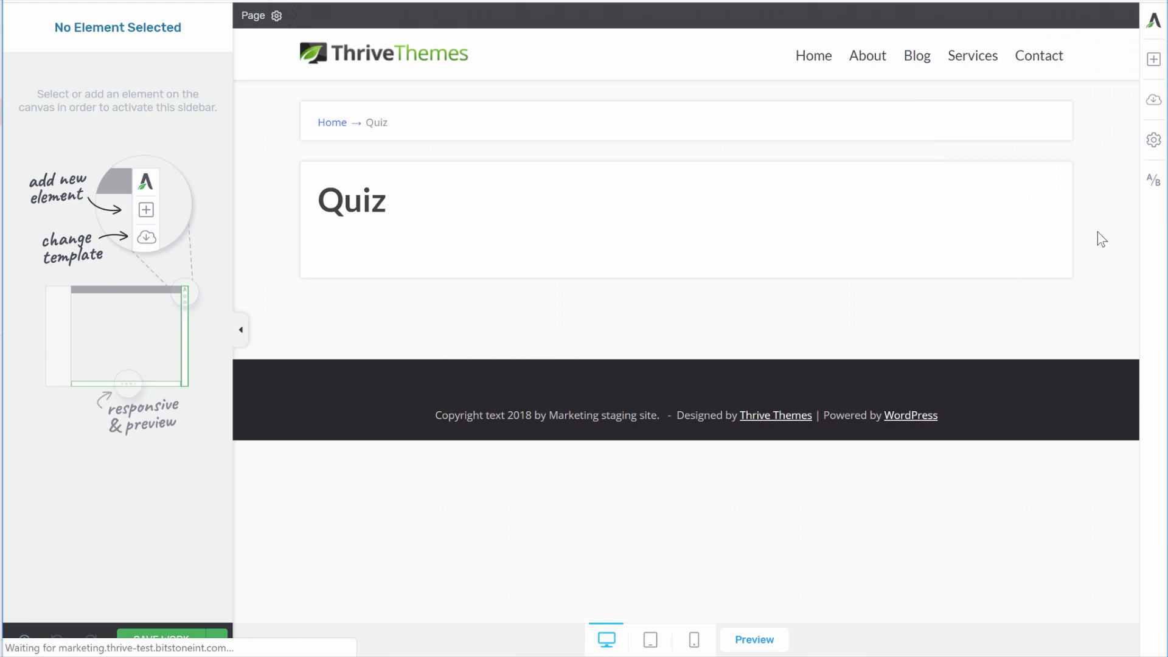
pyautogui.click(1153, 59)
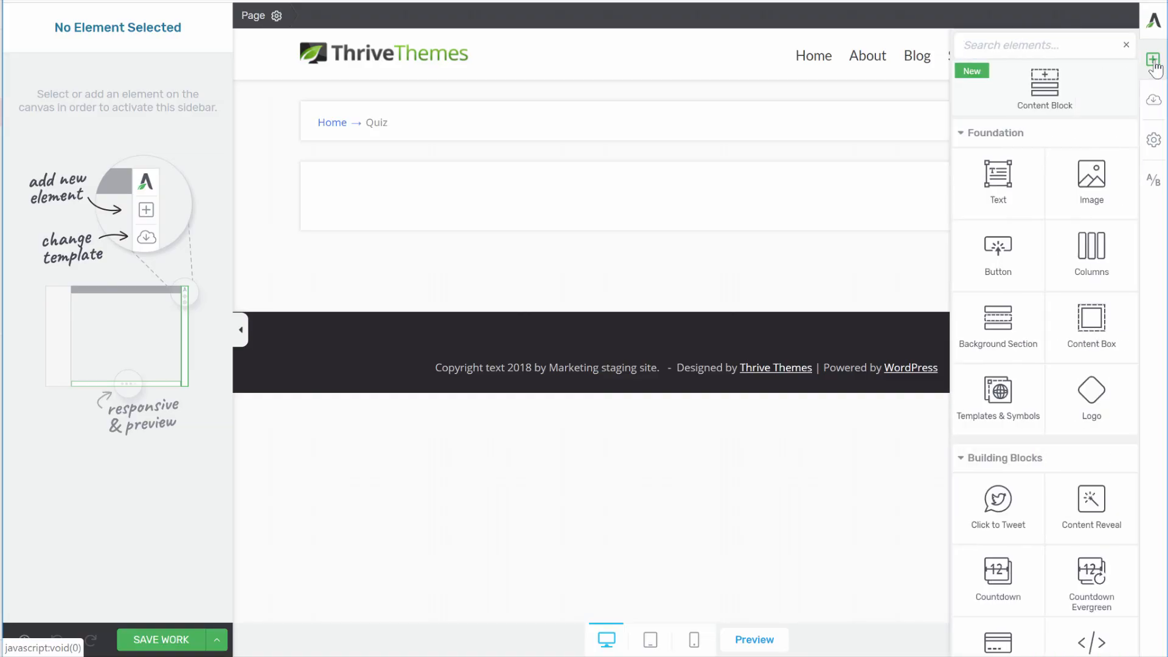
pyautogui.scroll(-15, 1039, 403)
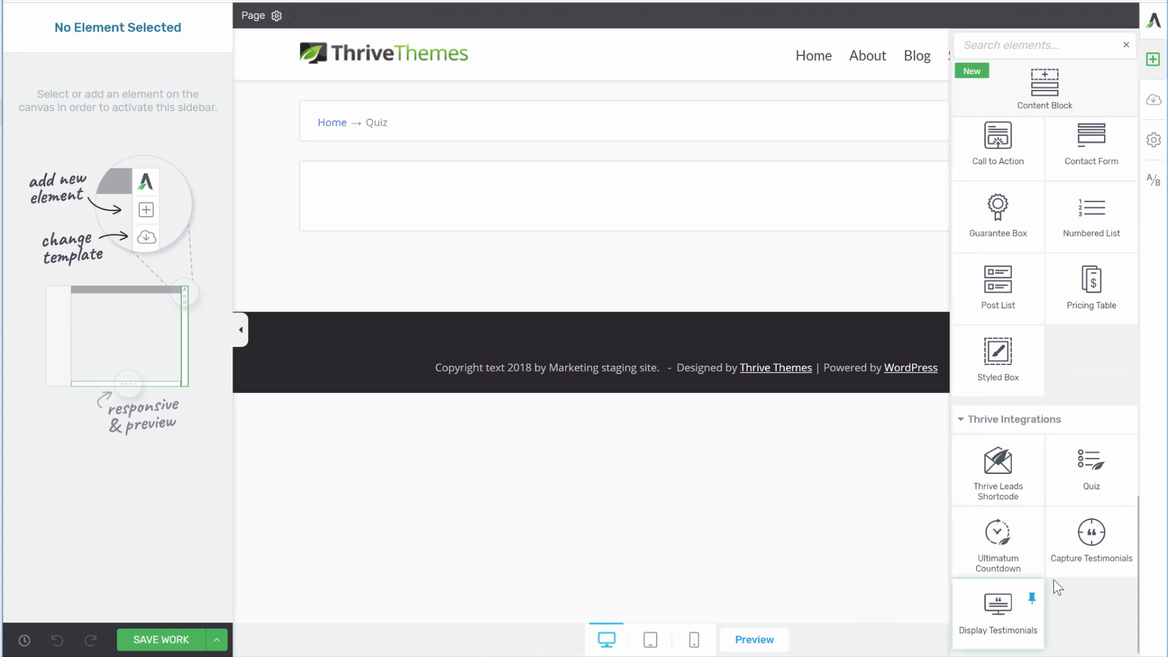
pyautogui.moveTo(1093, 482); pyautogui.dragTo(500, 213)
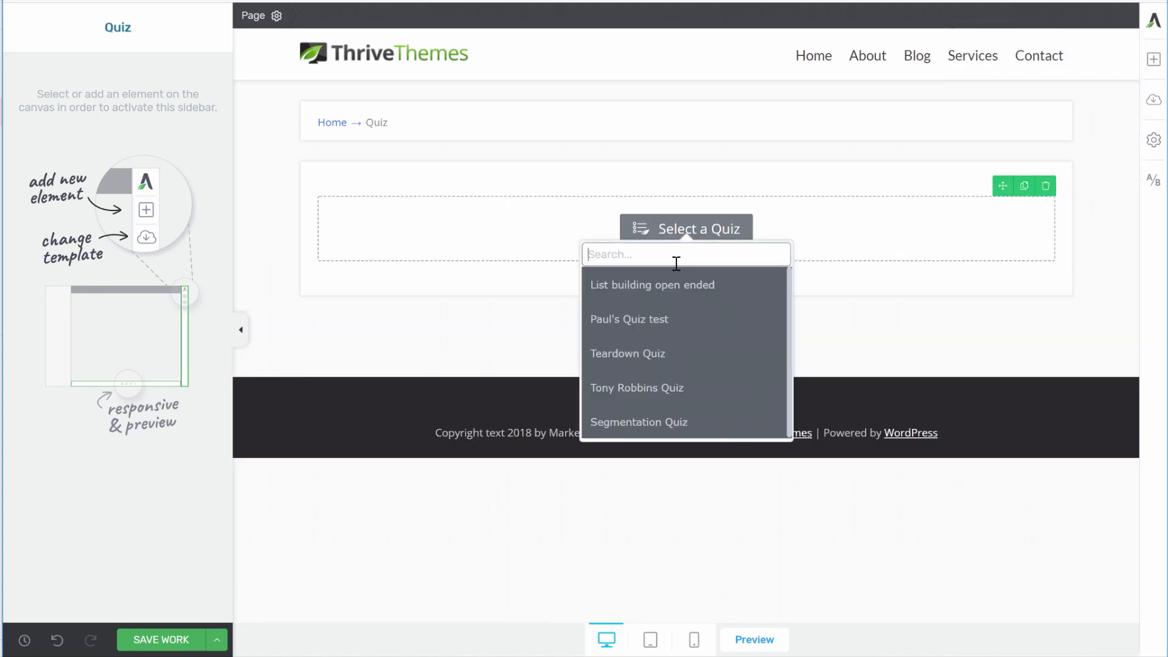
pyautogui.write('ecomm')
pyautogui.click(686, 291)
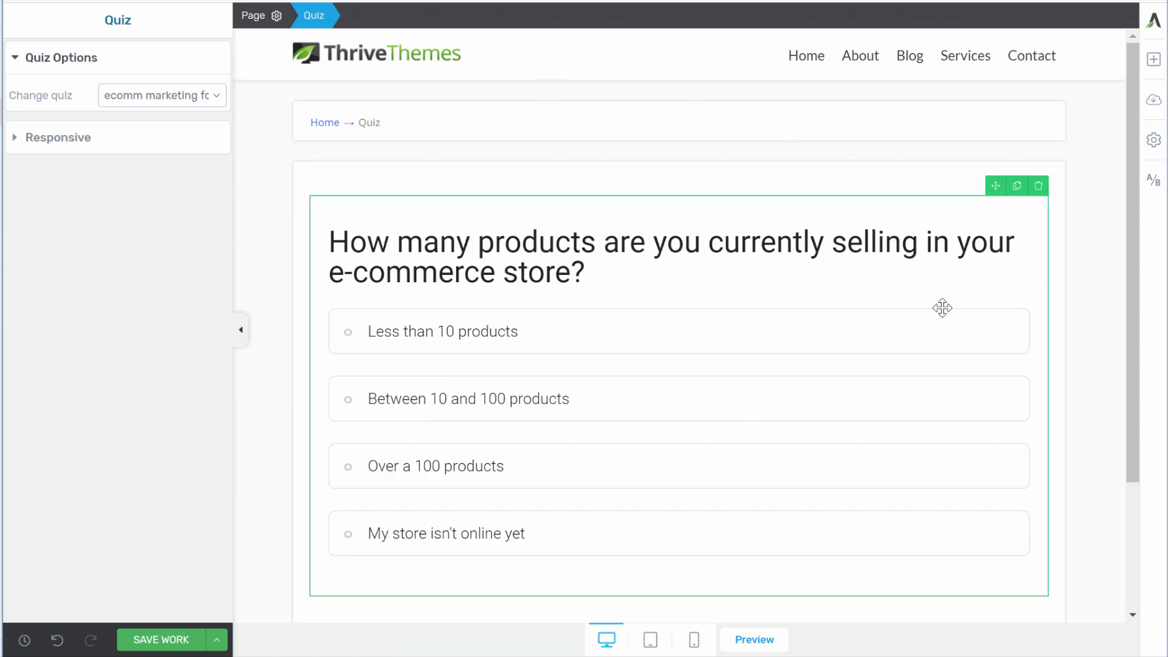
pyautogui.scroll(-1, 1090, 217)
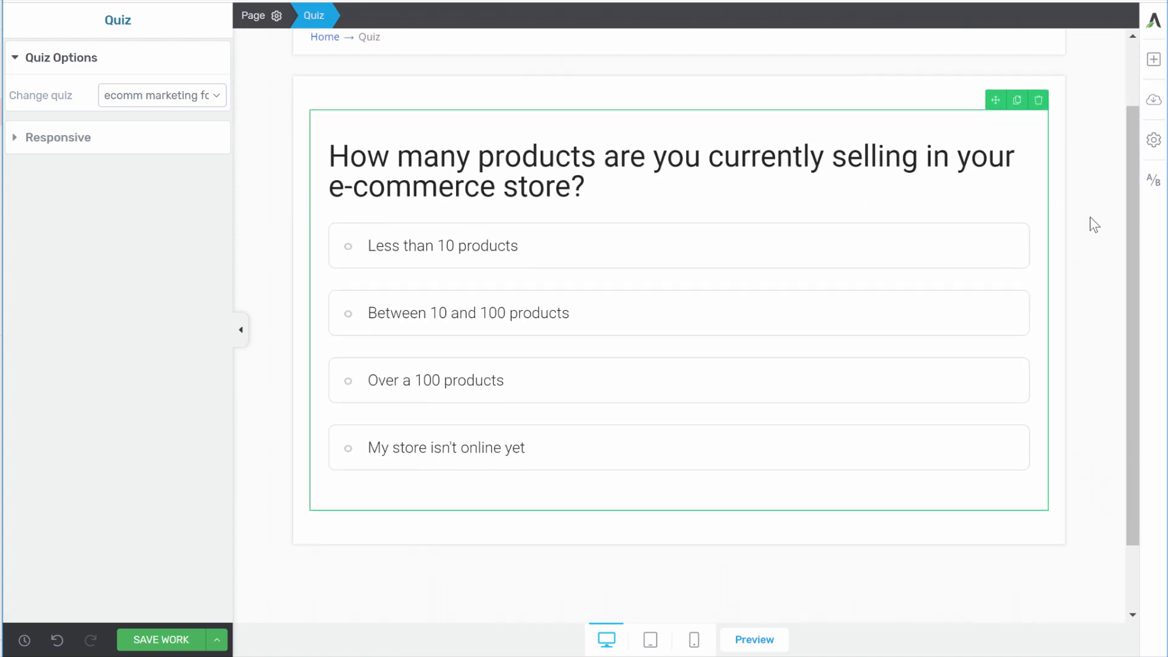
pyautogui.scroll(1, 1091, 217)
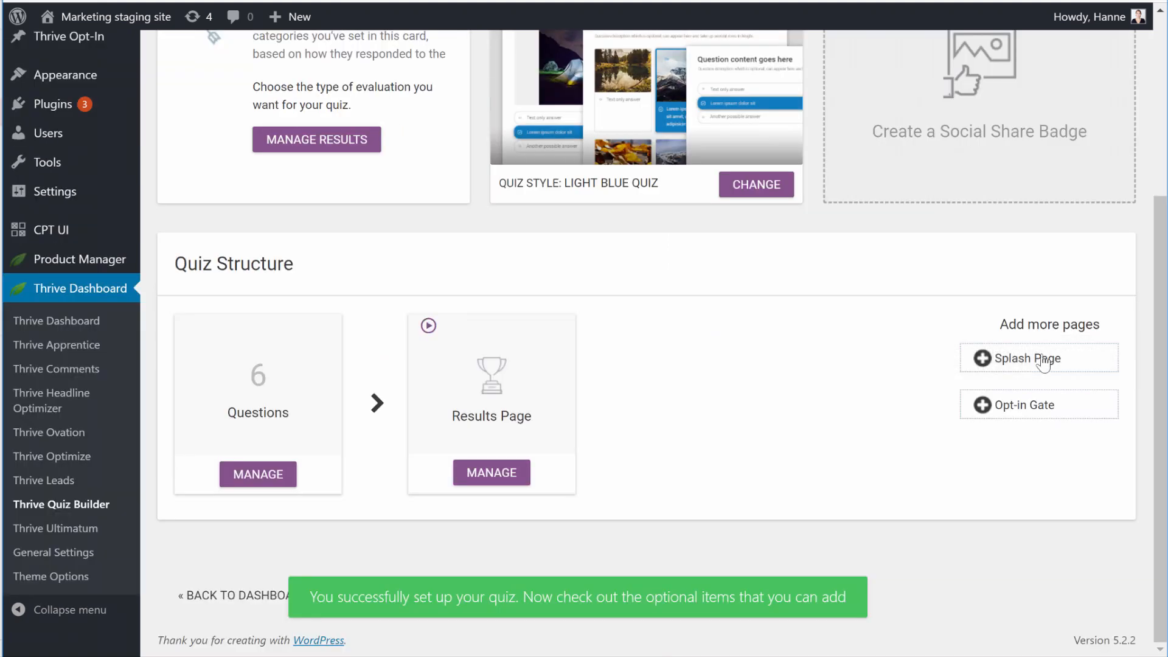
# Add a splash page to the quiz and head it "Feeling Overwhelmed? Find out what your online marketing focus should be for your e-commerce store.".
pyautogui.click(1039, 361)
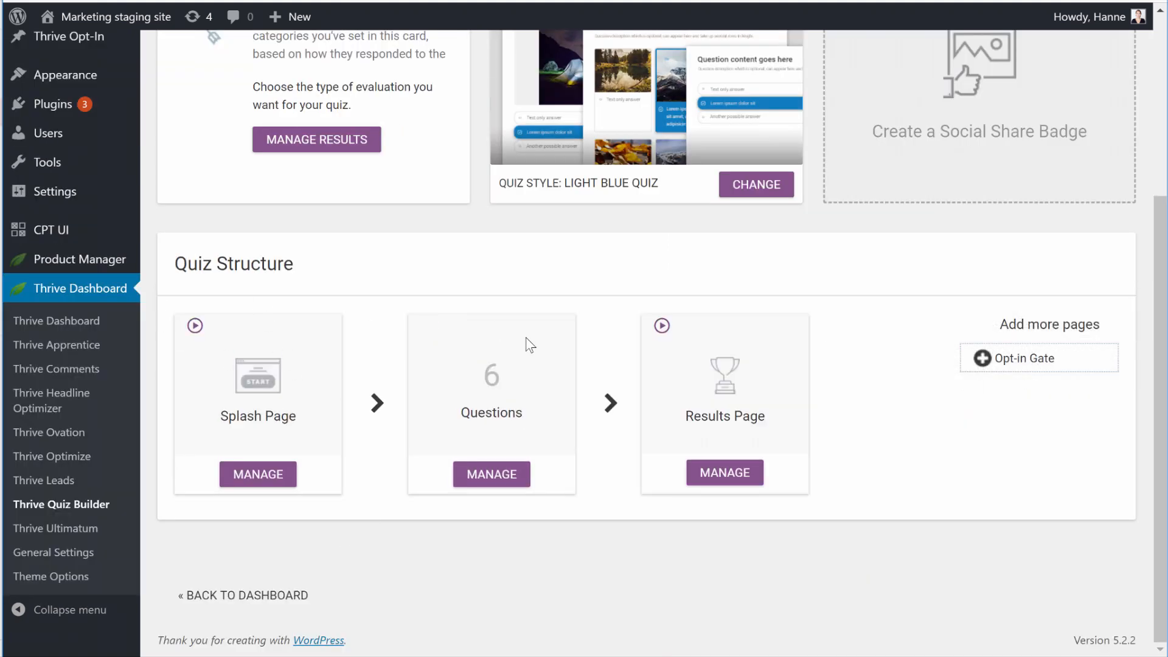
pyautogui.click(247, 482)
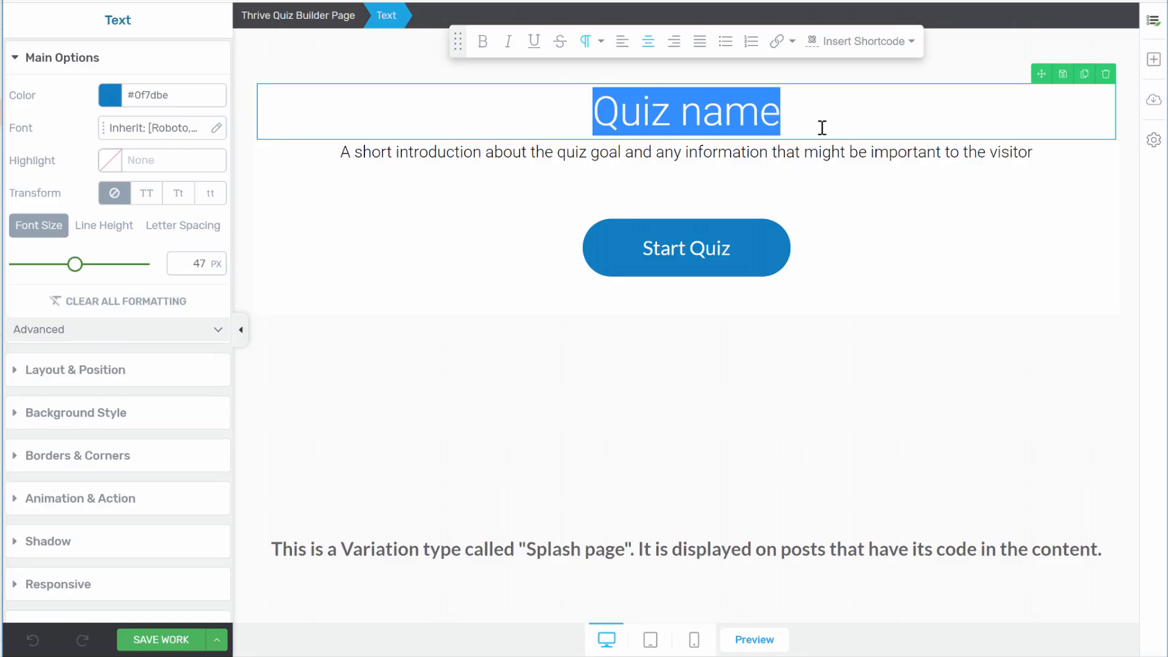
pyautogui.write('Feeling Overwhelmed? F')
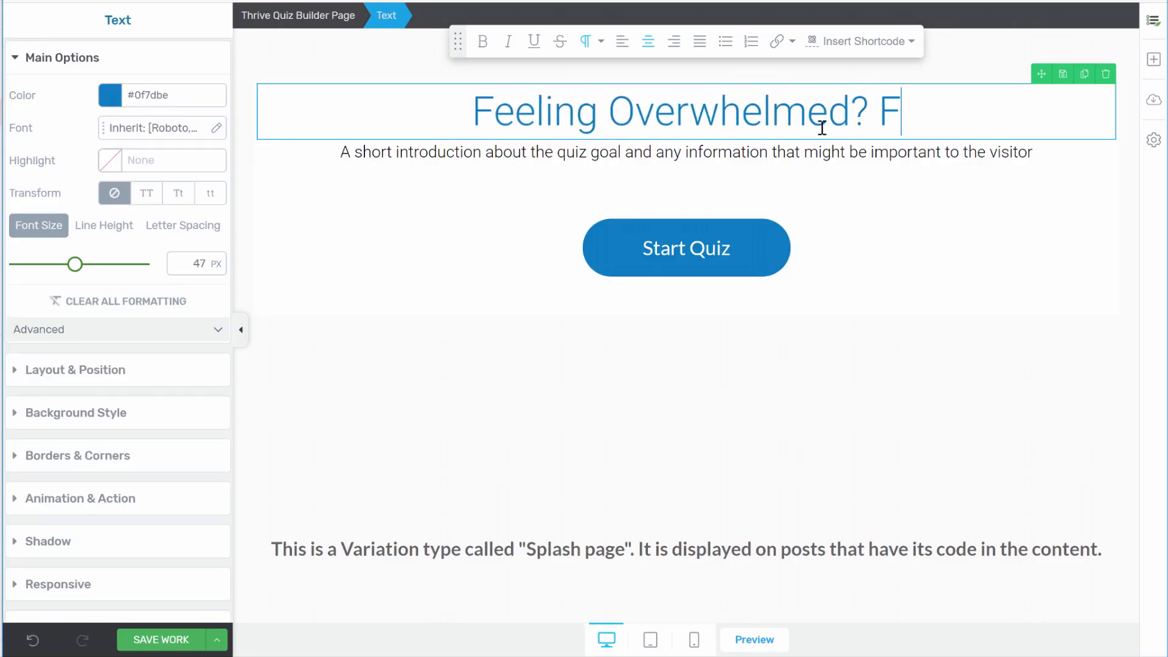
pyautogui.write('ind out what your focus should be in your online marketing')
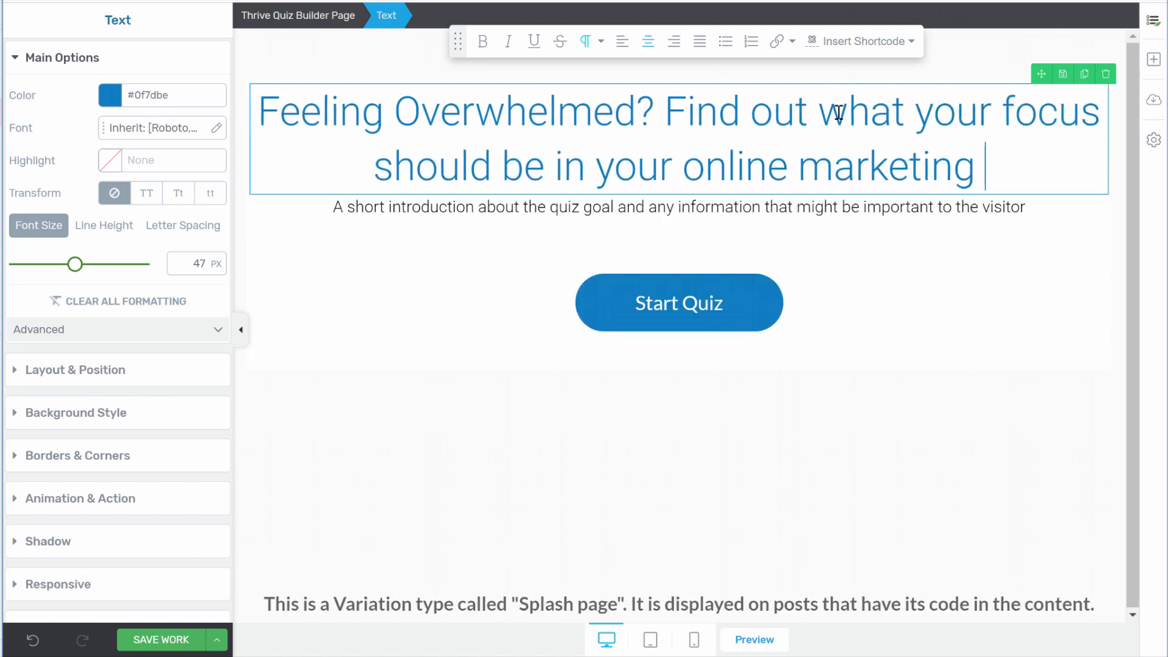
pyautogui.click(1003, 112)
pyautogui.write('online marketing')
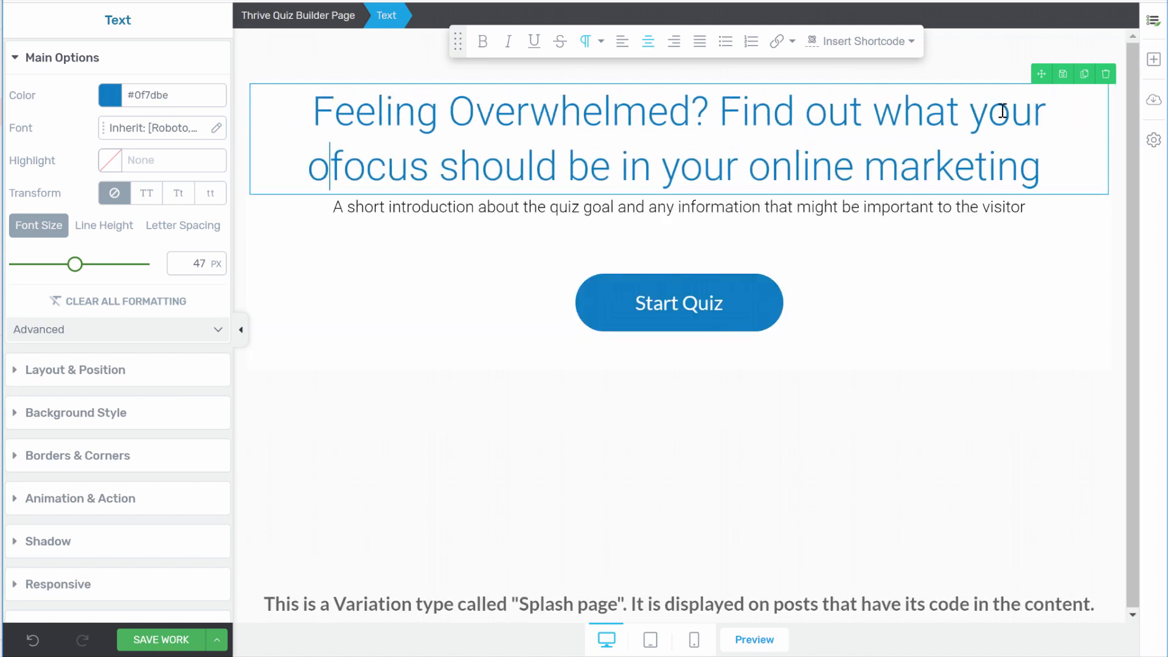
pyautogui.moveTo(792, 180); pyautogui.dragTo(835, 197)
pyautogui.write('for your e-commerce store.')
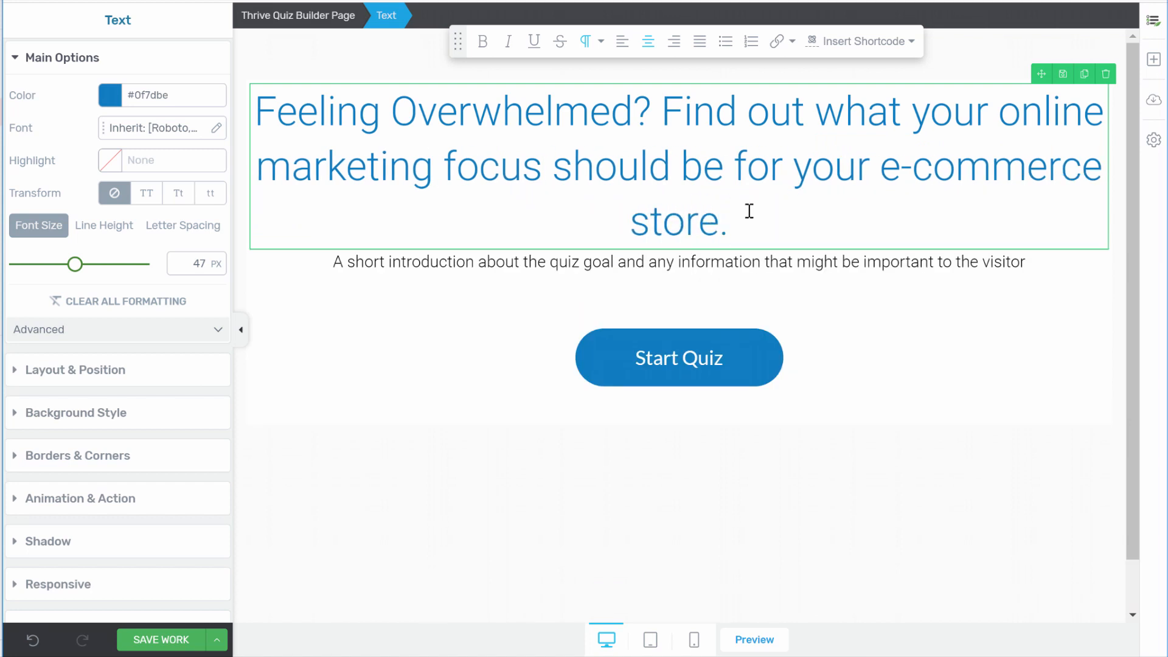
# Replace the splash page introduction with "We know it can be hard to decide what you should be focusing on next. Take the quiz to find out what".
pyautogui.tripleClick(906, 261)
pyautogui.write('We know it ')
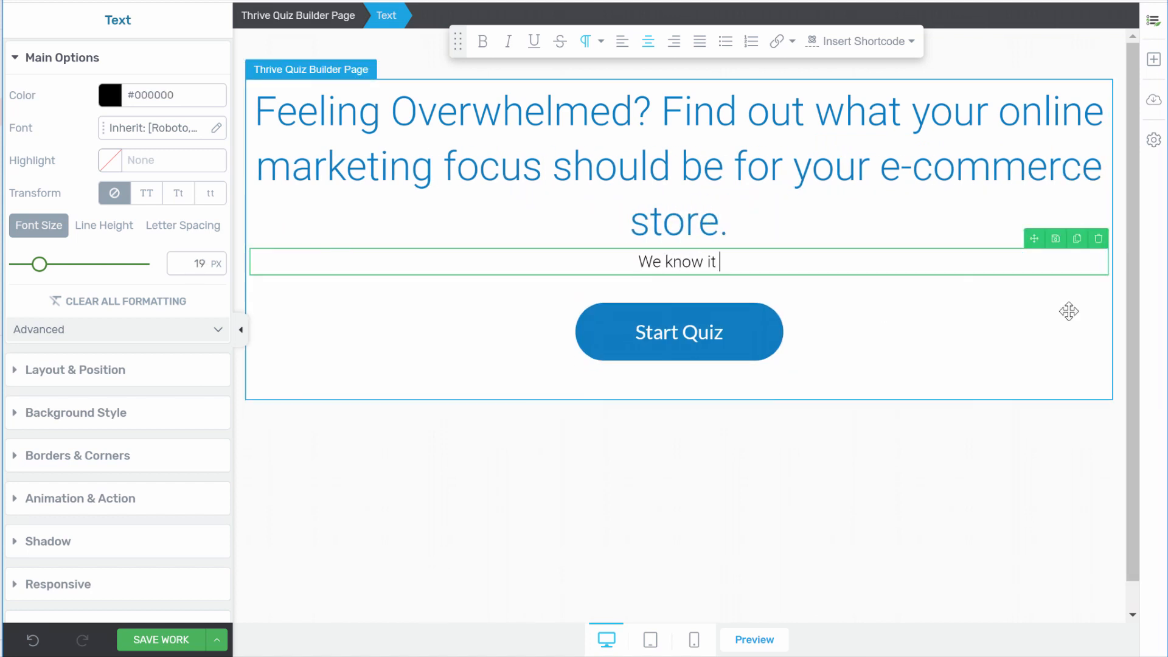
pyautogui.write('can be hard to decide what you should be focusing on n')
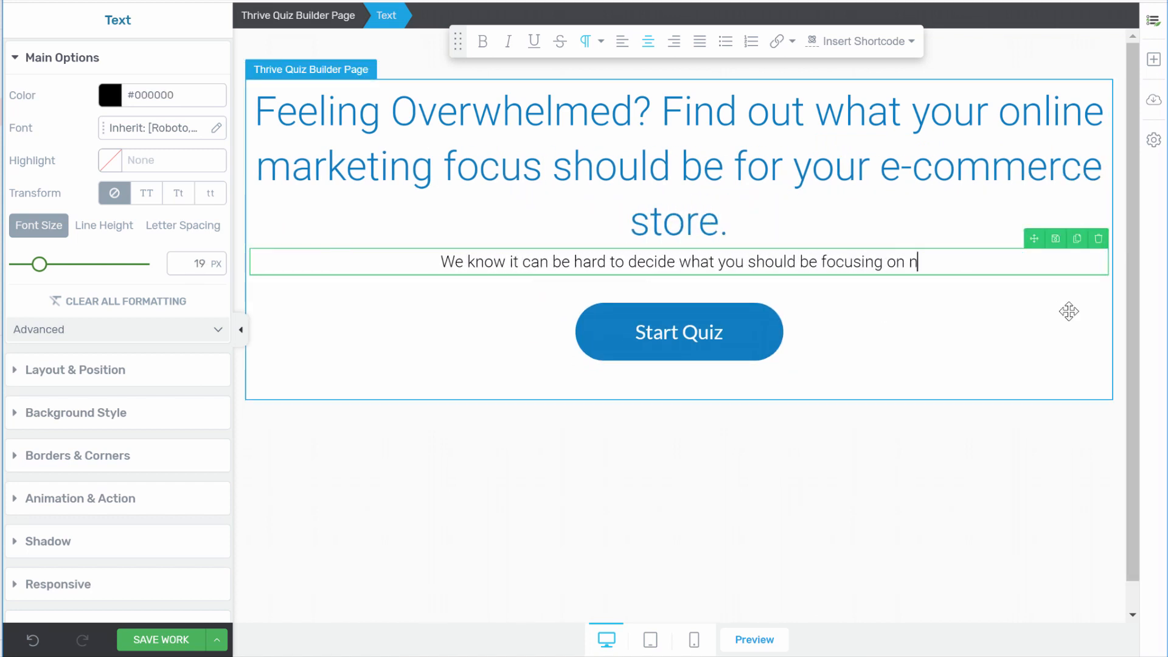
pyautogui.write('ext. Take the quiz to find out what ')
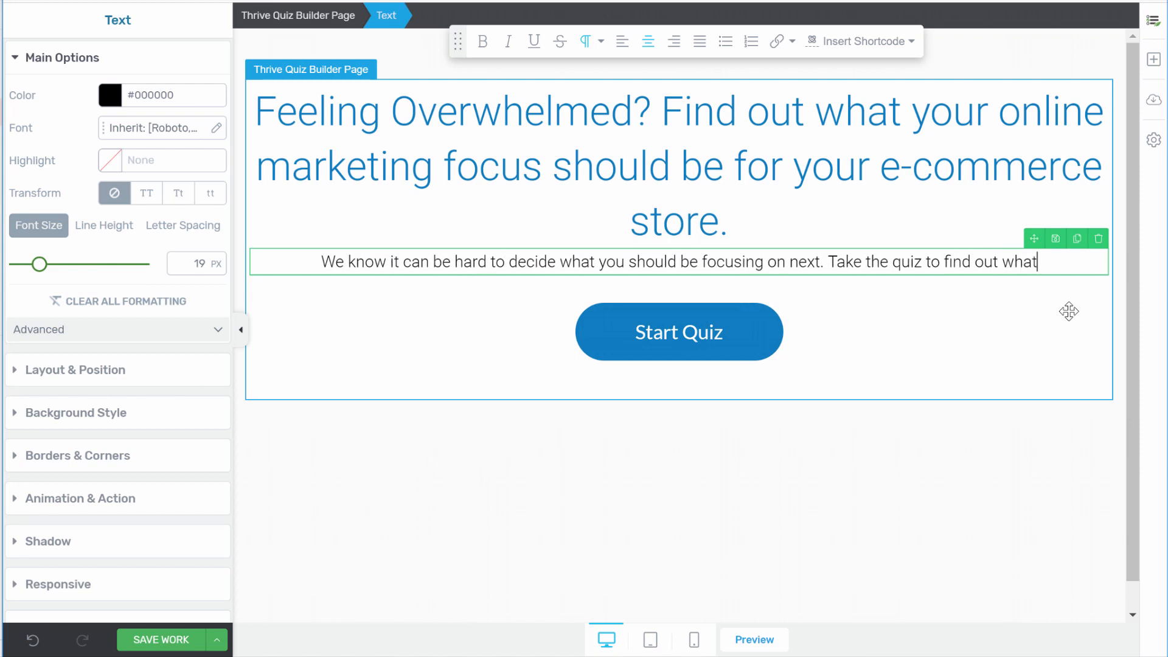
# Complete the introduction with "would make the biggest impact on your sales and how you can implement that strategy today!".
pyautogui.write('to do a')
pyautogui.press('BackSpace')
pyautogui.press('BackSpace')
pyautogui.press('BackSpace')
pyautogui.press('BackSpace')
pyautogui.press('BackSpace')
pyautogui.press('BackSpace')
pyautogui.press('BackSpace')
pyautogui.write('woudl ma')
pyautogui.press('BackSpace')
pyautogui.press('BackSpace')
pyautogui.press('BackSpace')
pyautogui.press('BackSpace')
pyautogui.press('BackSpace')
pyautogui.write('ld be focusing on next. Take the quiz to find out what would make the biggest impact on your s')
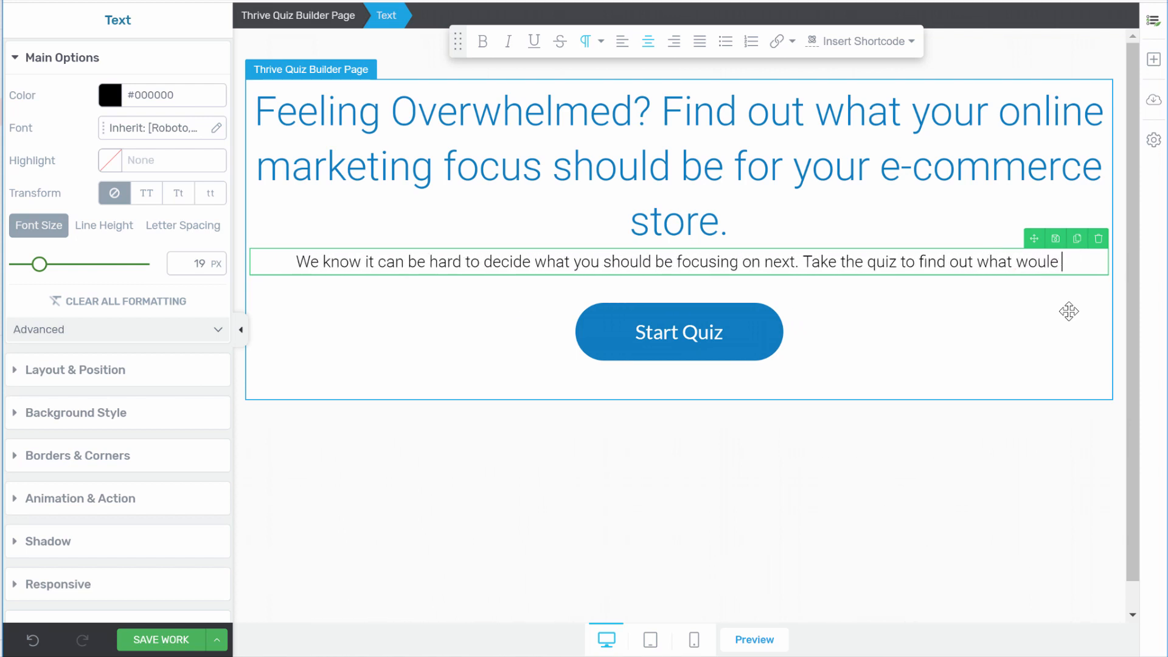
pyautogui.write('ales and how yo')
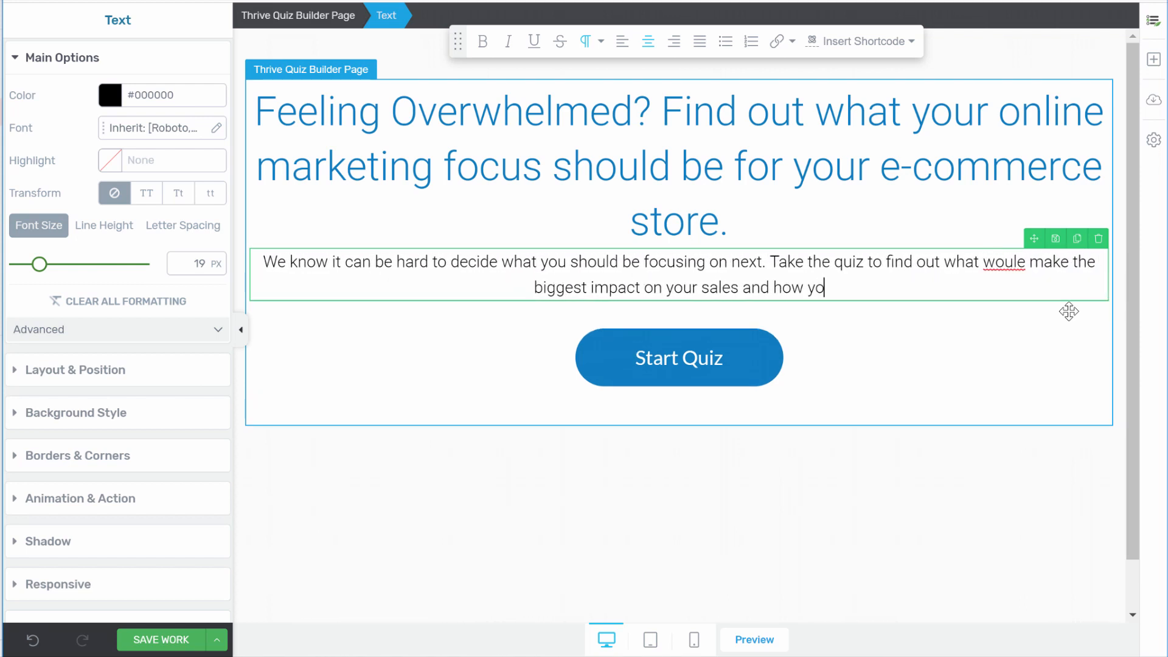
pyautogui.write('u can implement that strategy today!')
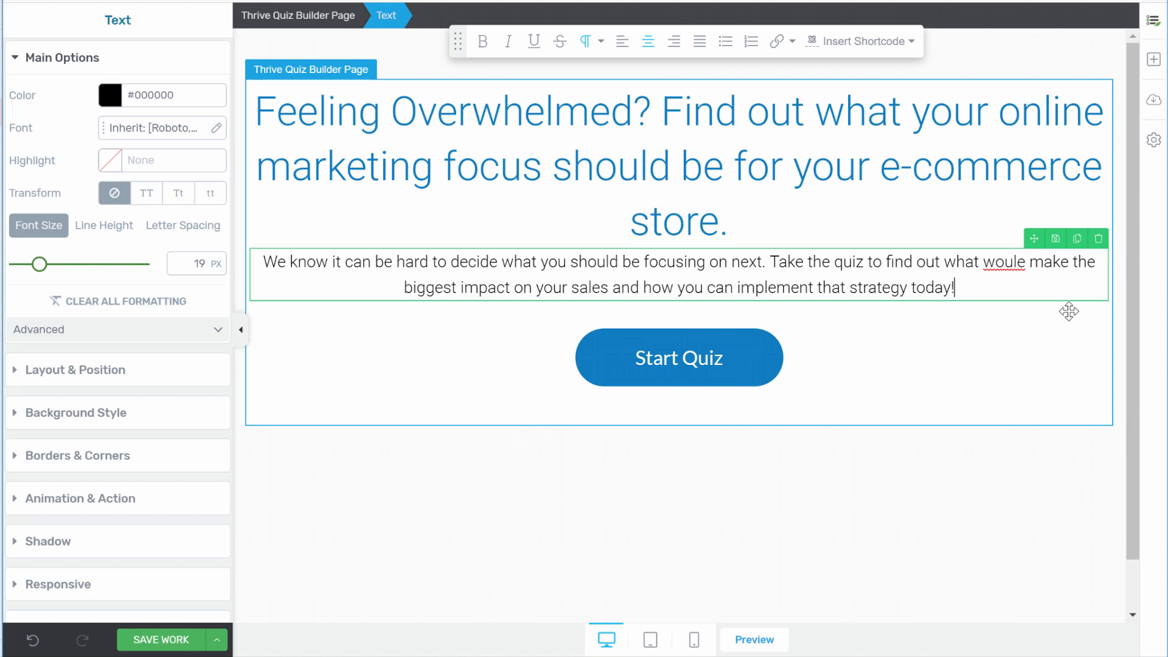
pyautogui.click(1025, 263)
pyautogui.press('BackSpace')
pyautogui.write('d')
# Change the splash page button's text to "Start the Quiz".
pyautogui.click(707, 363)
pyautogui.click(706, 364)
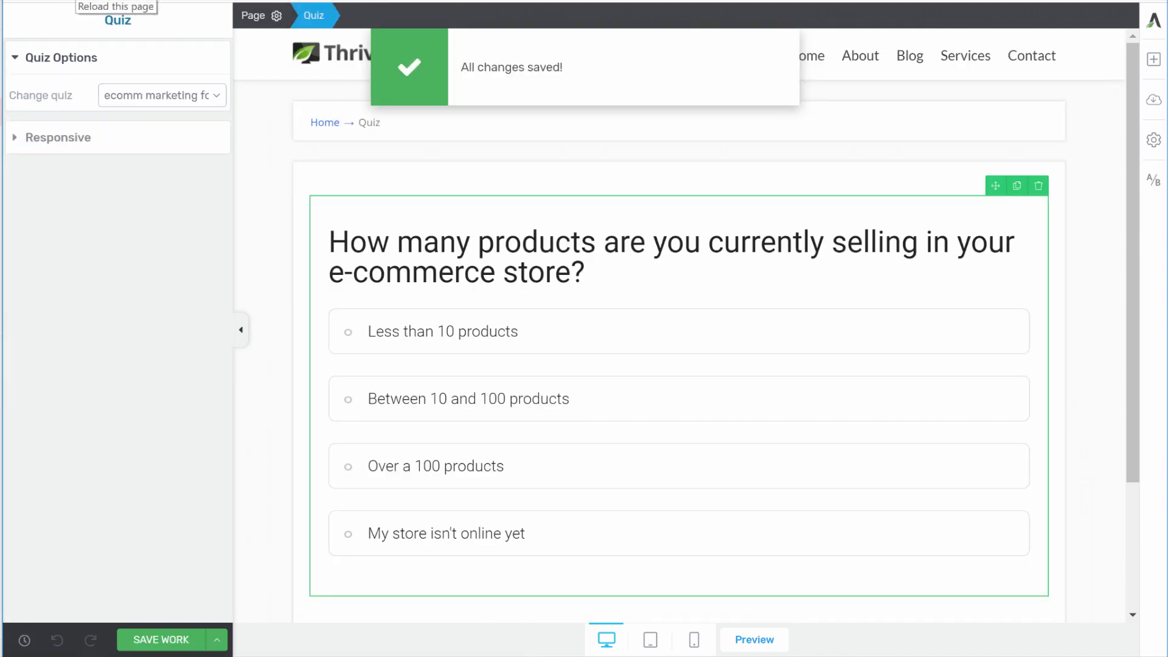
# Reload the Quiz page, preview it, and test the quiz by starting it and answering the first question with "My store isn't online yet".
pyautogui.click(75, 0)
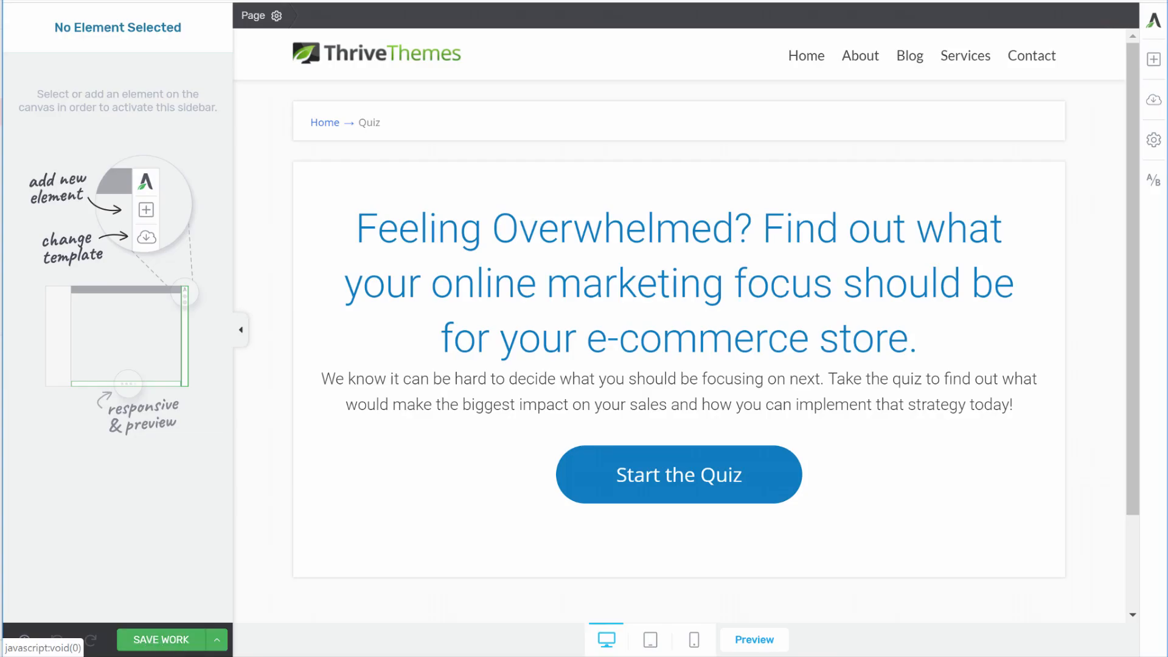
pyautogui.click(754, 640)
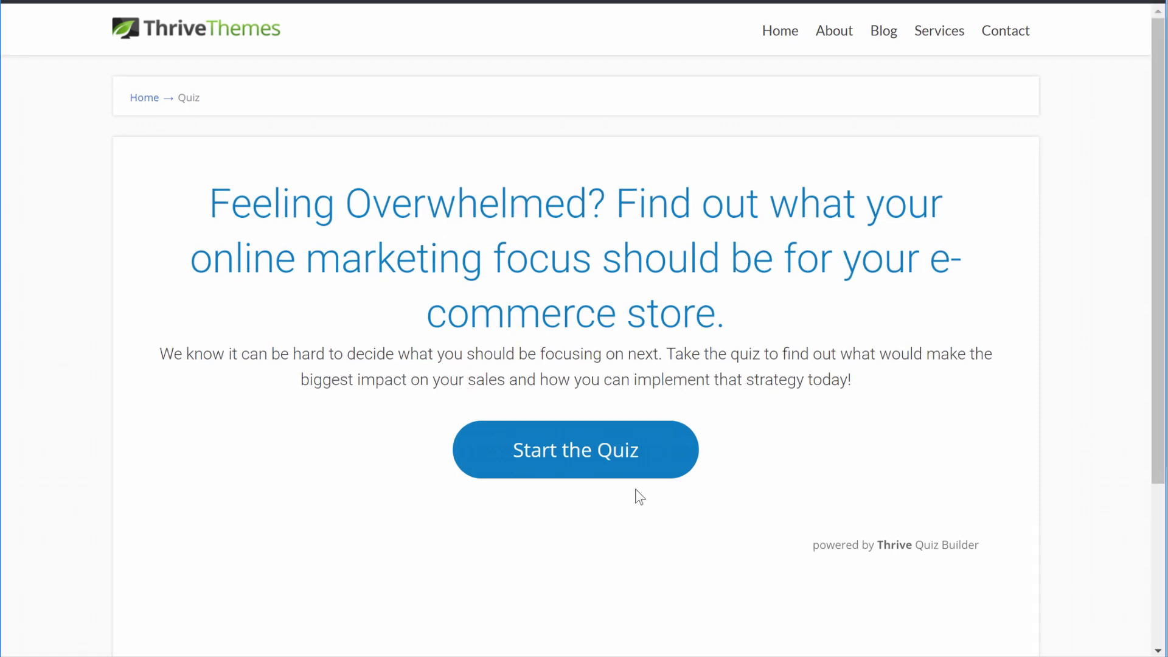
pyautogui.click(592, 454)
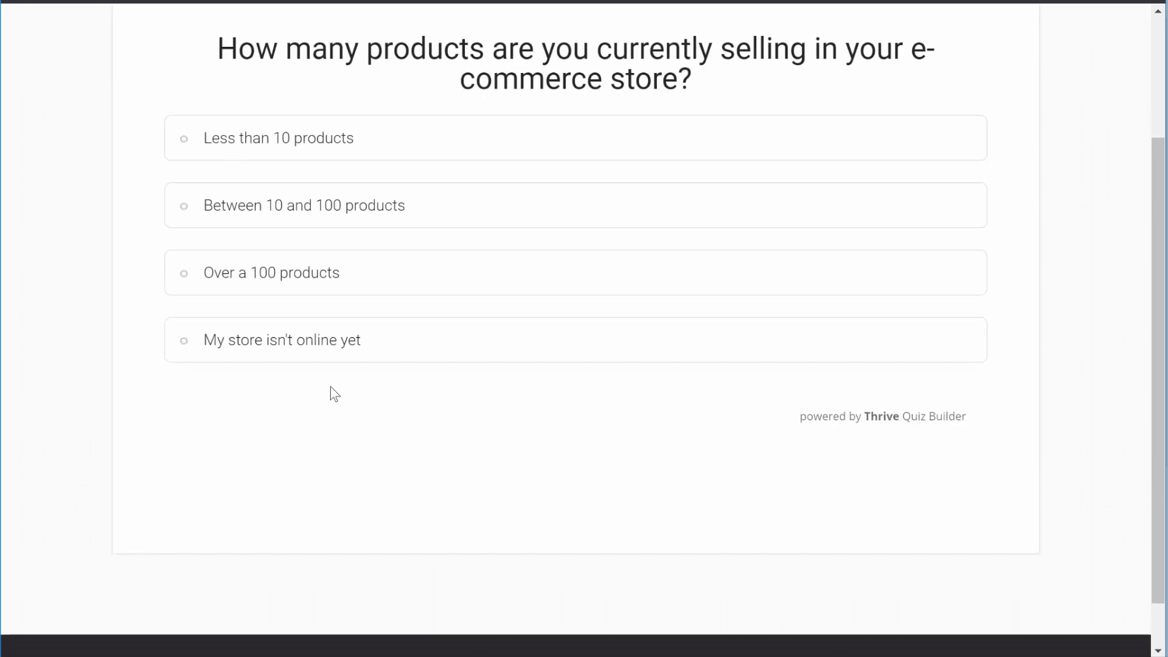
pyautogui.click(339, 359)
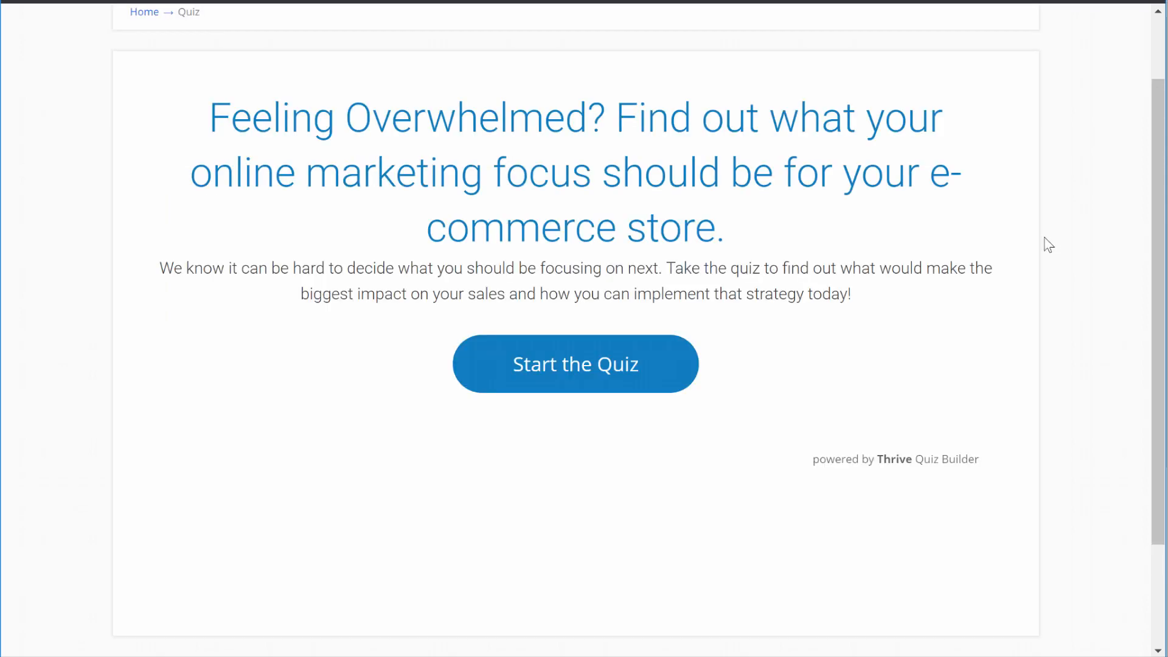
# Test the quiz with the answers "Over a 100 products", "Yes, but I don't post on it regularly" and "No, I'm selling to a broad audience".
pyautogui.click(563, 367)
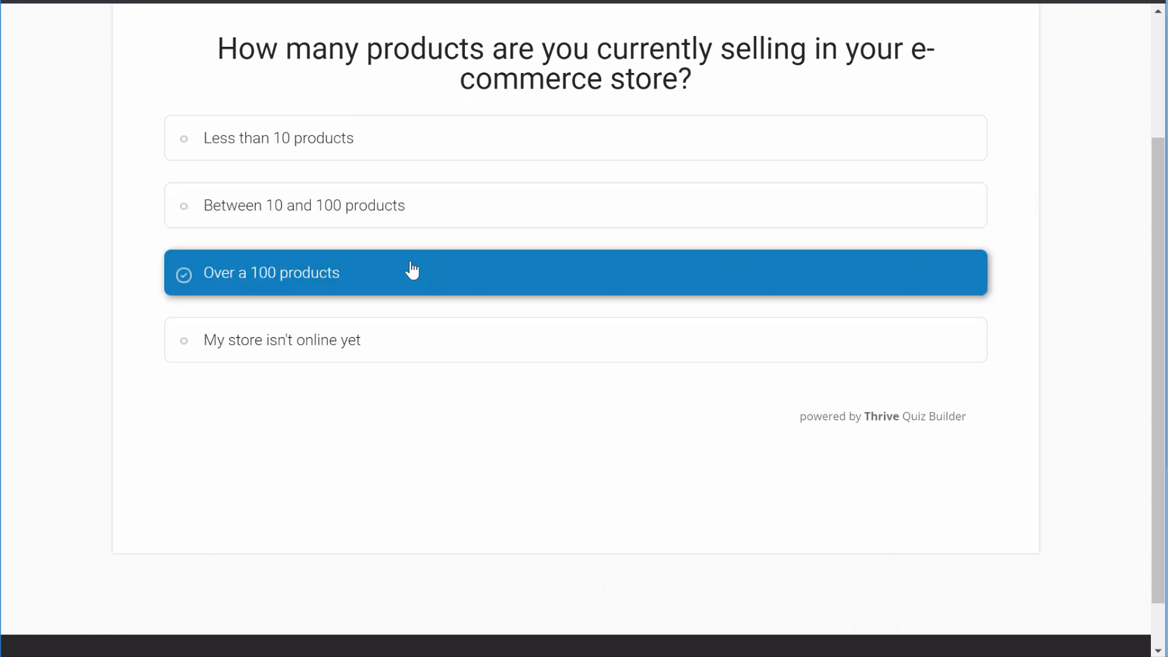
pyautogui.click(412, 270)
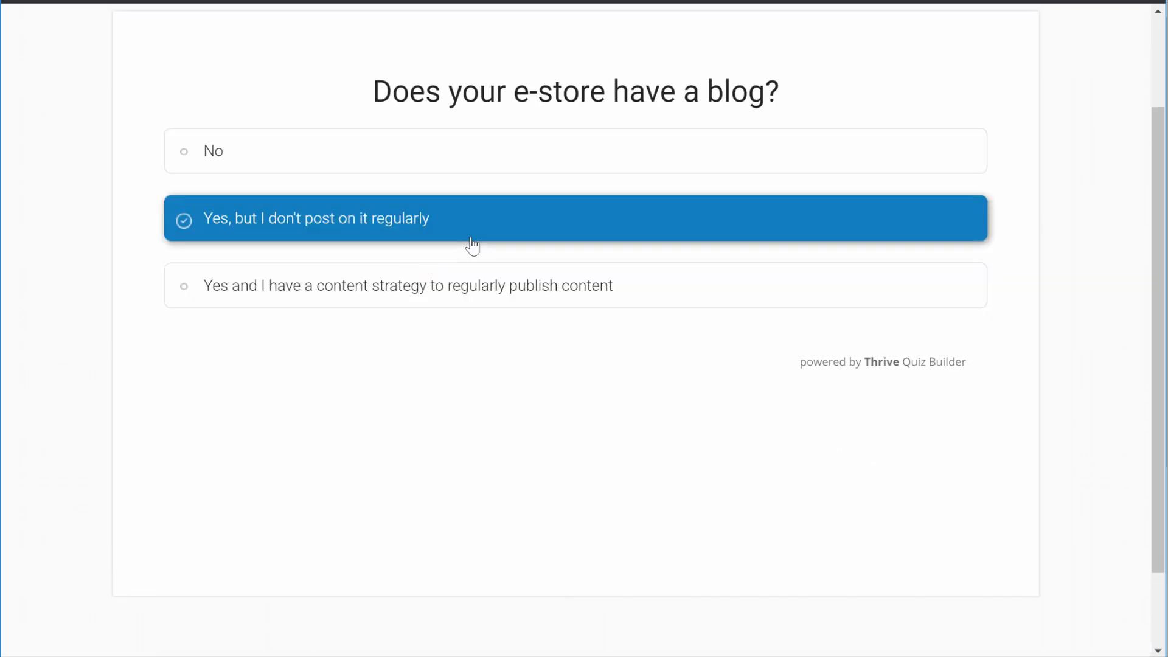
pyautogui.click(501, 231)
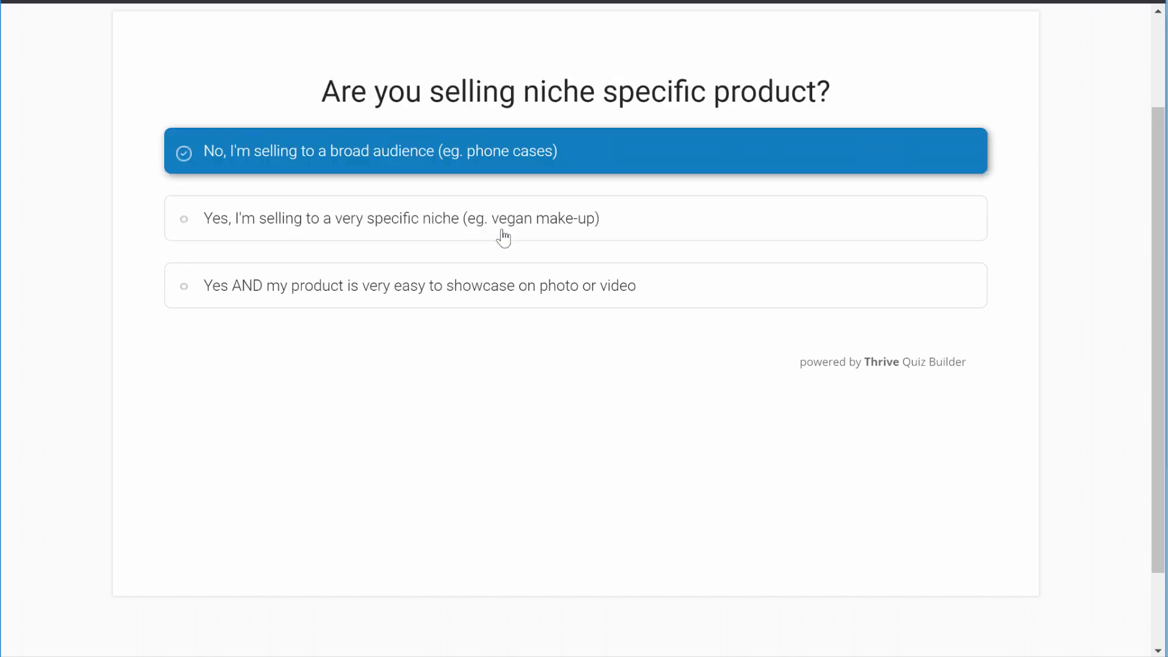
pyautogui.click(610, 156)
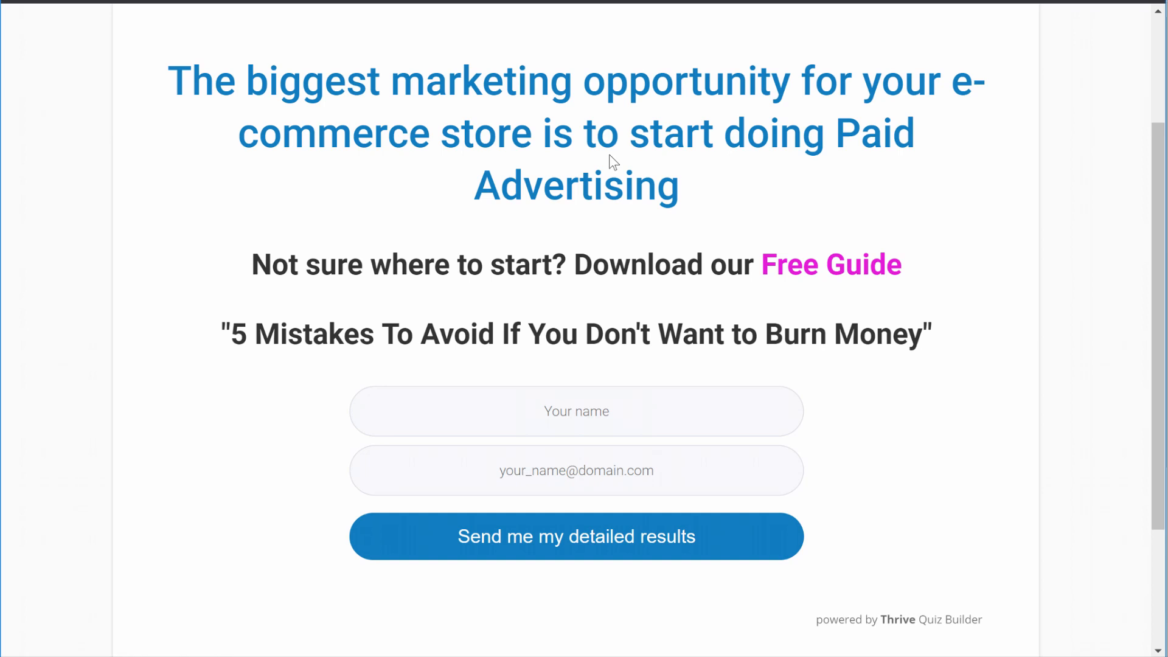
pyautogui.click(567, 429)
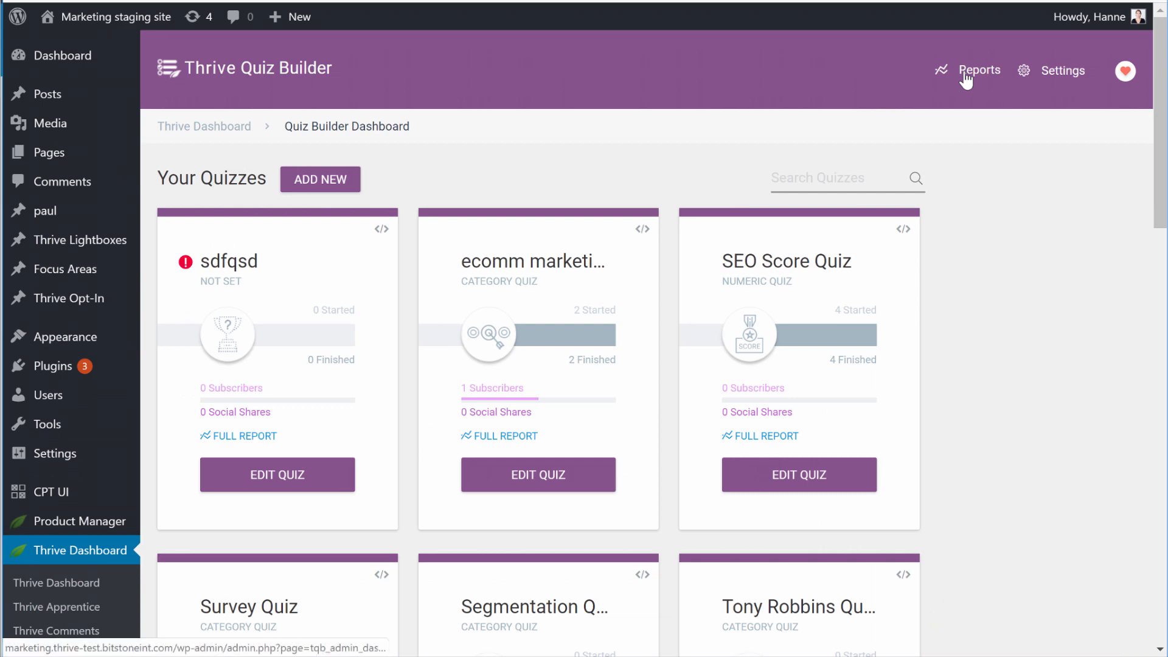
# Open the quiz reports and review the Quiz Completions graph and table for the "ecomm marketing focus" quiz.
pyautogui.click(976, 70)
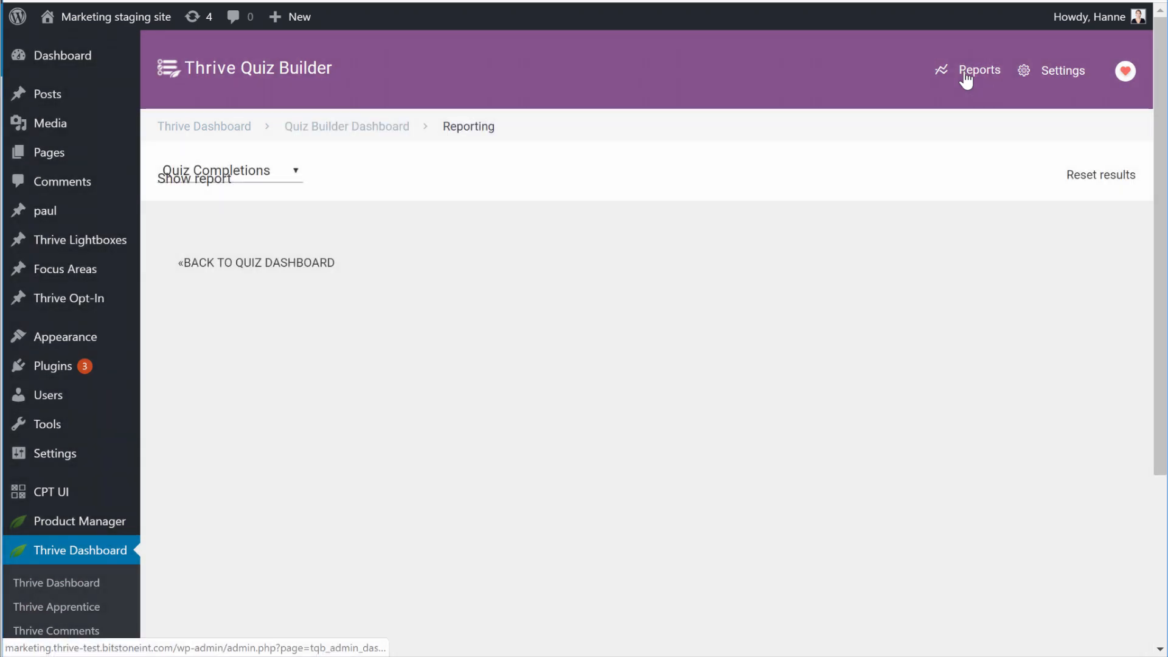
pyautogui.click(457, 180)
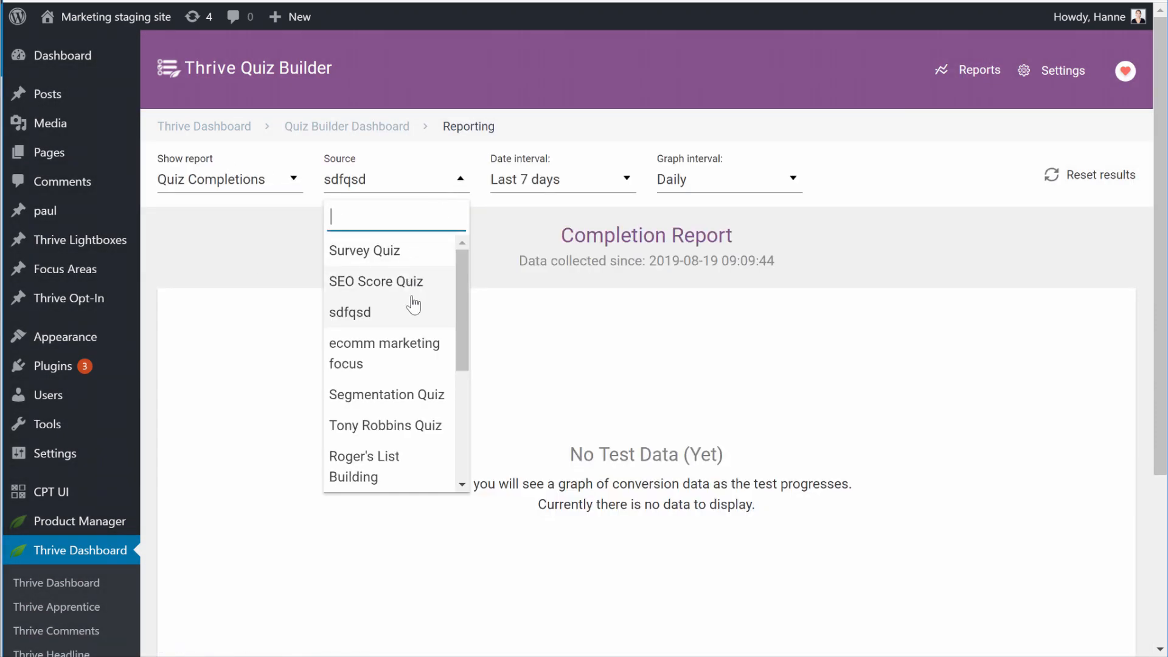
pyautogui.click(407, 348)
pyautogui.scroll(-3, 833, 165)
pyautogui.scroll(-2, 833, 165)
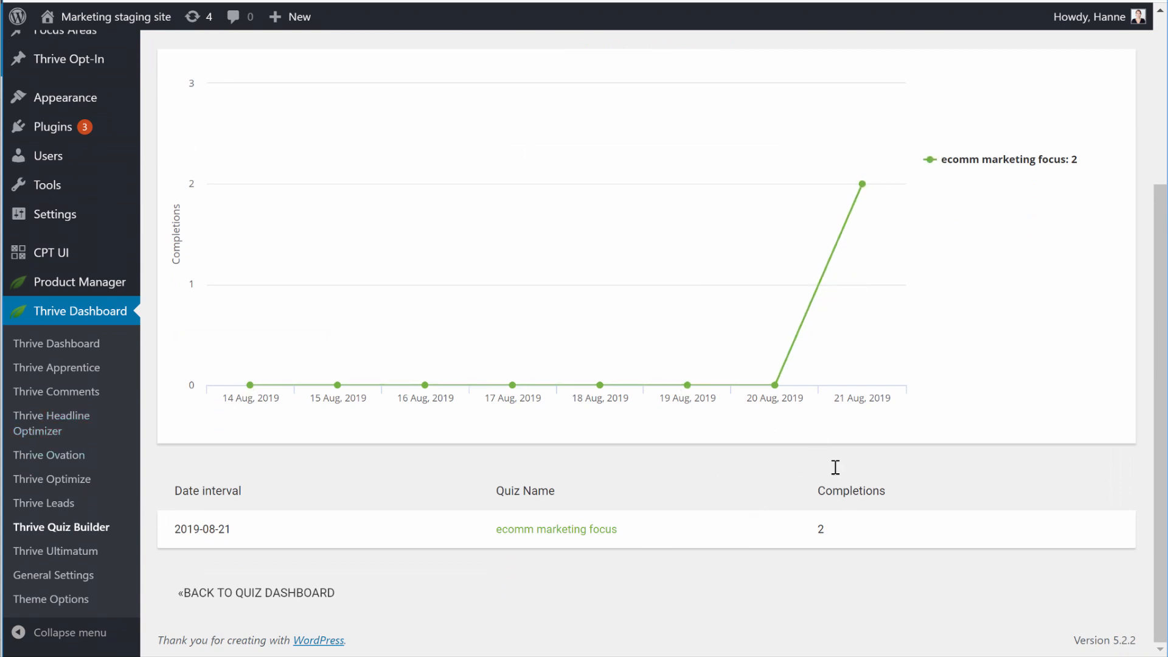
# Show the Questions report for the "ecomm marketing focus" quiz and review the answer breakdown and open-ended responses for each question.
pyautogui.scroll(5, 835, 469)
pyautogui.click(225, 179)
pyautogui.click(200, 278)
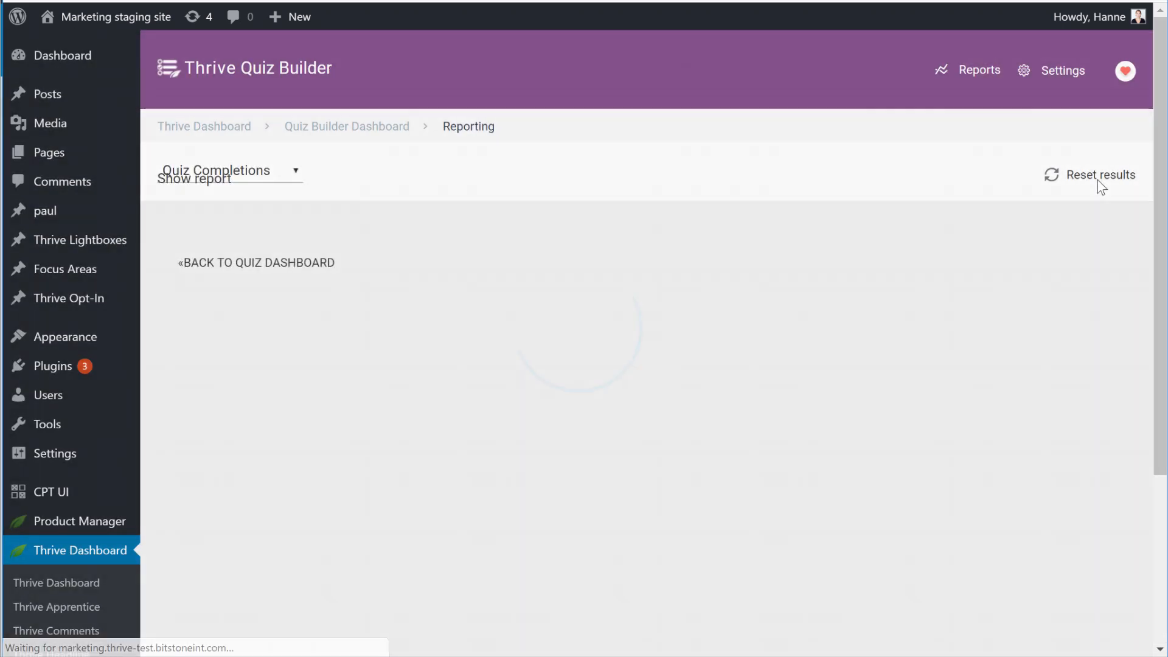
pyautogui.scroll(-3, 517, 311)
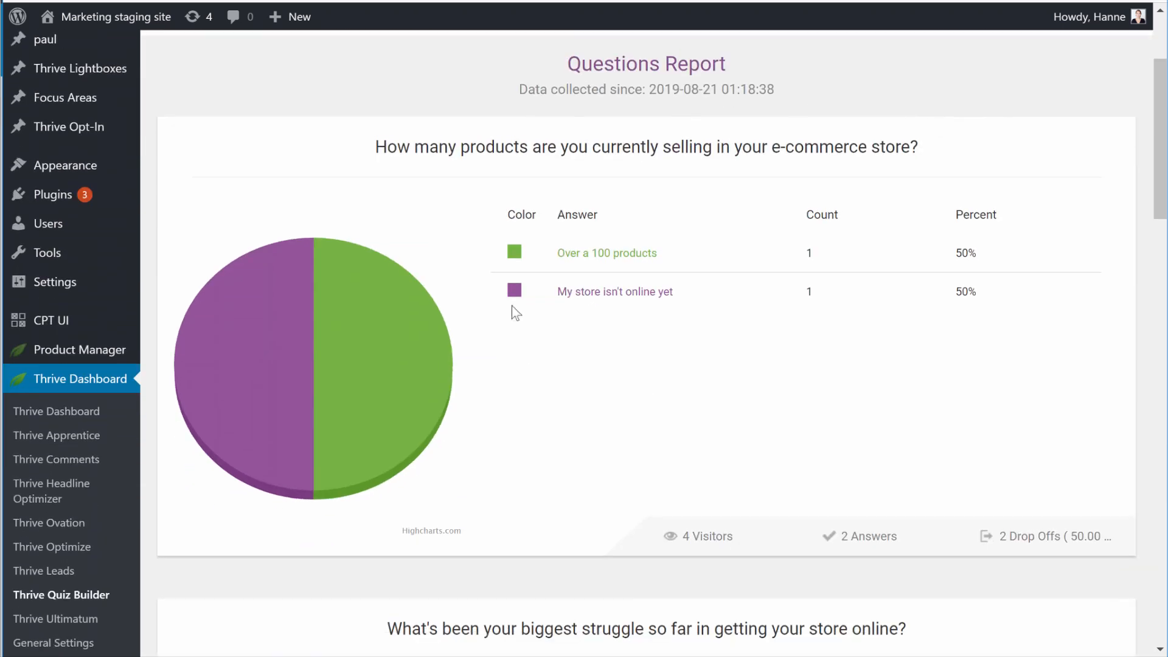
pyautogui.scroll(-6, 836, 204)
pyautogui.scroll(-6, 834, 202)
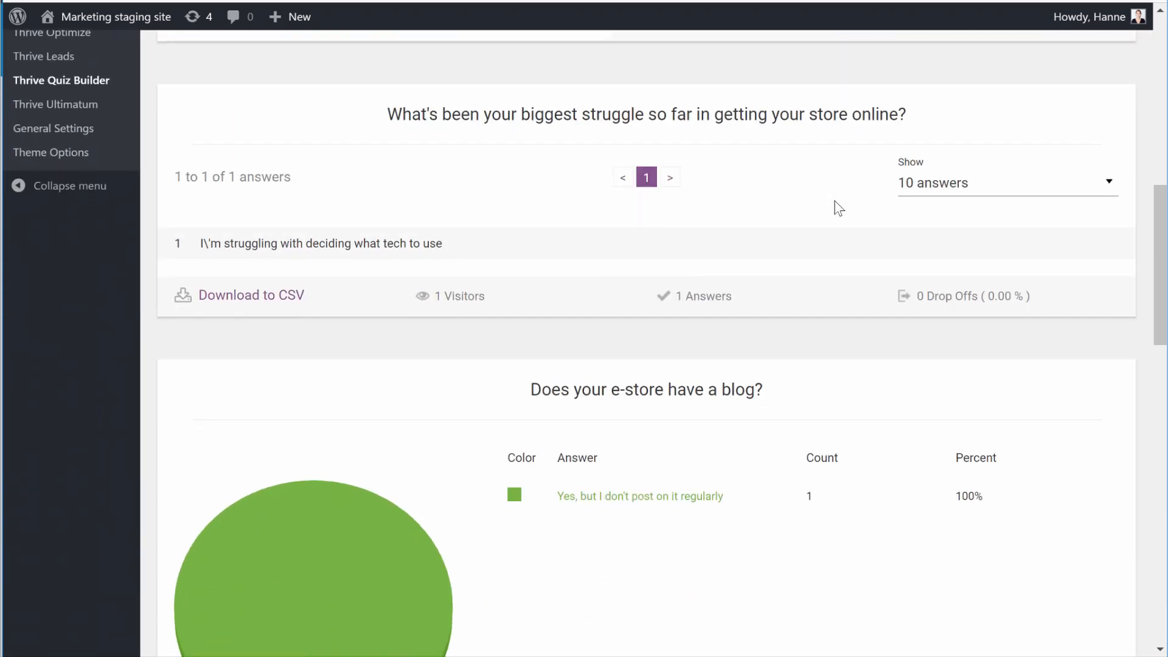
pyautogui.scroll(-13, 838, 209)
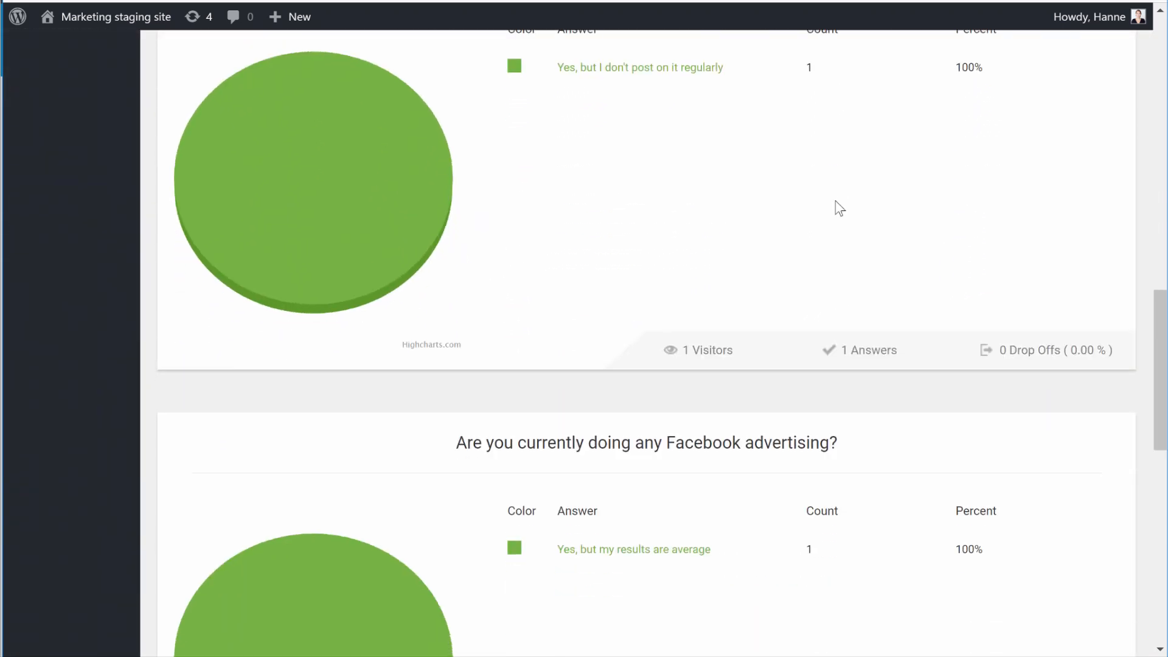
pyautogui.scroll(20, 842, 208)
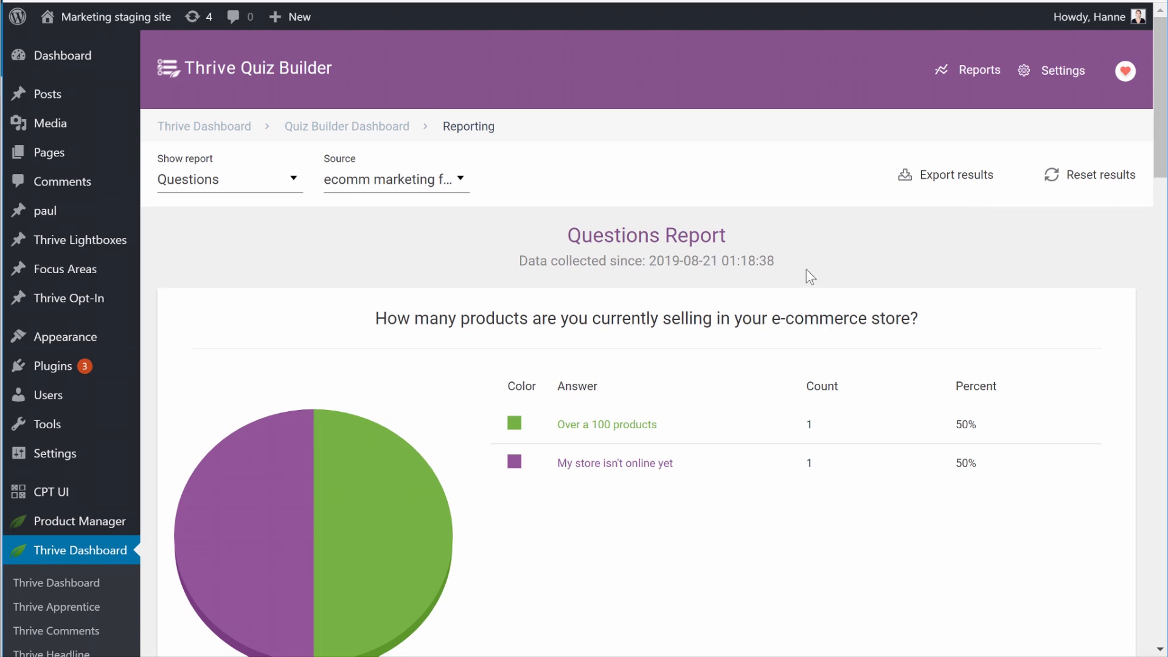
pyautogui.scroll(-8, 806, 273)
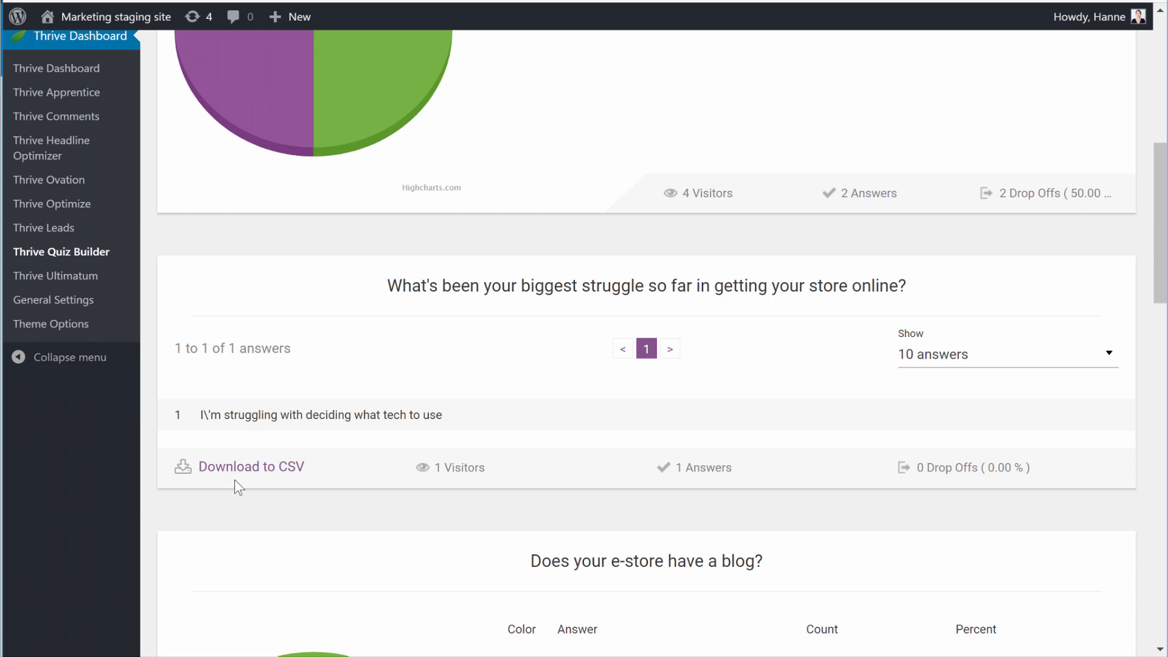
pyautogui.scroll(10, 742, 511)
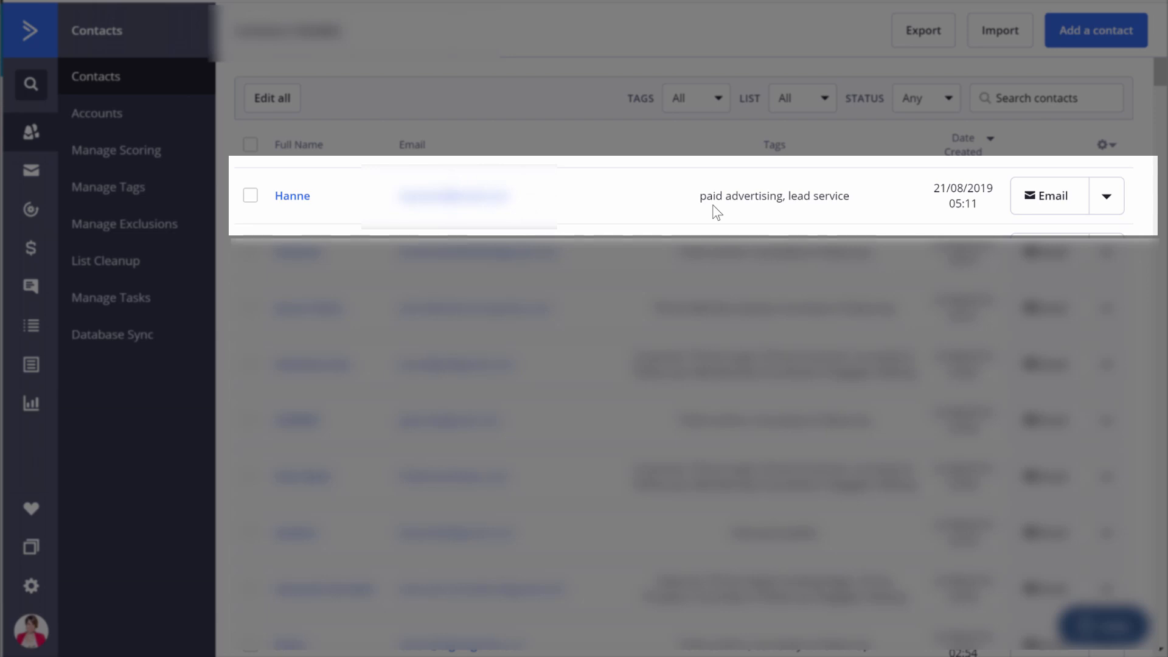
# Switch to the ActiveCampaign contact list and check the tags assigned to the newest contact.
pyautogui.moveTo(701, 197); pyautogui.dragTo(790, 195)
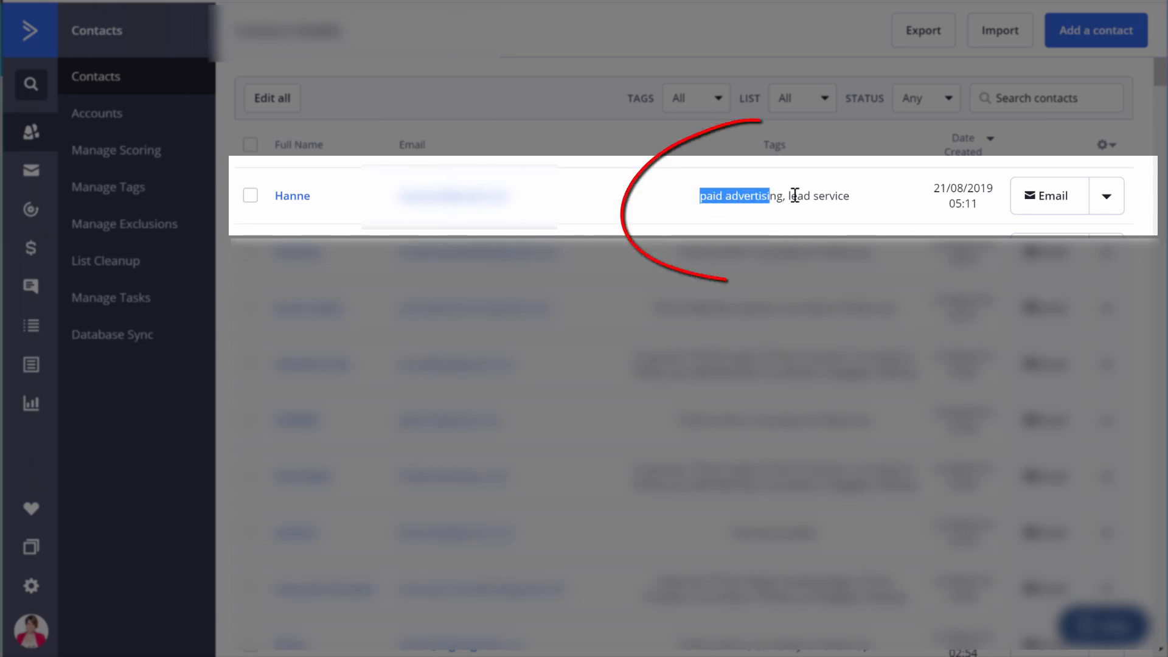
pyautogui.click(827, 207)
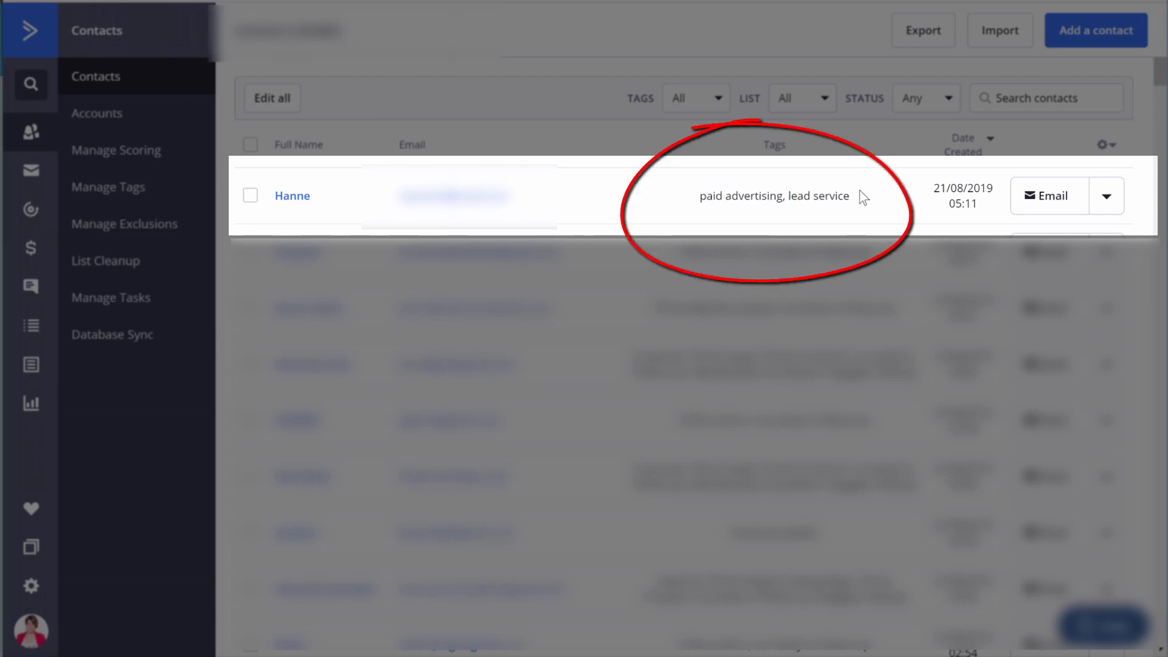